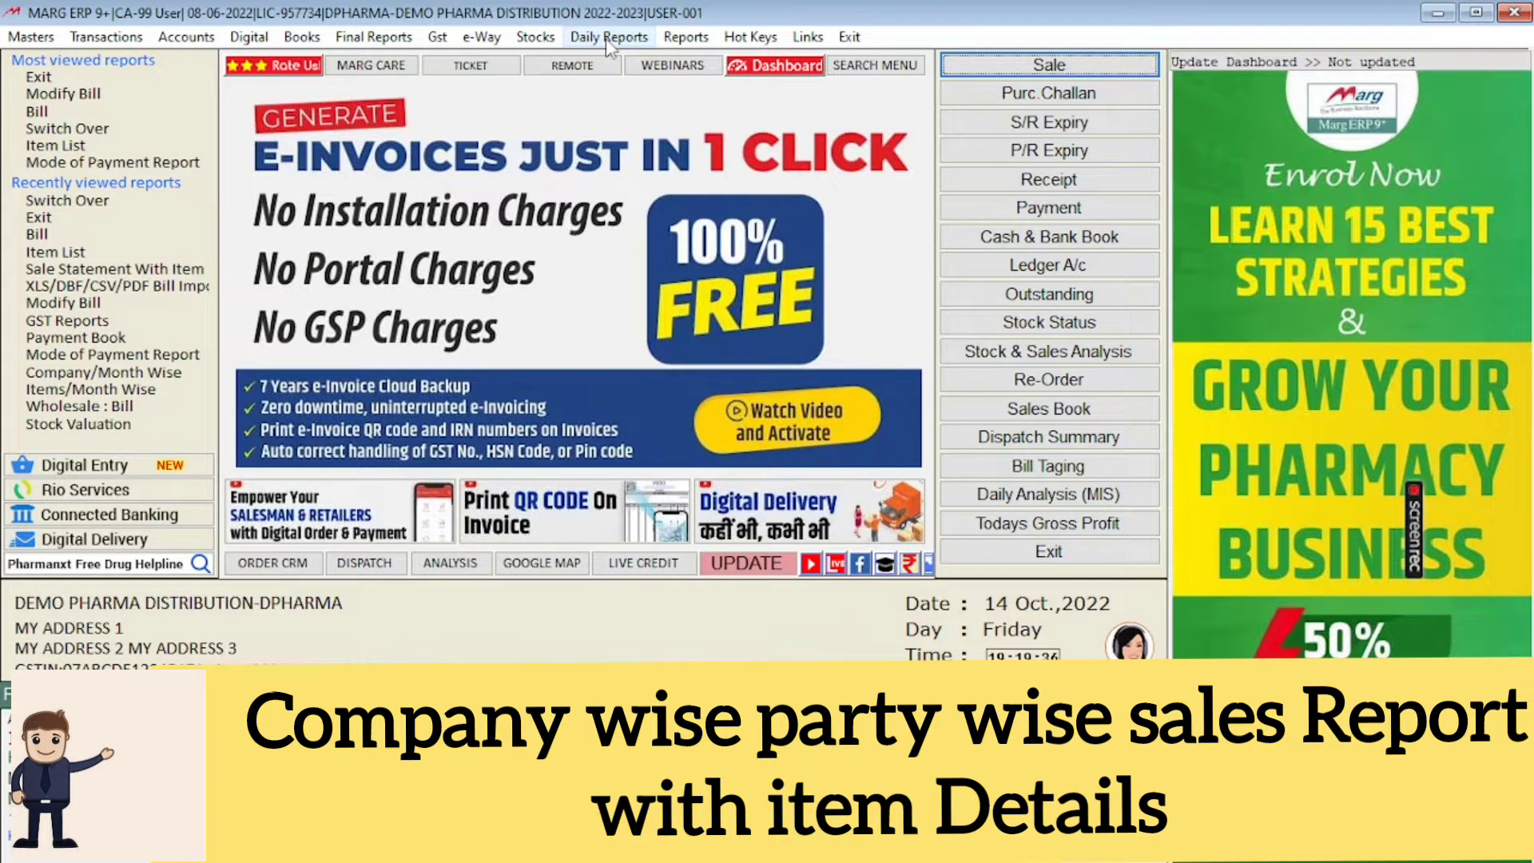
Step: Open the Sale Statement With Item report from the miscellaneous sale analysis reports
{"action": "left_click", "coordinate": [686, 40]}
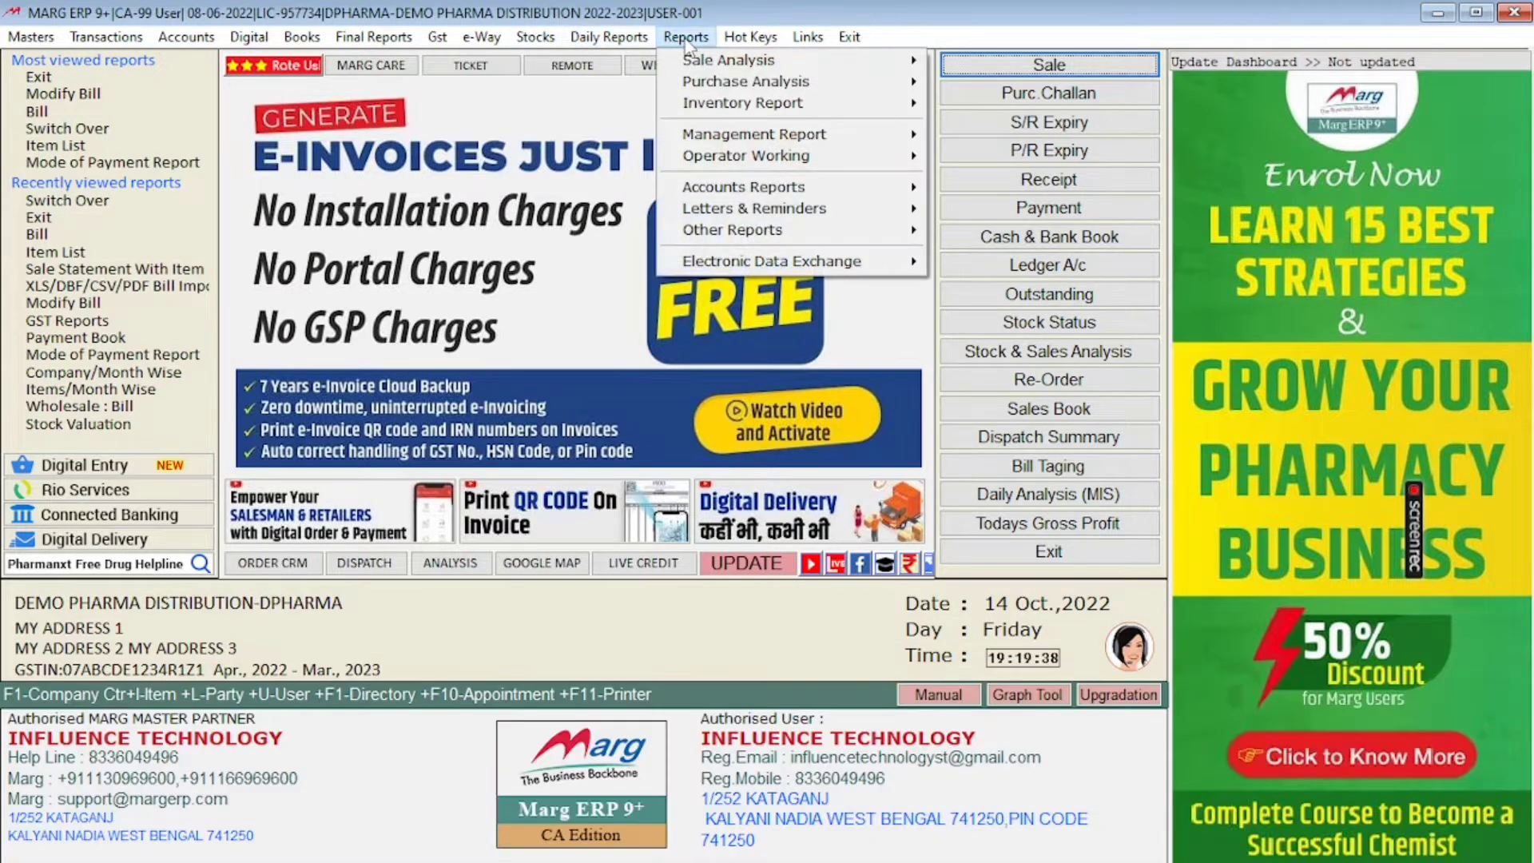
{"action": "mouse_move", "coordinate": [741, 64]}
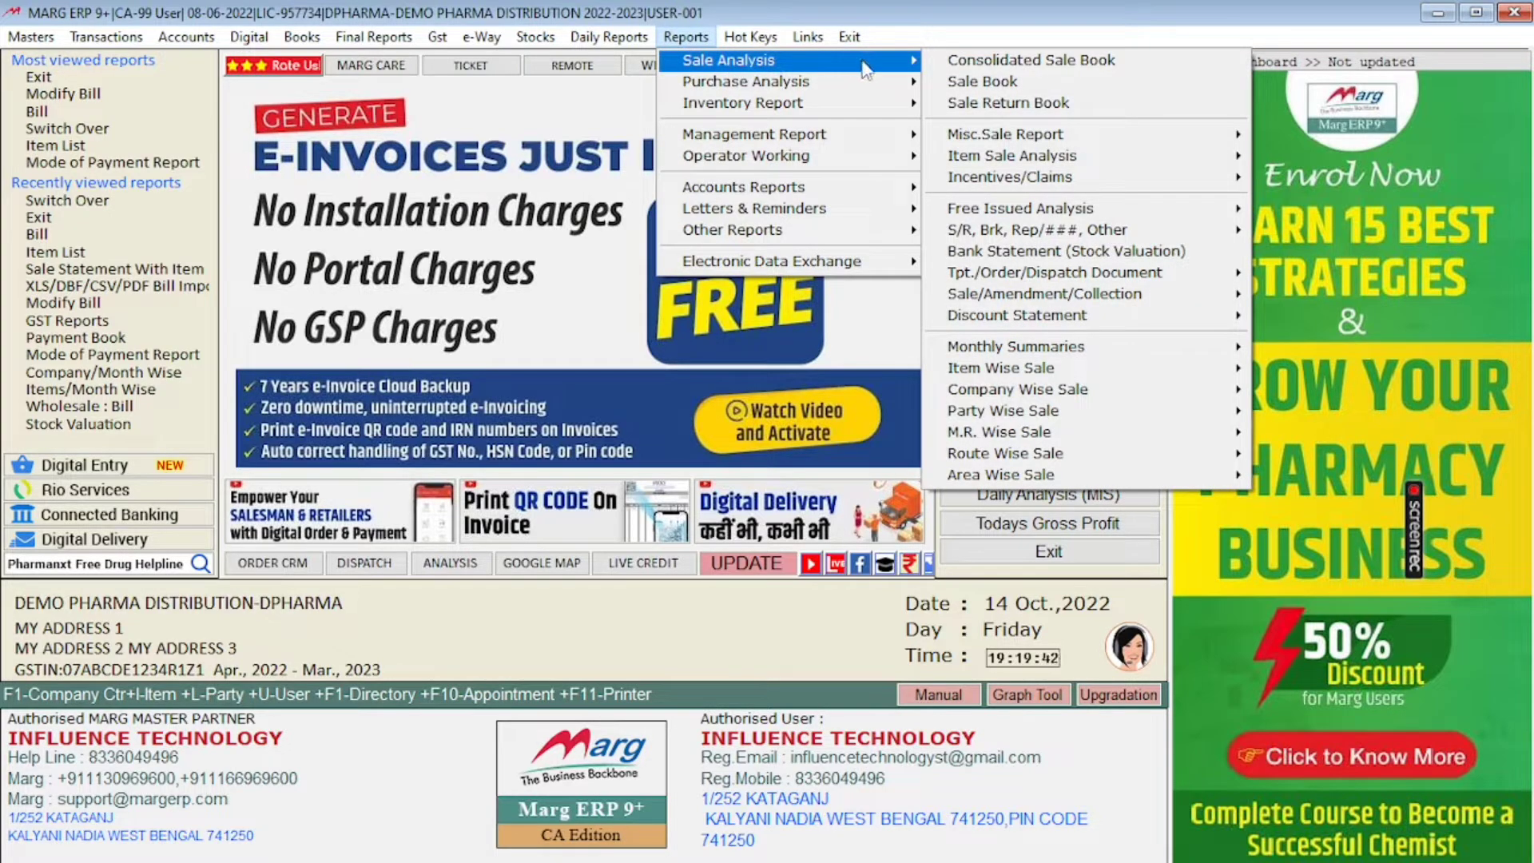
{"action": "mouse_move", "coordinate": [999, 136]}
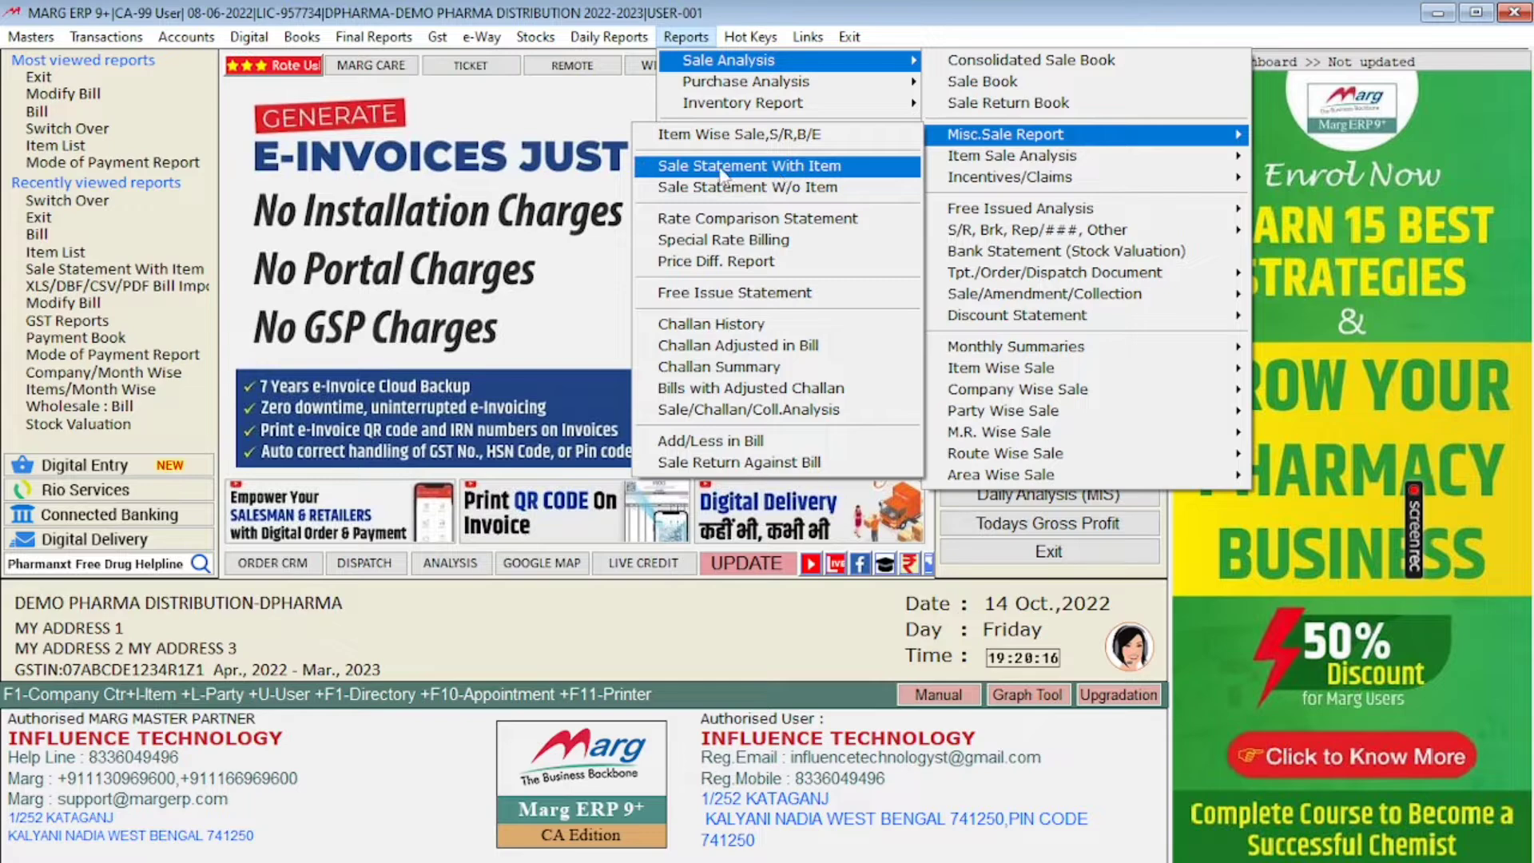
{"action": "left_click", "coordinate": [803, 169]}
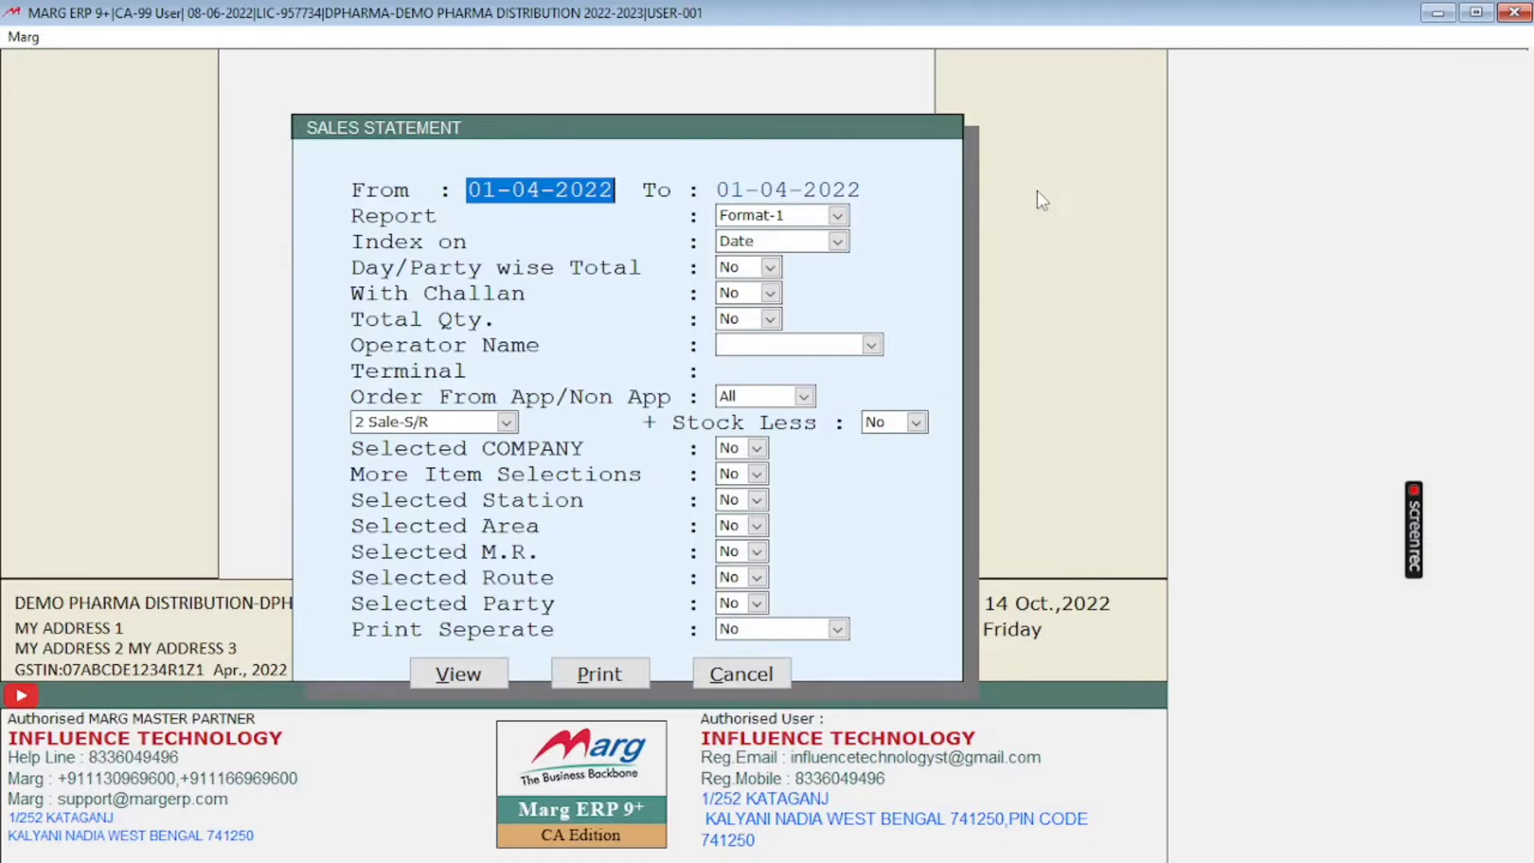
Step: Set the sales statement period from 01-09-2022 to 30-09-2022
{"action": "type", "text": "0109"}
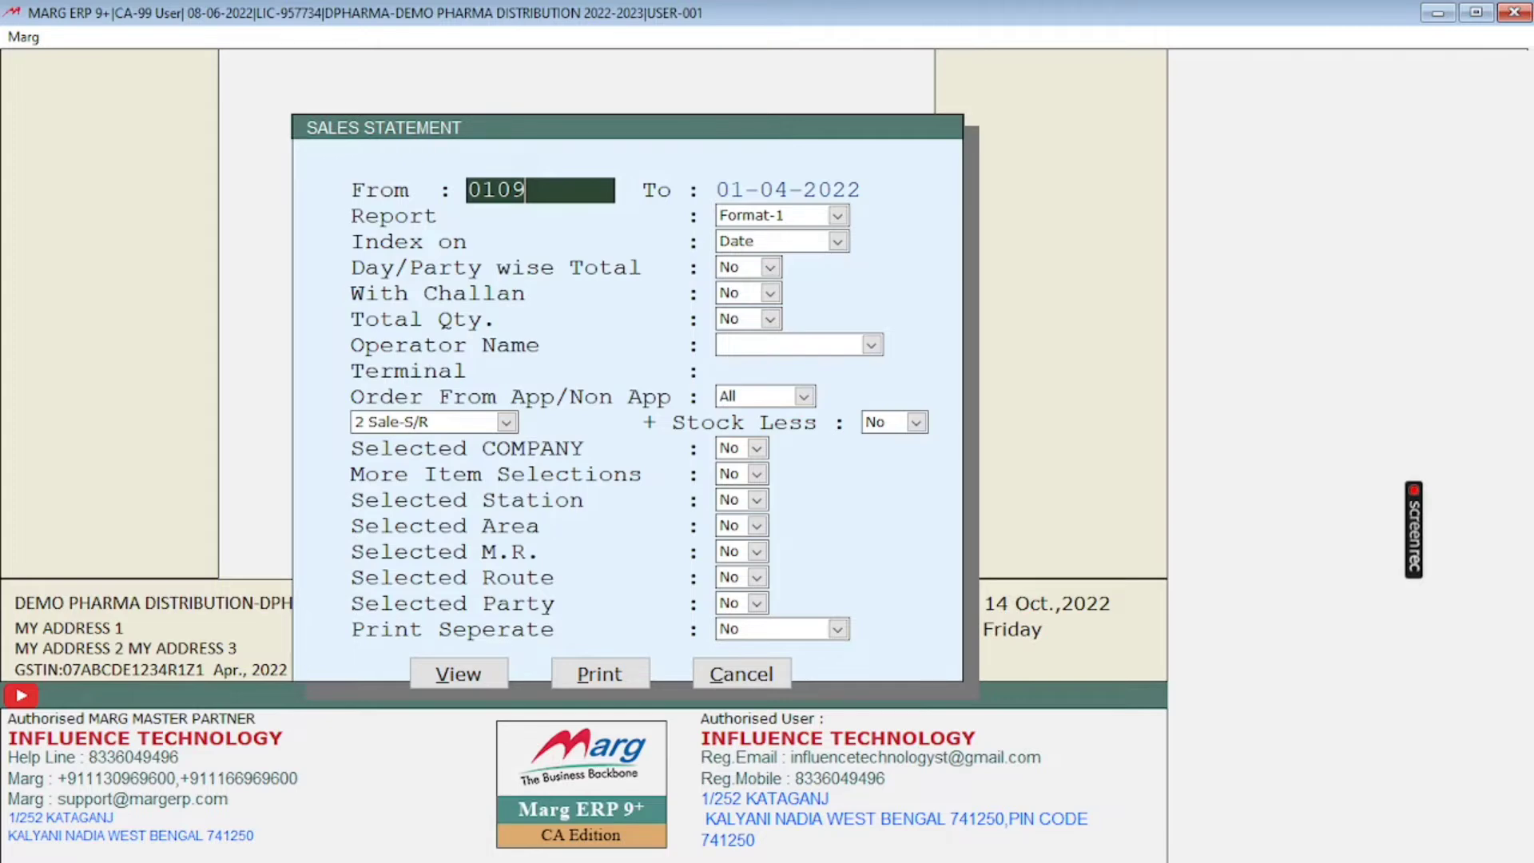
{"action": "key", "text": "Return"}
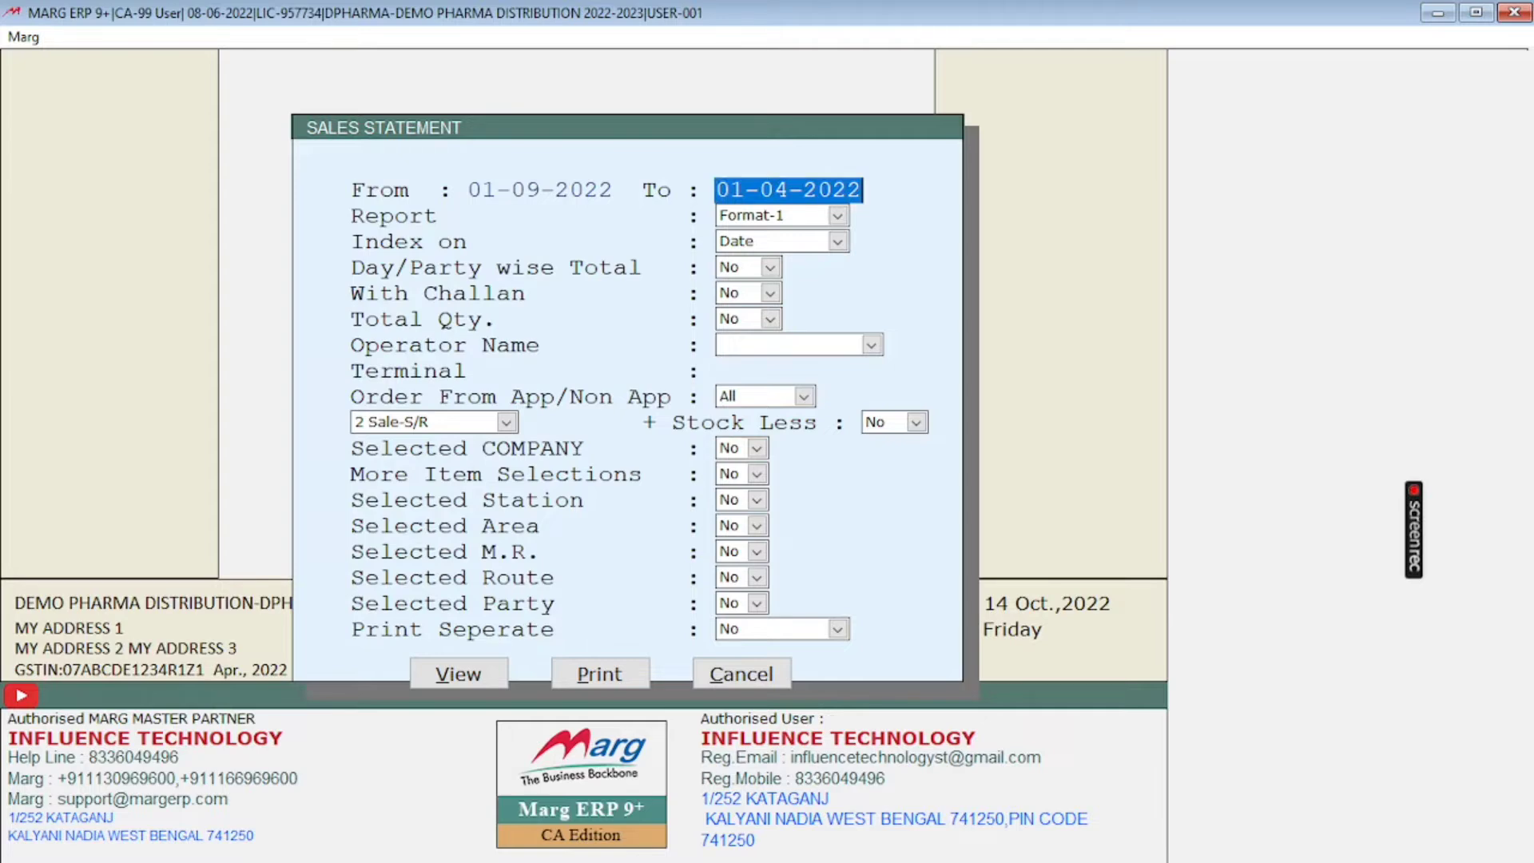
{"action": "type", "text": "3009"}
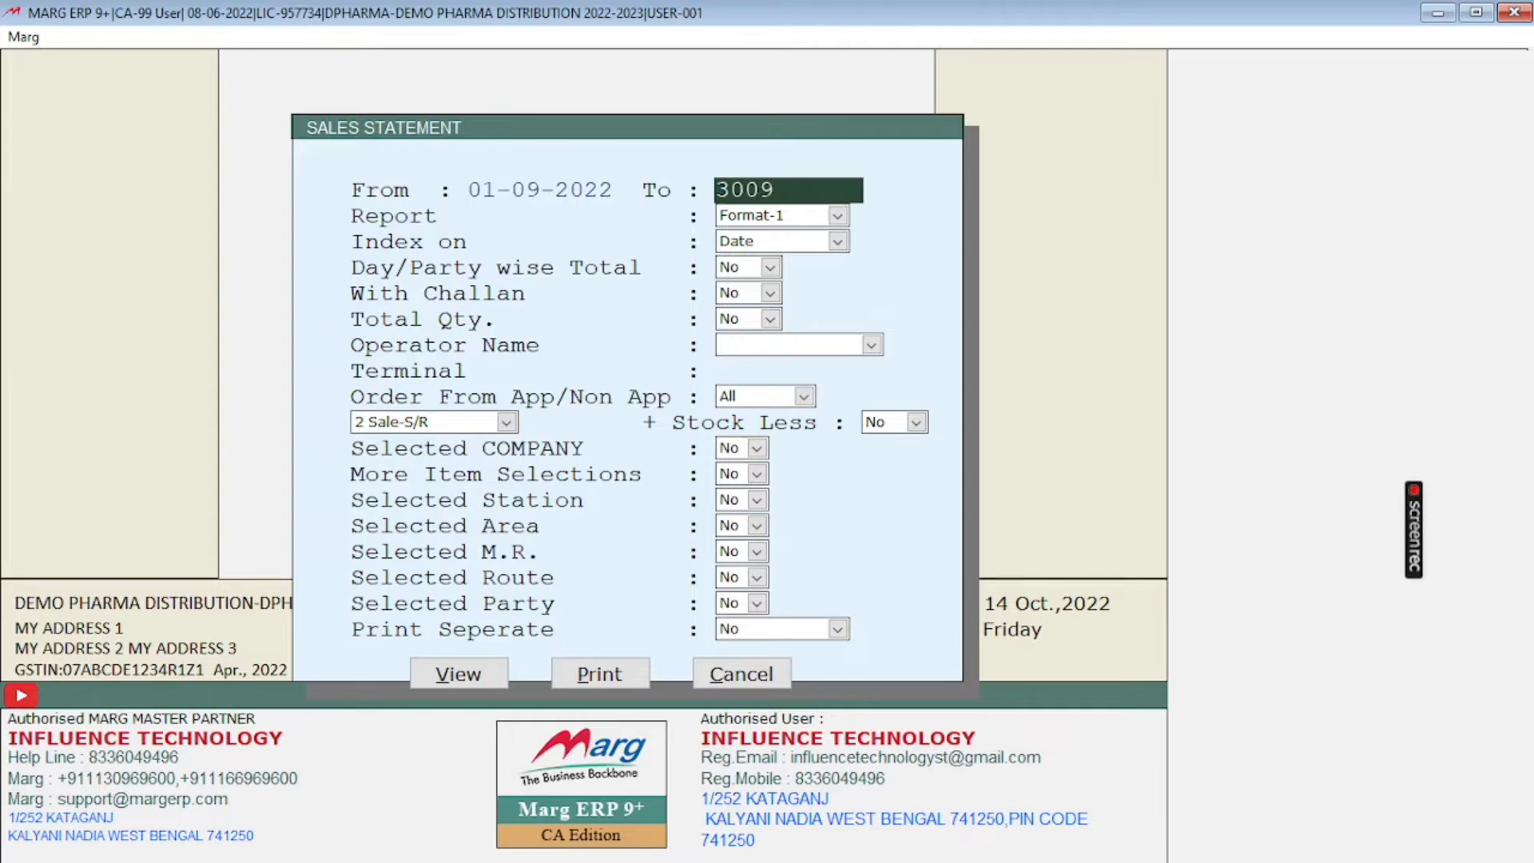
{"action": "key", "text": "Return"}
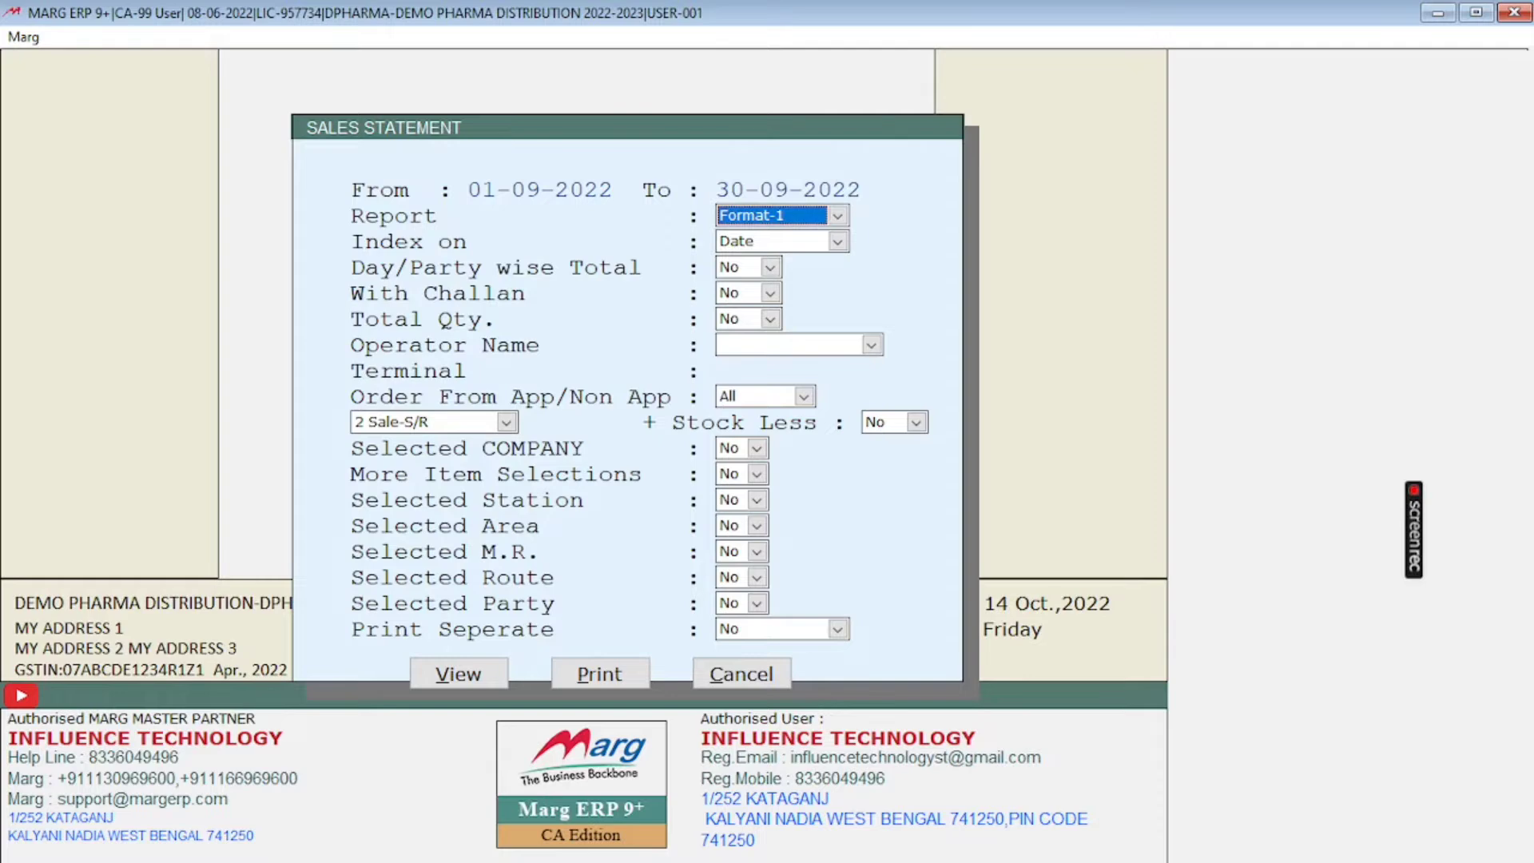
Step: Keep the default report options and set Selected COMPANY to Yes to bring up the company list
{"action": "key", "text": "Return"}
{"action": "key", "text": "Return"}
{"action": "key", "text": "Return"}
{"action": "key", "text": "Return"}
{"action": "key", "text": "Return"}
{"action": "key", "text": "Return"}
{"action": "key", "text": "Return"}
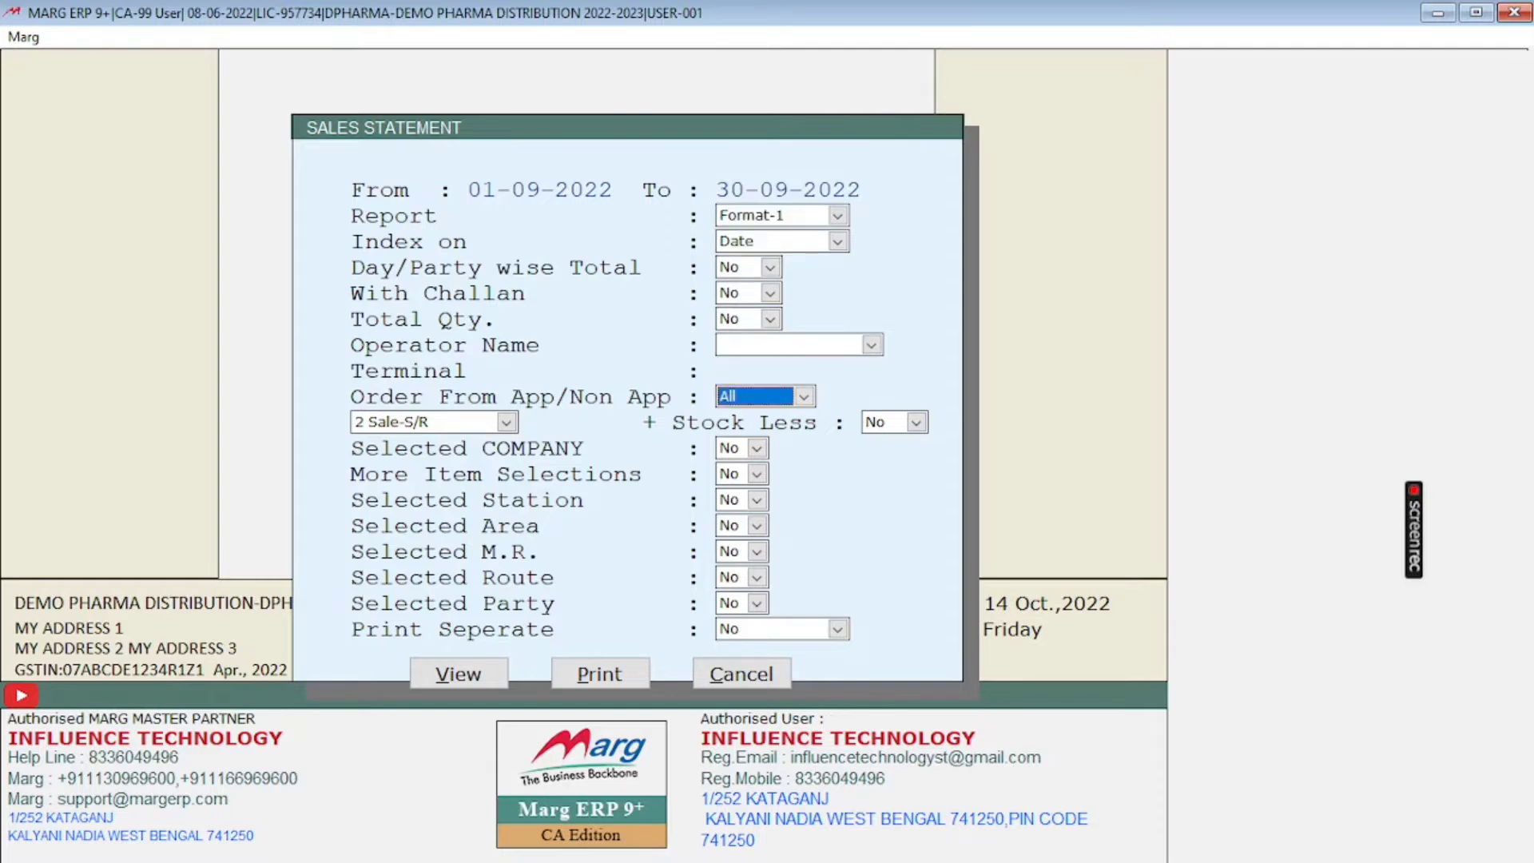
{"action": "key", "text": "Return"}
{"action": "key", "text": "Return"}
{"action": "key", "text": "Return"}
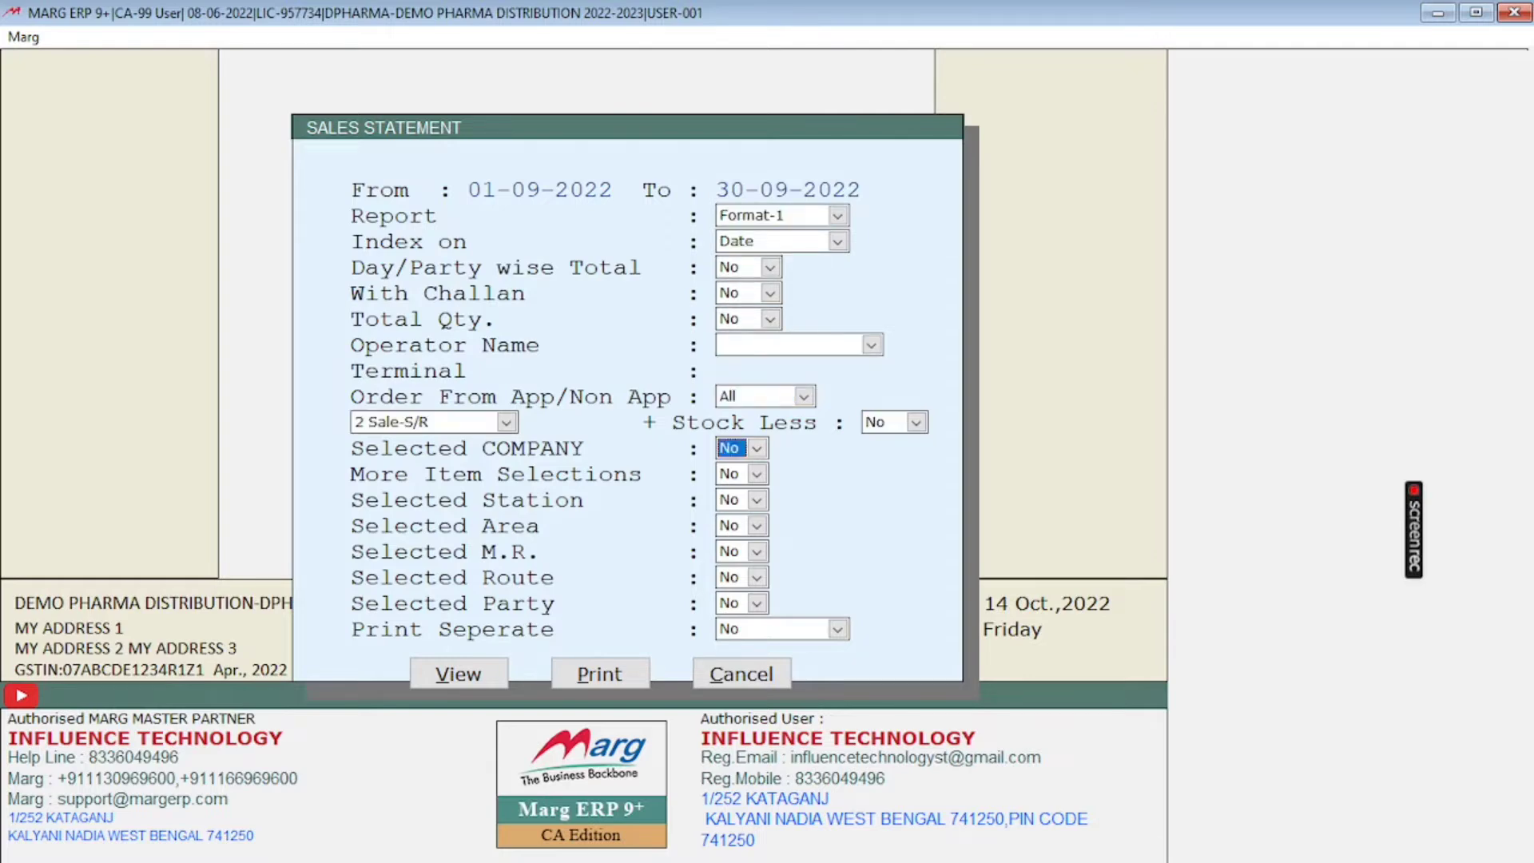
{"action": "left_click", "coordinate": [756, 452]}
{"action": "left_click", "coordinate": [748, 480]}
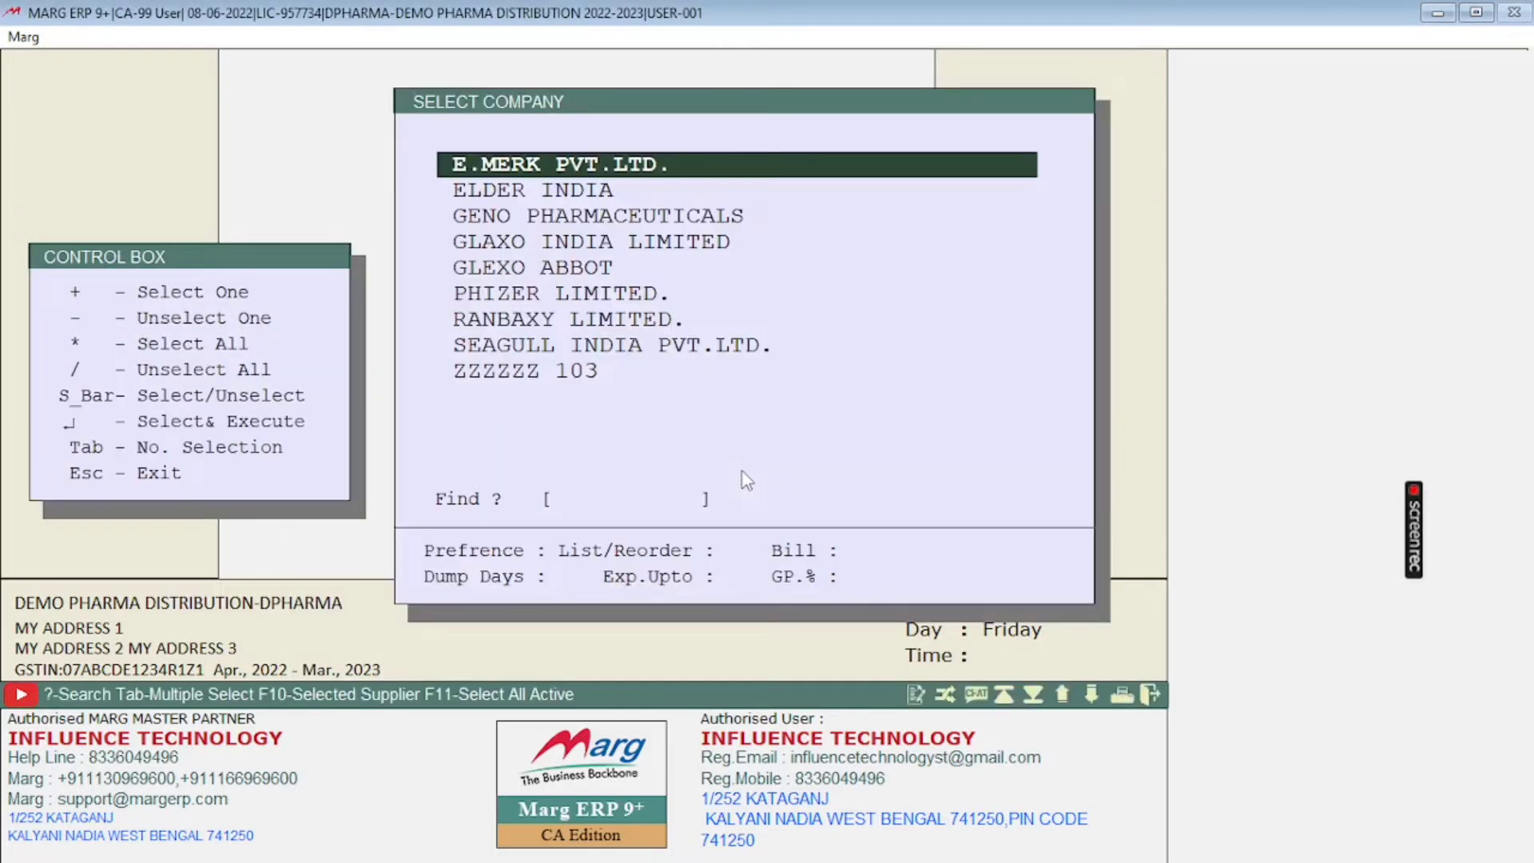
Step: Browse the company list and mark PHIZER LIMITED. for the report
{"action": "key", "text": "Down"}
{"action": "key", "text": "Down"}
{"action": "key", "text": "Down"}
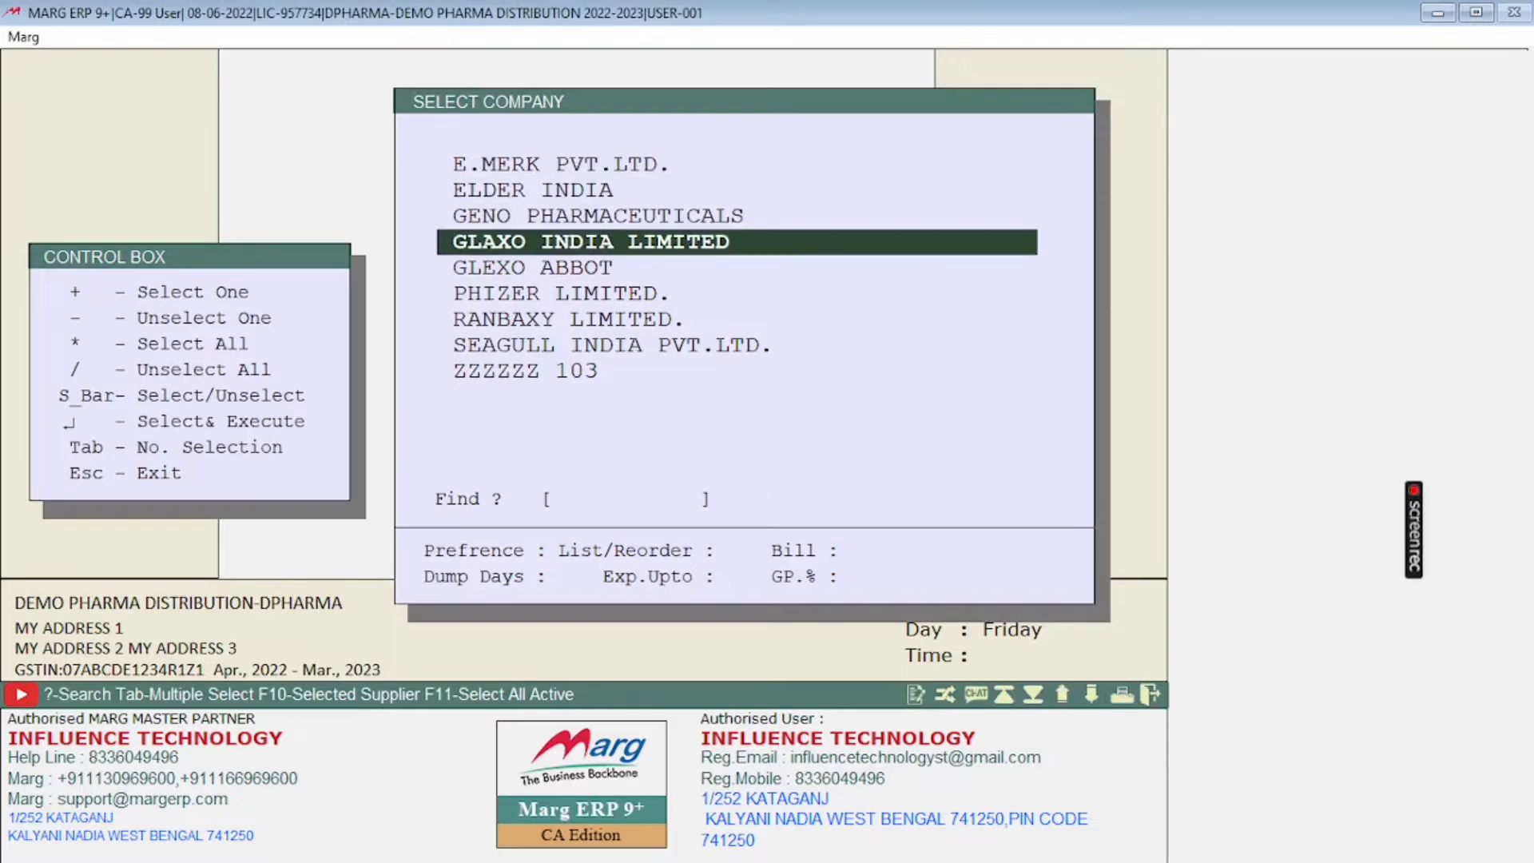
{"action": "key", "text": "Down"}
{"action": "key", "text": "Down"}
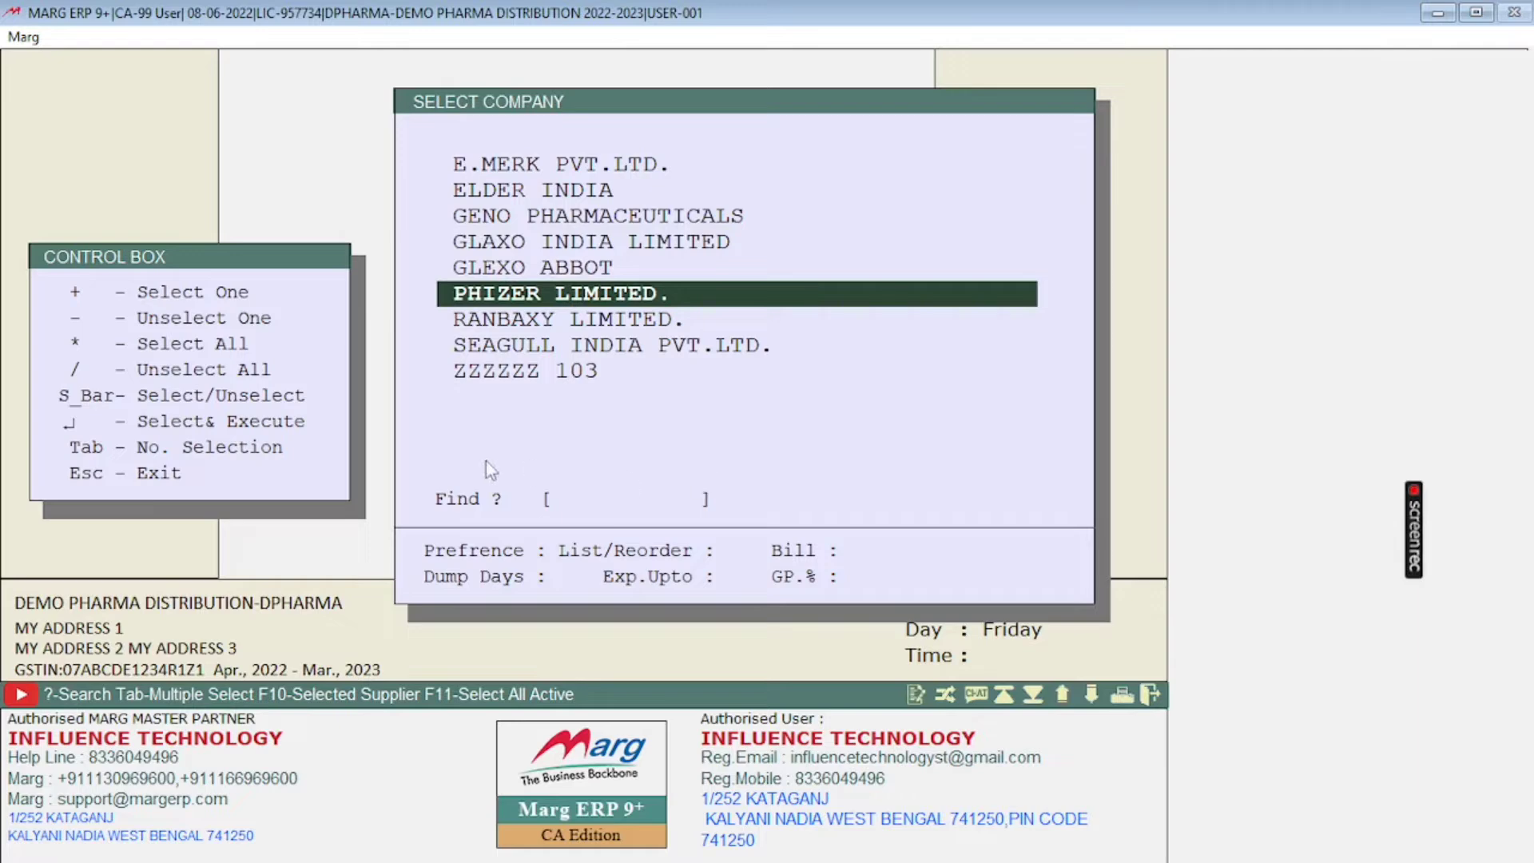
{"action": "key", "text": "Down"}
{"action": "key", "text": "Down"}
{"action": "key", "text": "Down"}
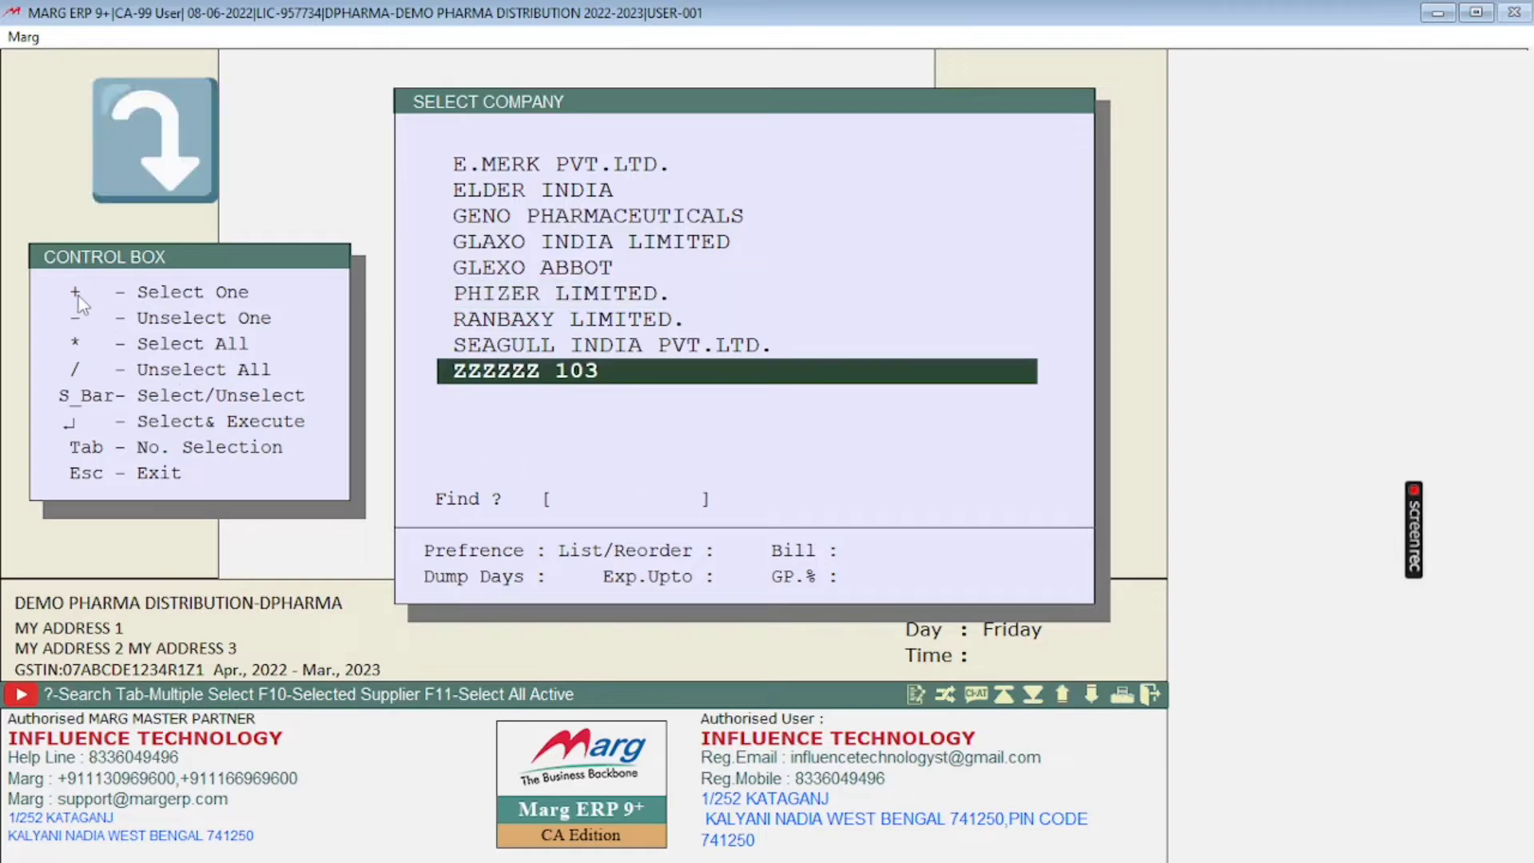
{"action": "key", "text": "Up"}
{"action": "key", "text": "Up"}
{"action": "key", "text": "Up"}
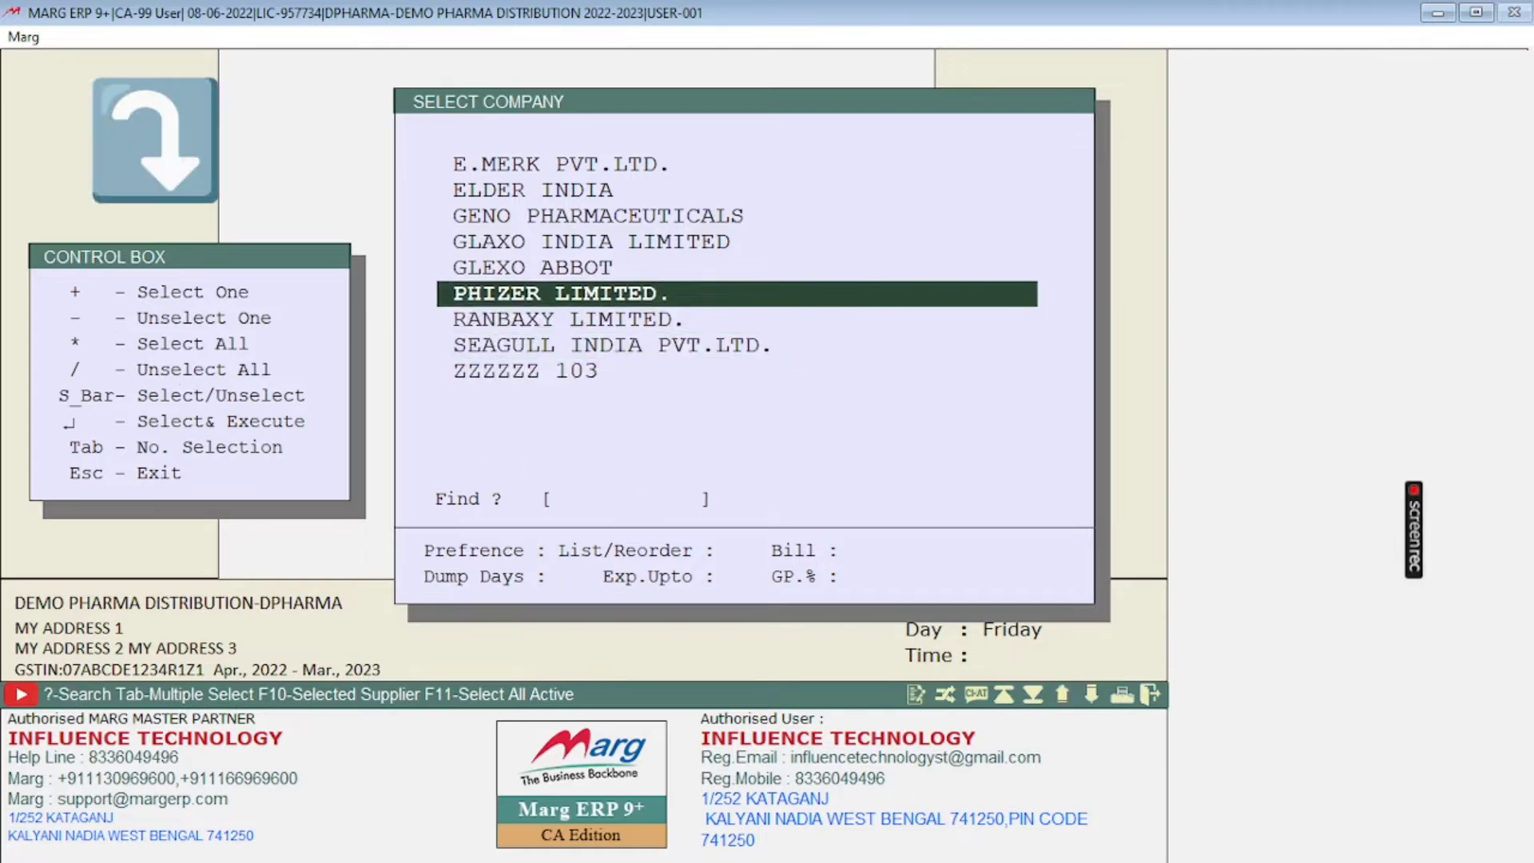
{"action": "key", "text": "space"}
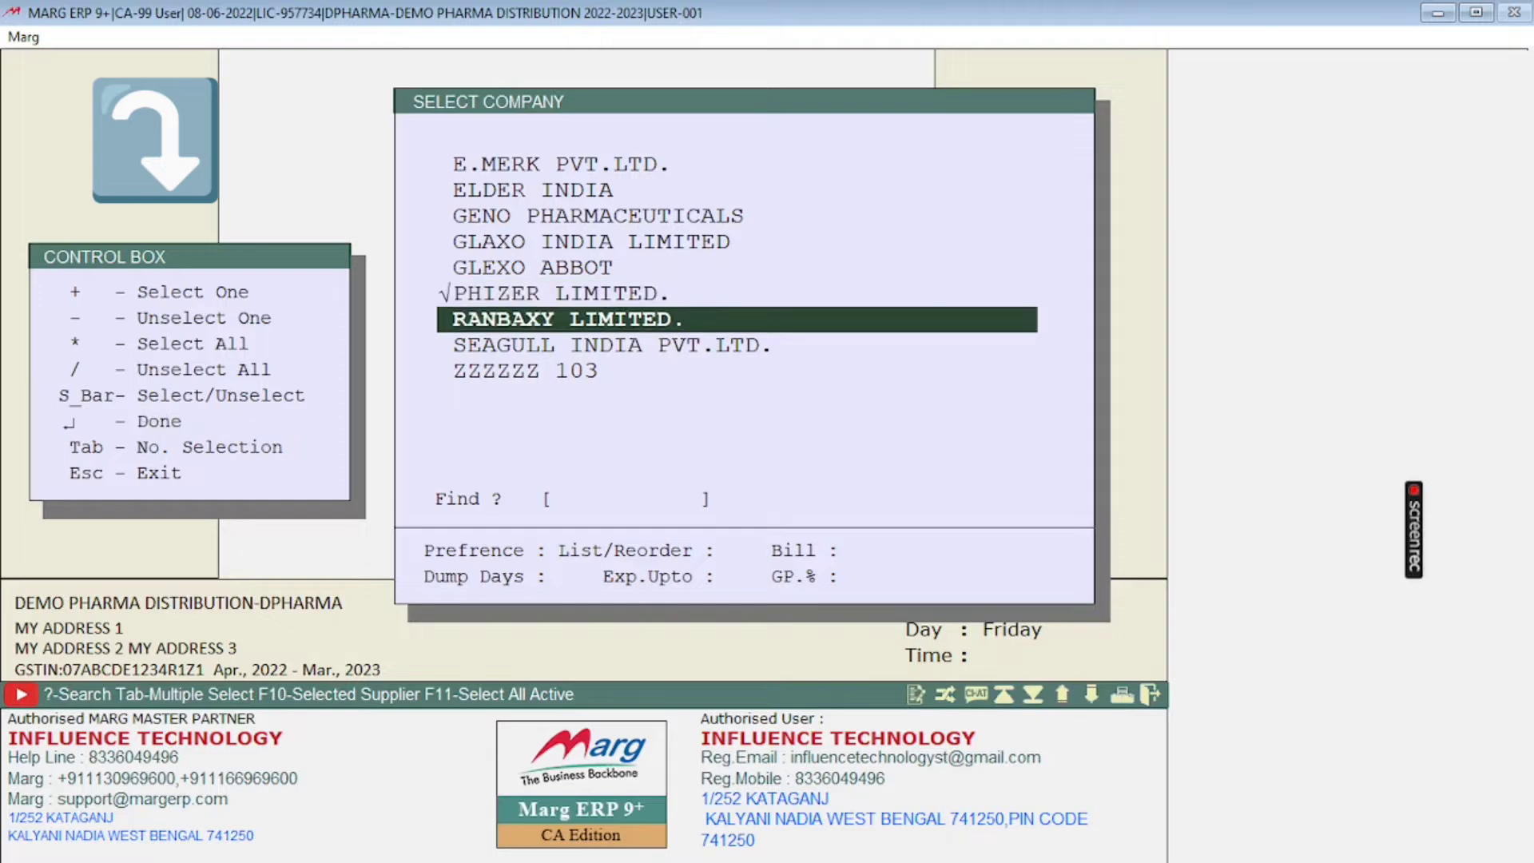
{"action": "key", "text": "Up"}
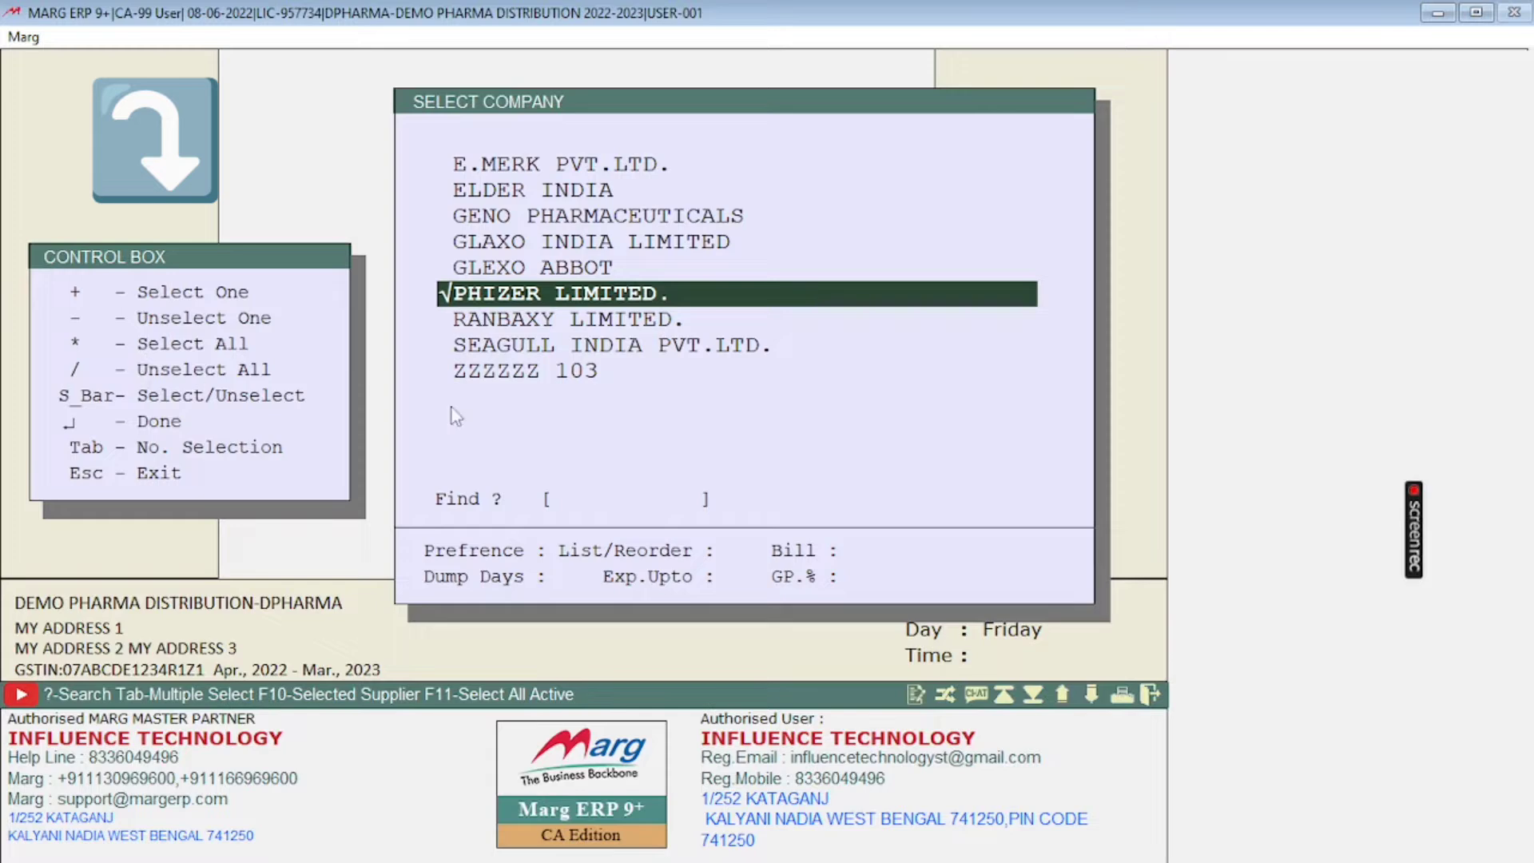
Step: Mark all companies in the list at once
{"action": "left_click", "coordinate": [527, 190]}
{"action": "key", "text": "End"}
{"action": "key", "text": "Up"}
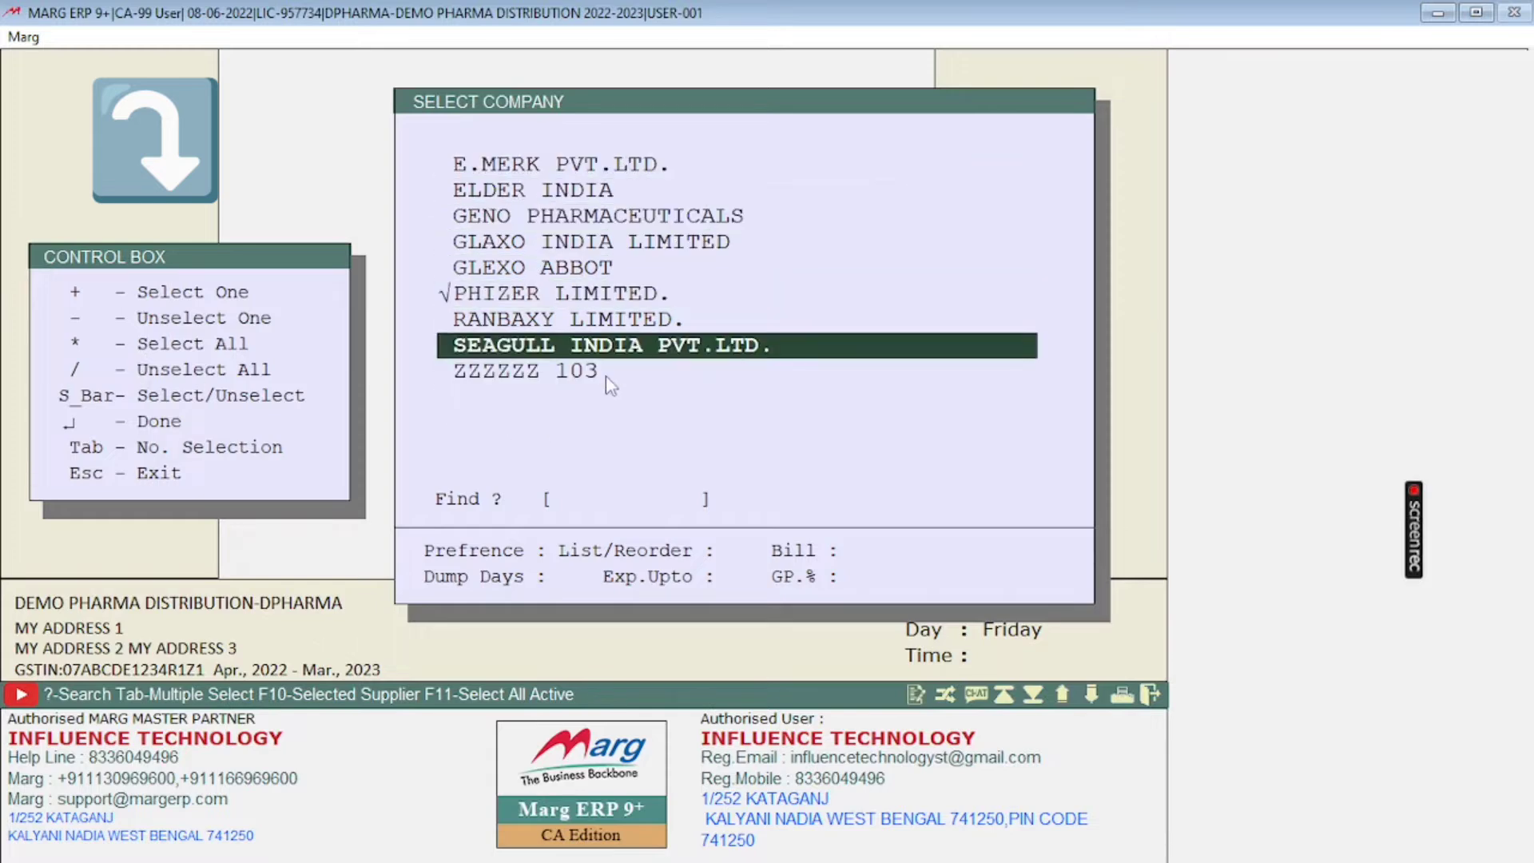
{"action": "key", "text": "asterisk"}
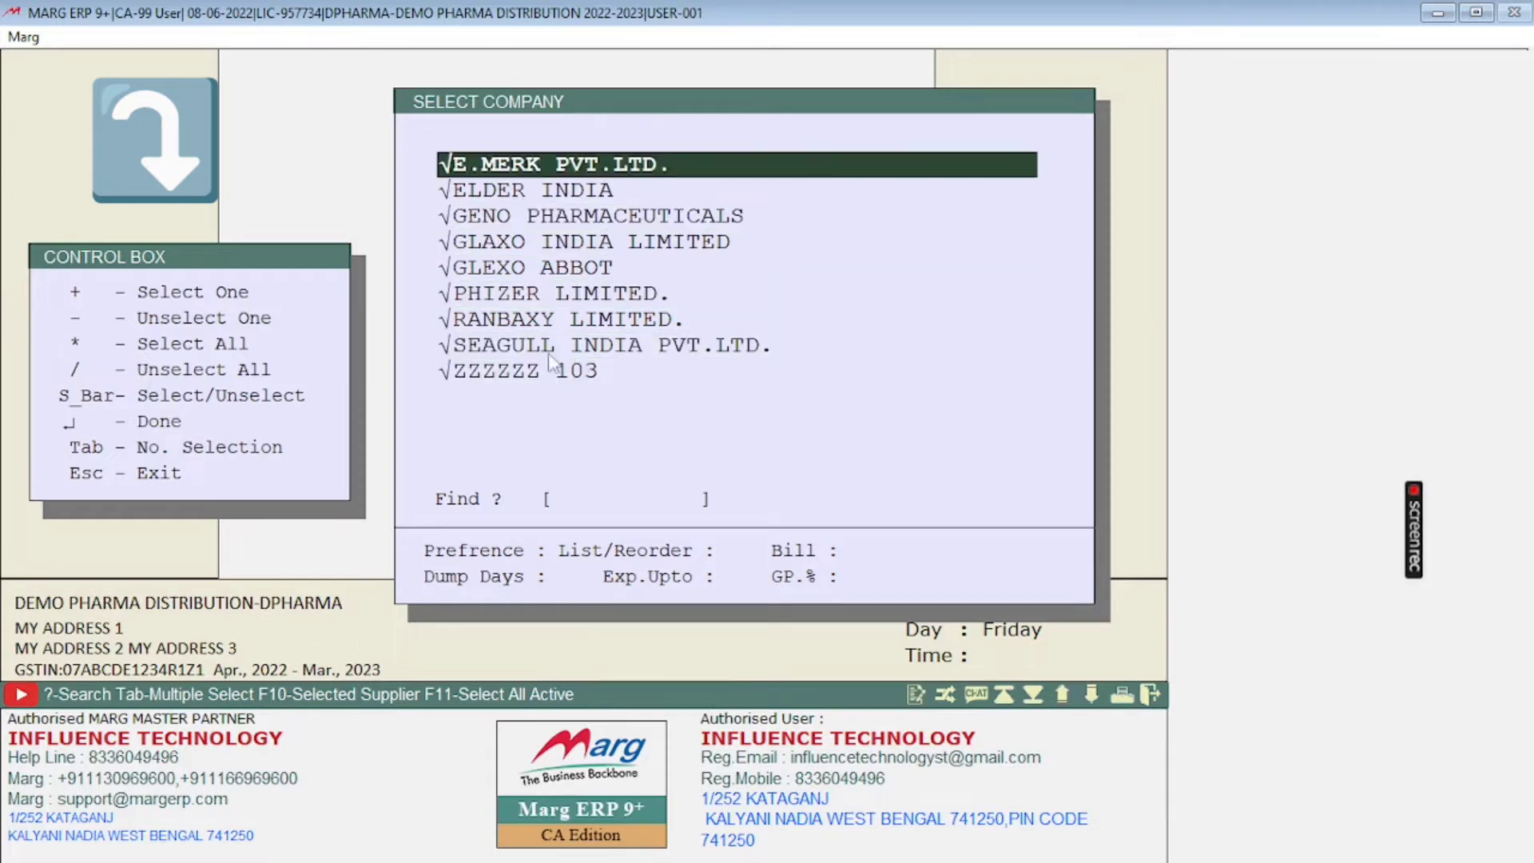
Step: Unmark the companies from E.MERK PVT.LTD. through PHIZER LIMITED. one by one
{"action": "key", "text": "End"}
{"action": "key", "text": "Up"}
{"action": "left_click", "coordinate": [518, 216]}
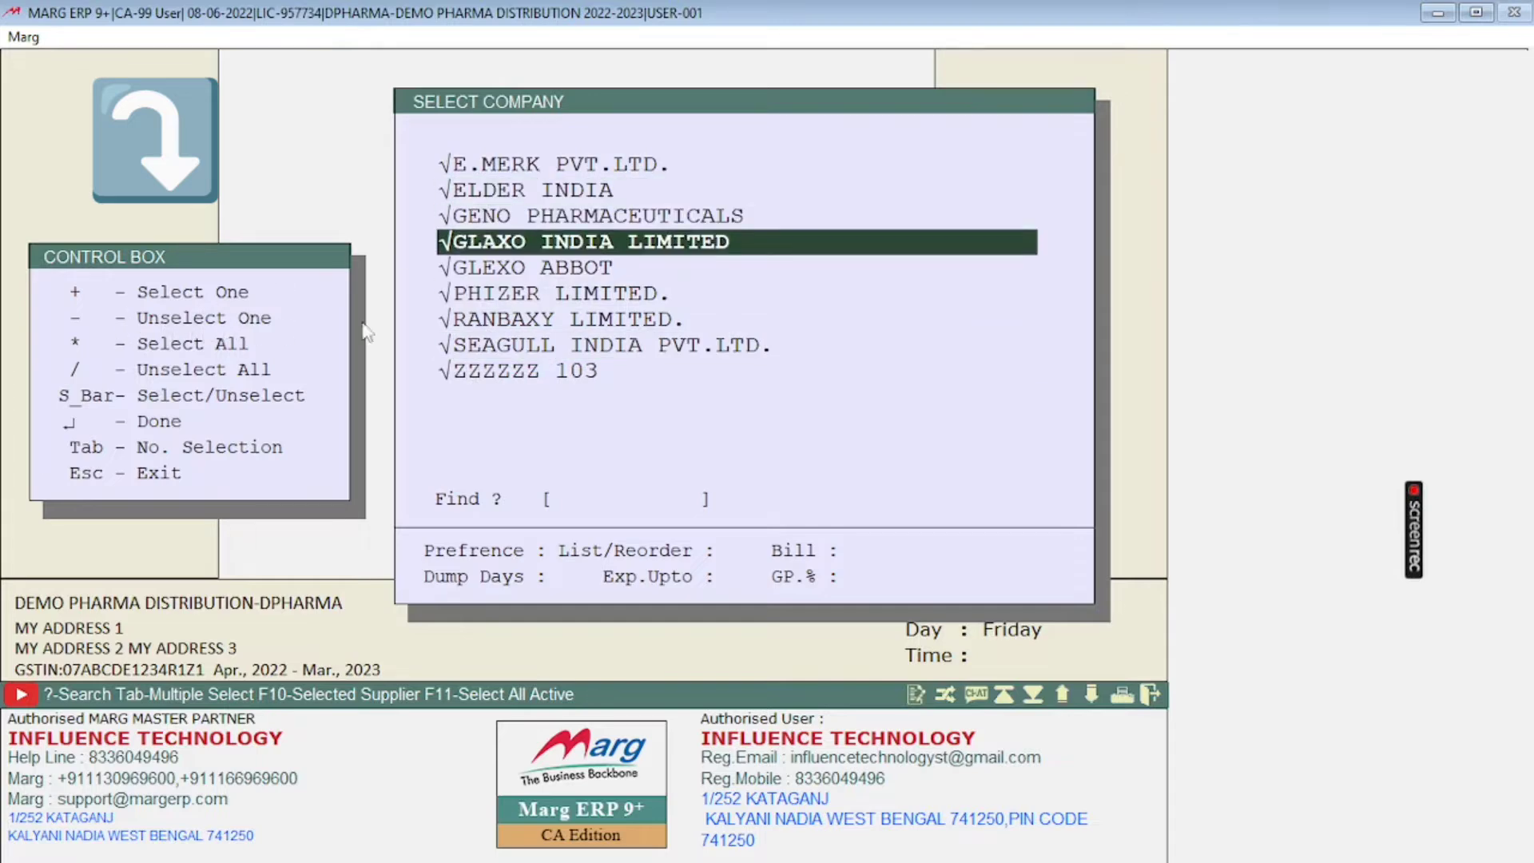
{"action": "key", "text": "Up"}
{"action": "key", "text": "Up"}
{"action": "key", "text": "Up"}
{"action": "key", "text": "Up"}
{"action": "key", "text": "Up"}
{"action": "key", "text": "Up"}
{"action": "key", "text": "Up"}
{"action": "key", "text": "Up"}
{"action": "key", "text": "space"}
{"action": "key", "text": "space"}
{"action": "key", "text": "space"}
{"action": "key", "text": "space"}
{"action": "key", "text": "space"}
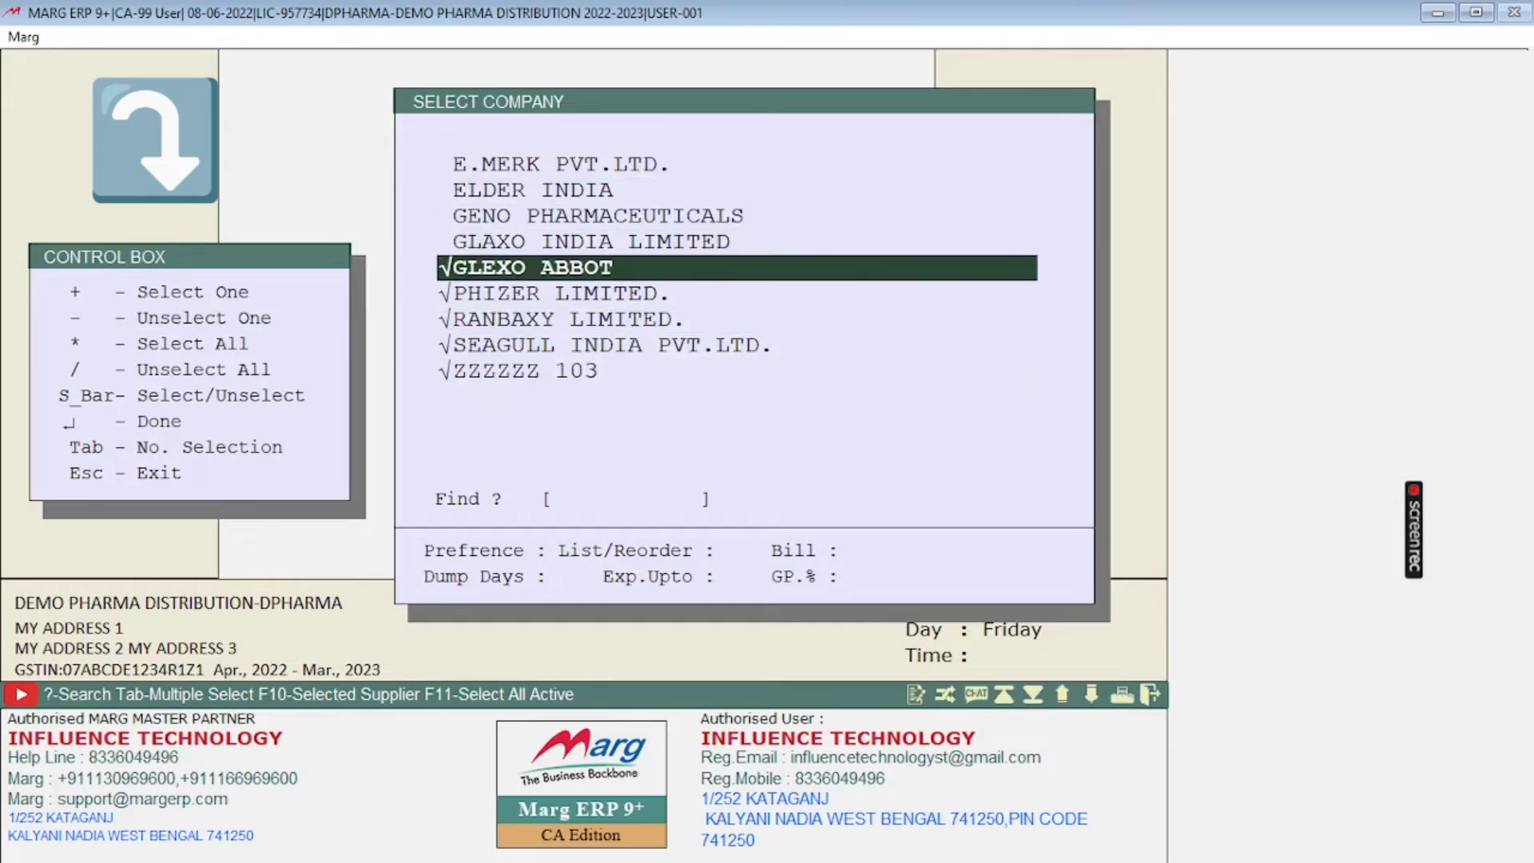
{"action": "key", "text": "space"}
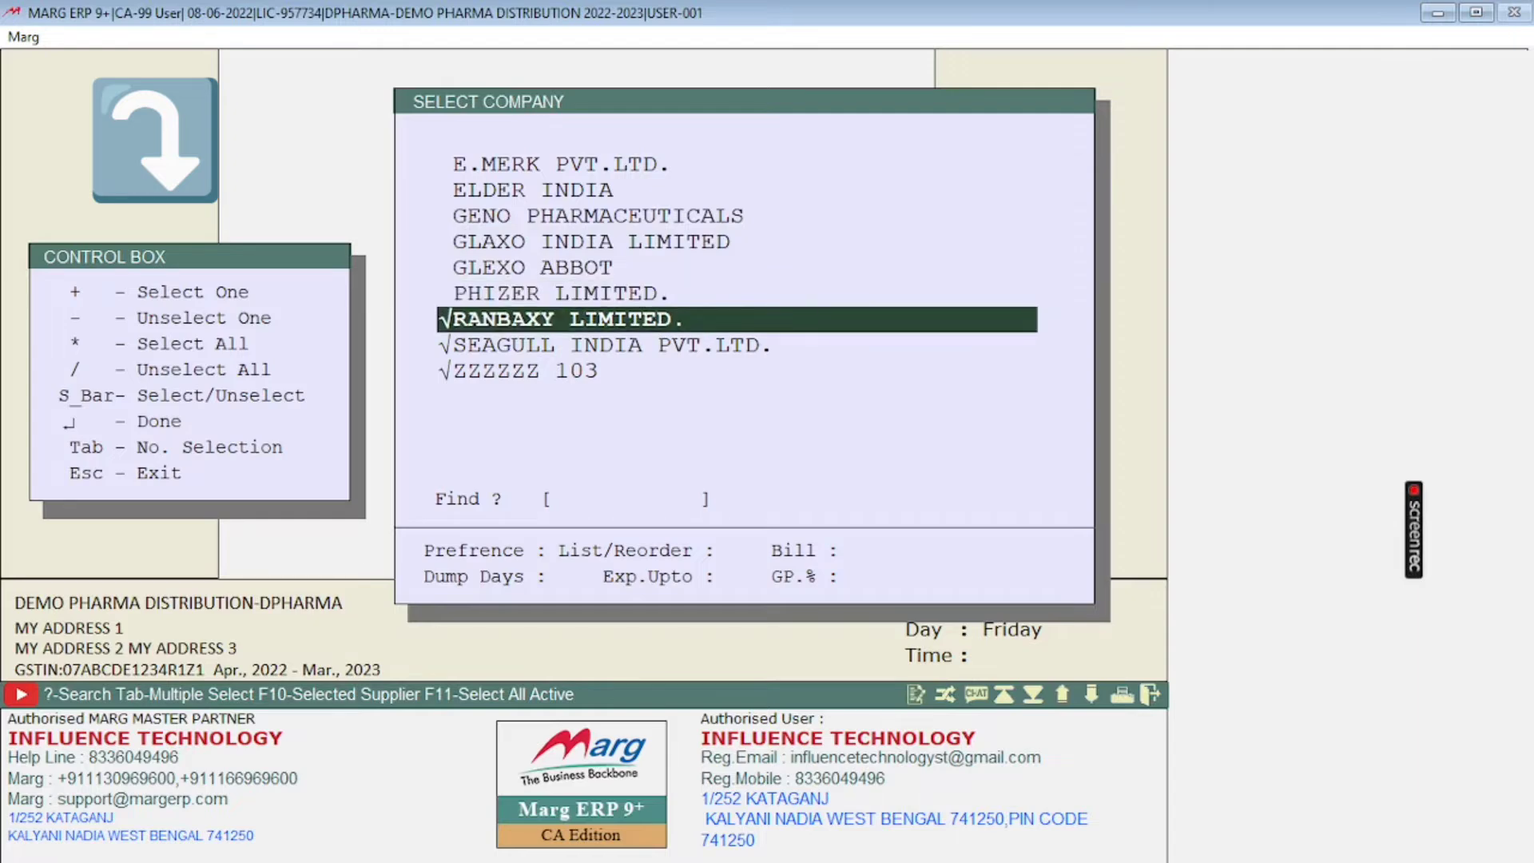
Step: Mark every company again and clear the whole company selection
{"action": "key", "text": "asterisk"}
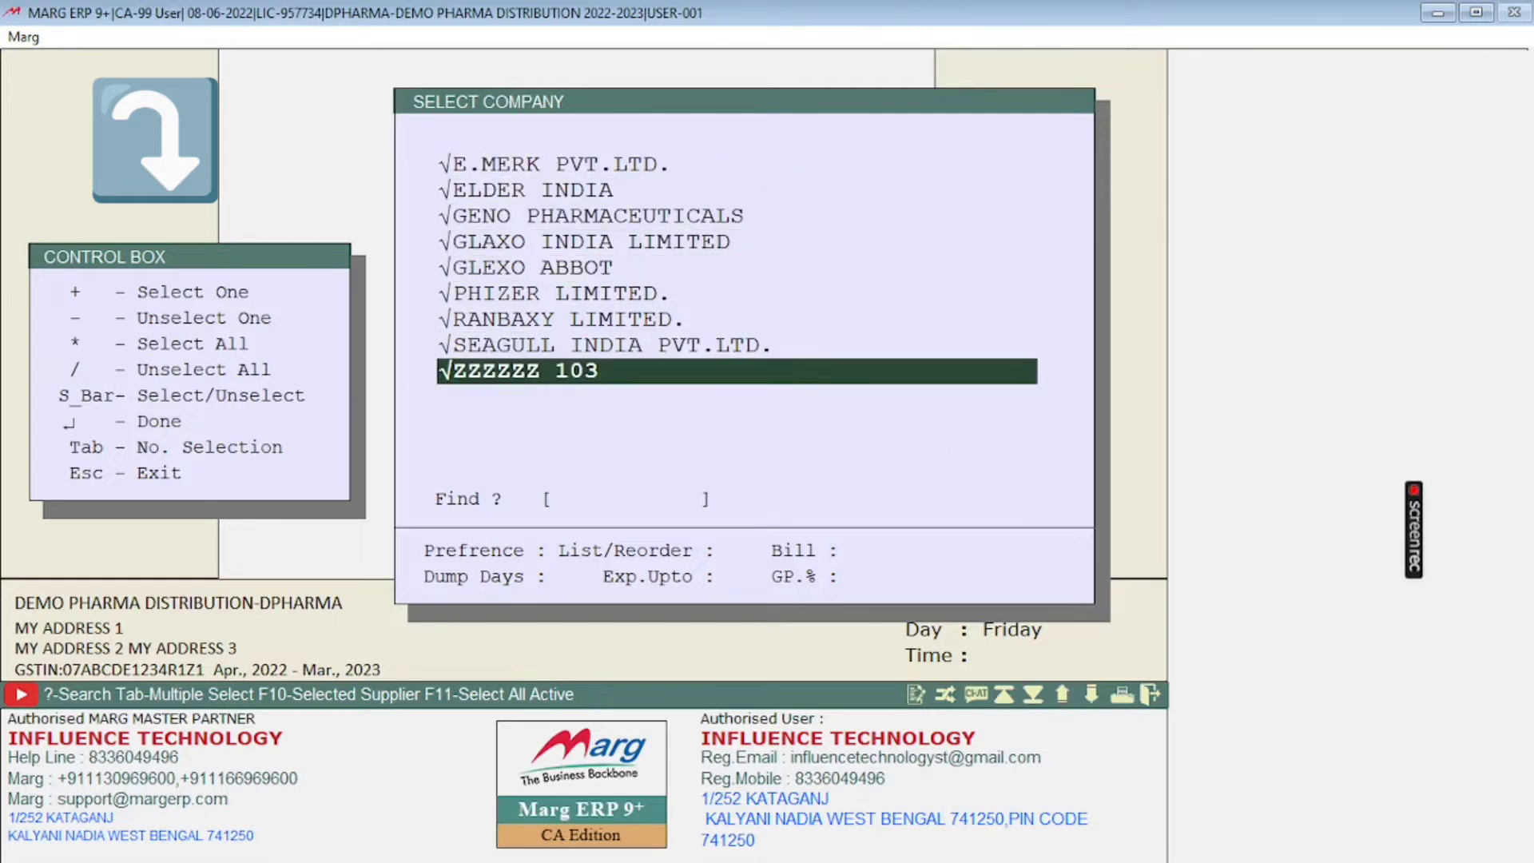
{"action": "key", "text": "slash"}
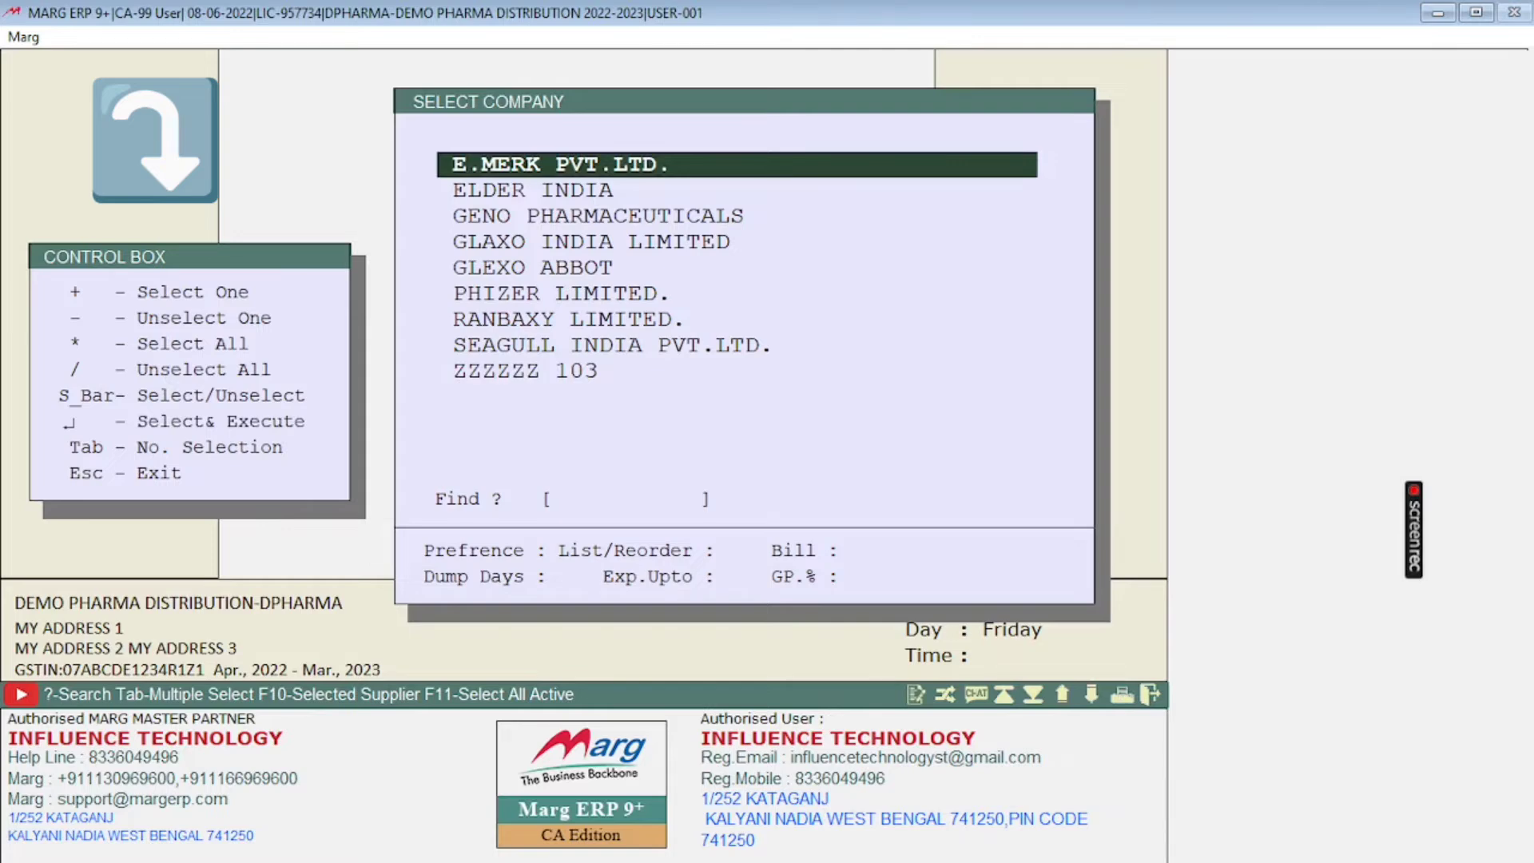
Step: Mark GLEXO ABBOT and PHIZER LIMITED. in the company list
{"action": "key", "text": "Down"}
{"action": "key", "text": "Down"}
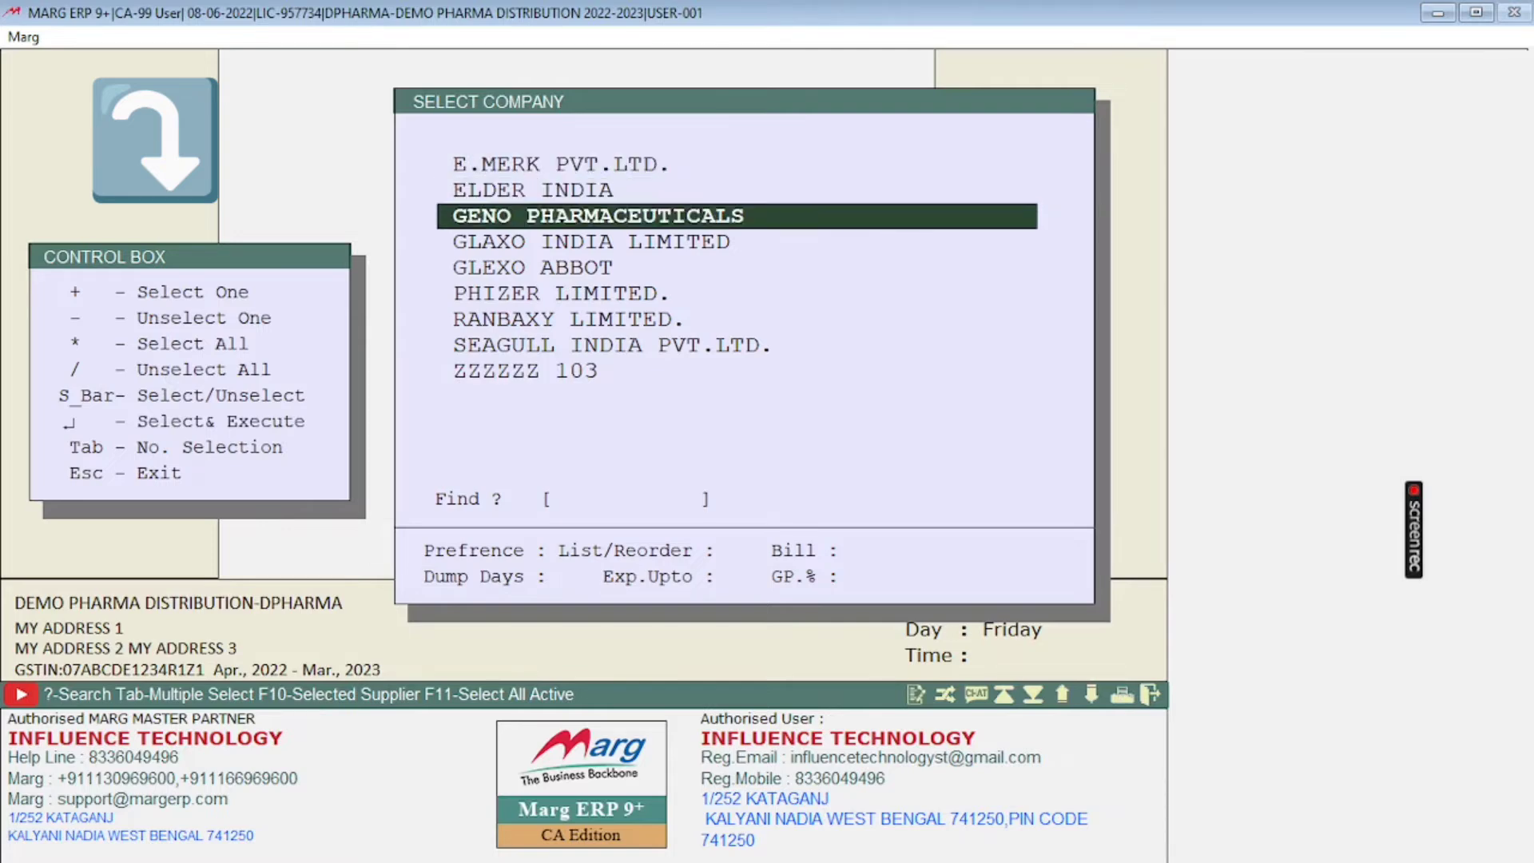
{"action": "key", "text": "Down"}
{"action": "key", "text": "Down"}
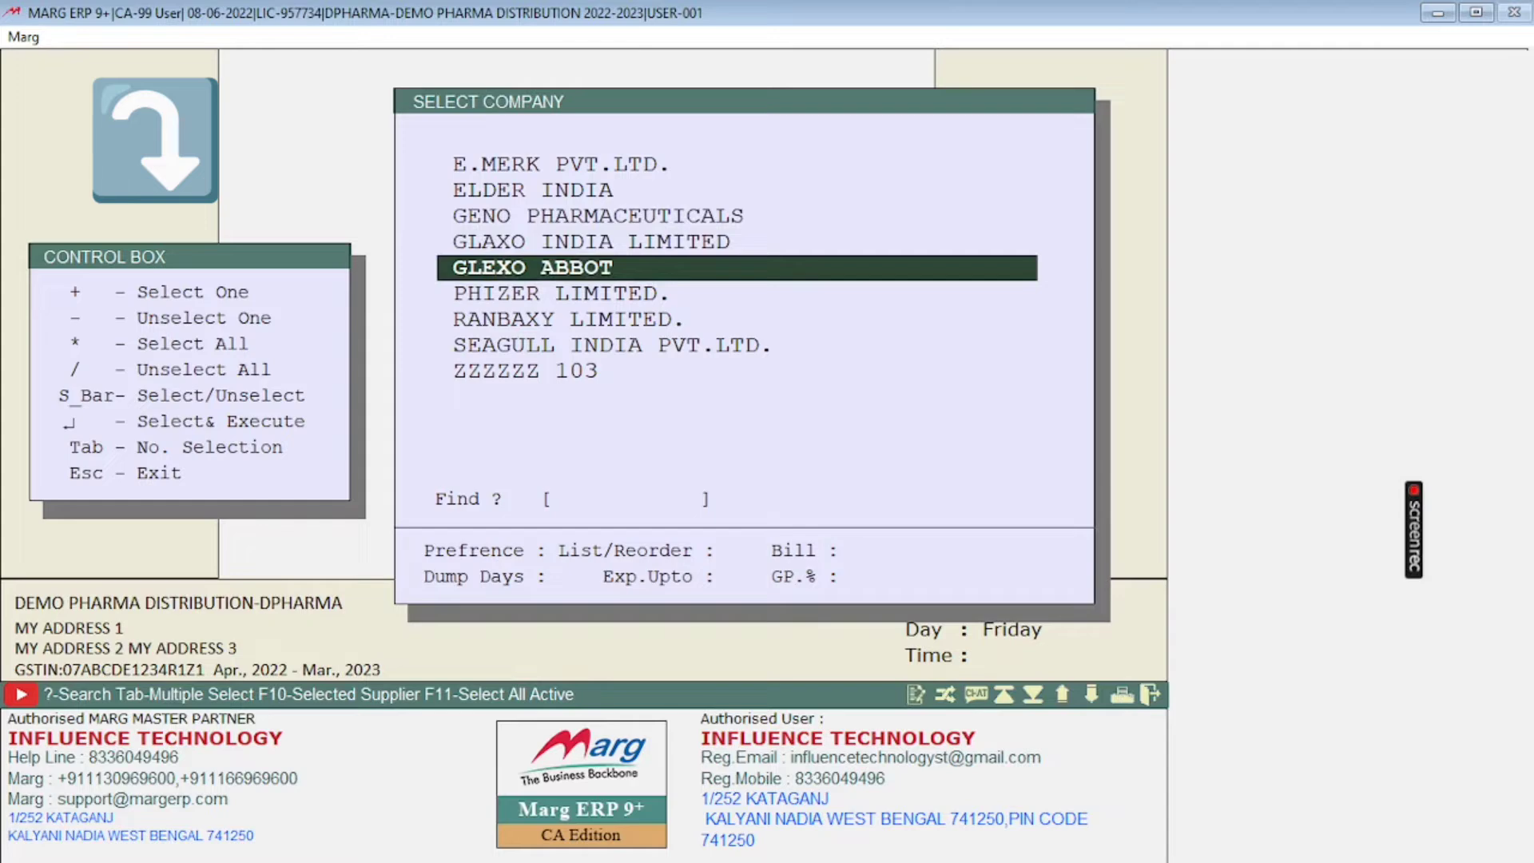
{"action": "key", "text": "space"}
{"action": "key", "text": "space"}
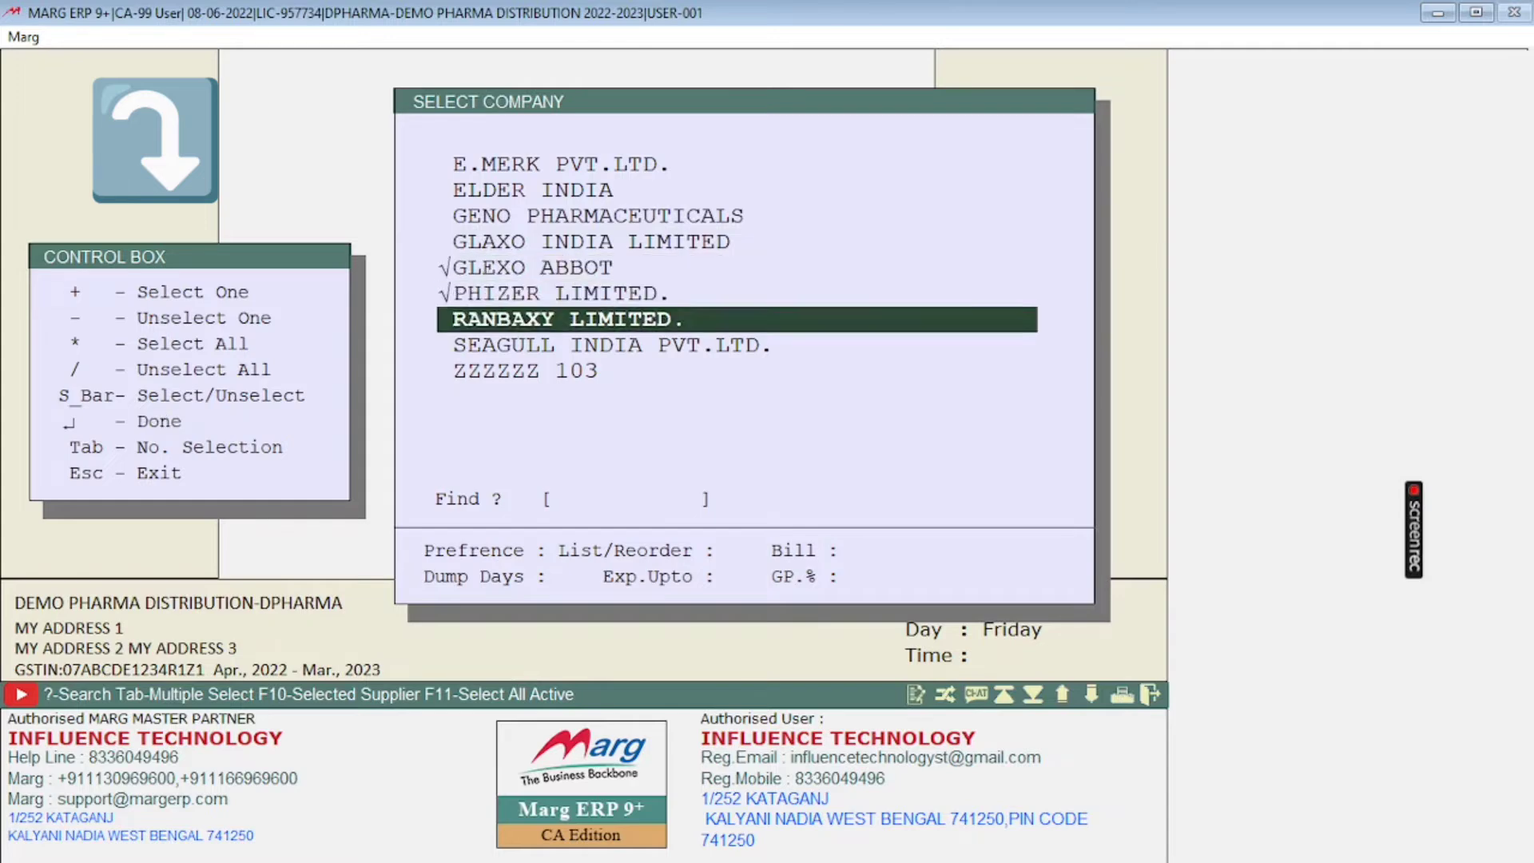
Step: Unmark GLEXO ABBOT and accept the company selection with only PHIZER LIMITED. marked
{"action": "key", "text": "Up"}
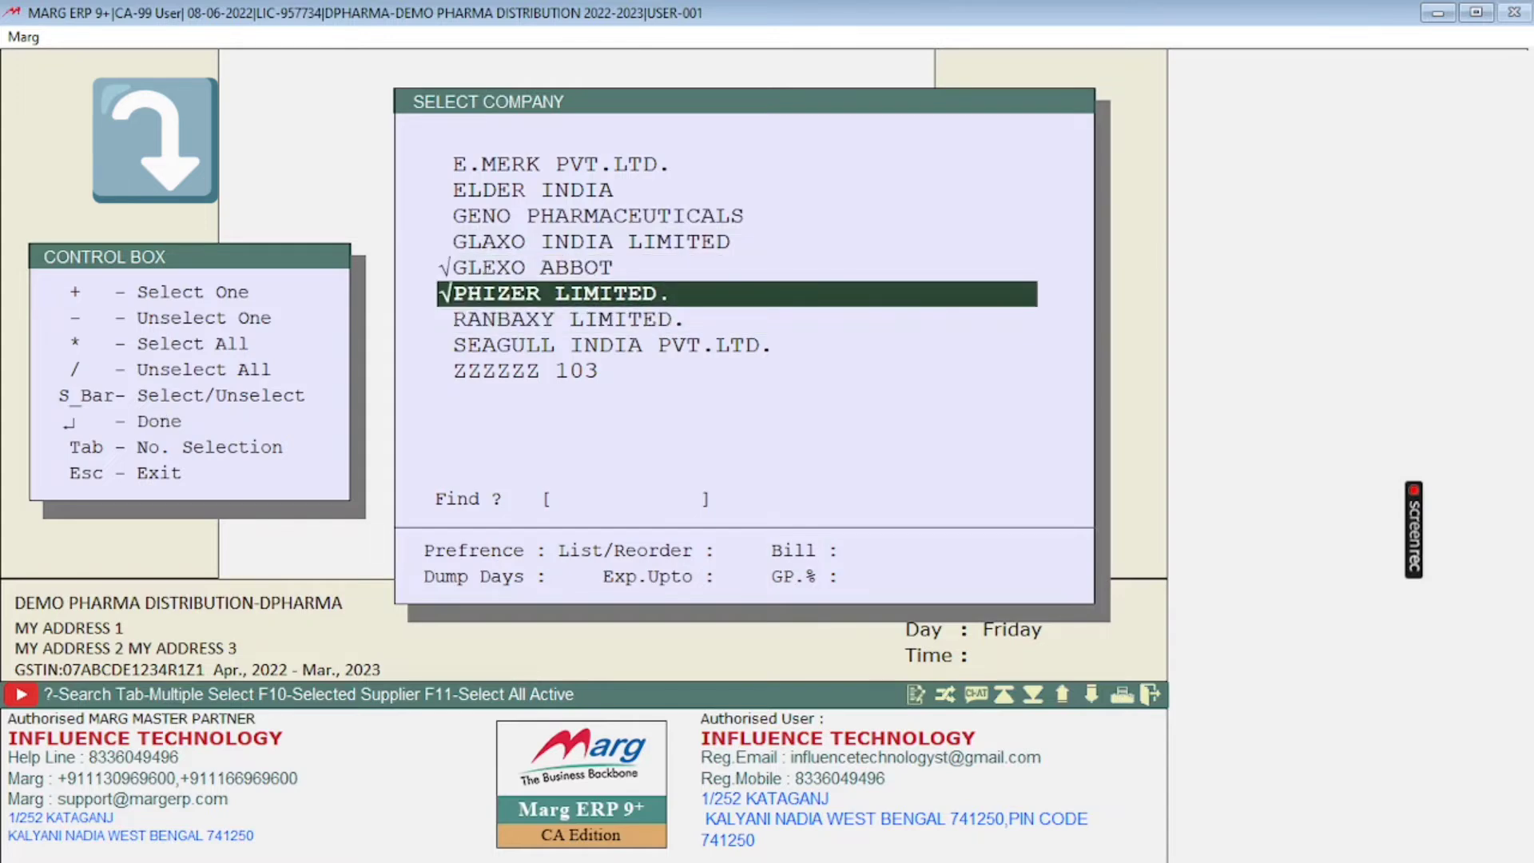
{"action": "key", "text": "Up"}
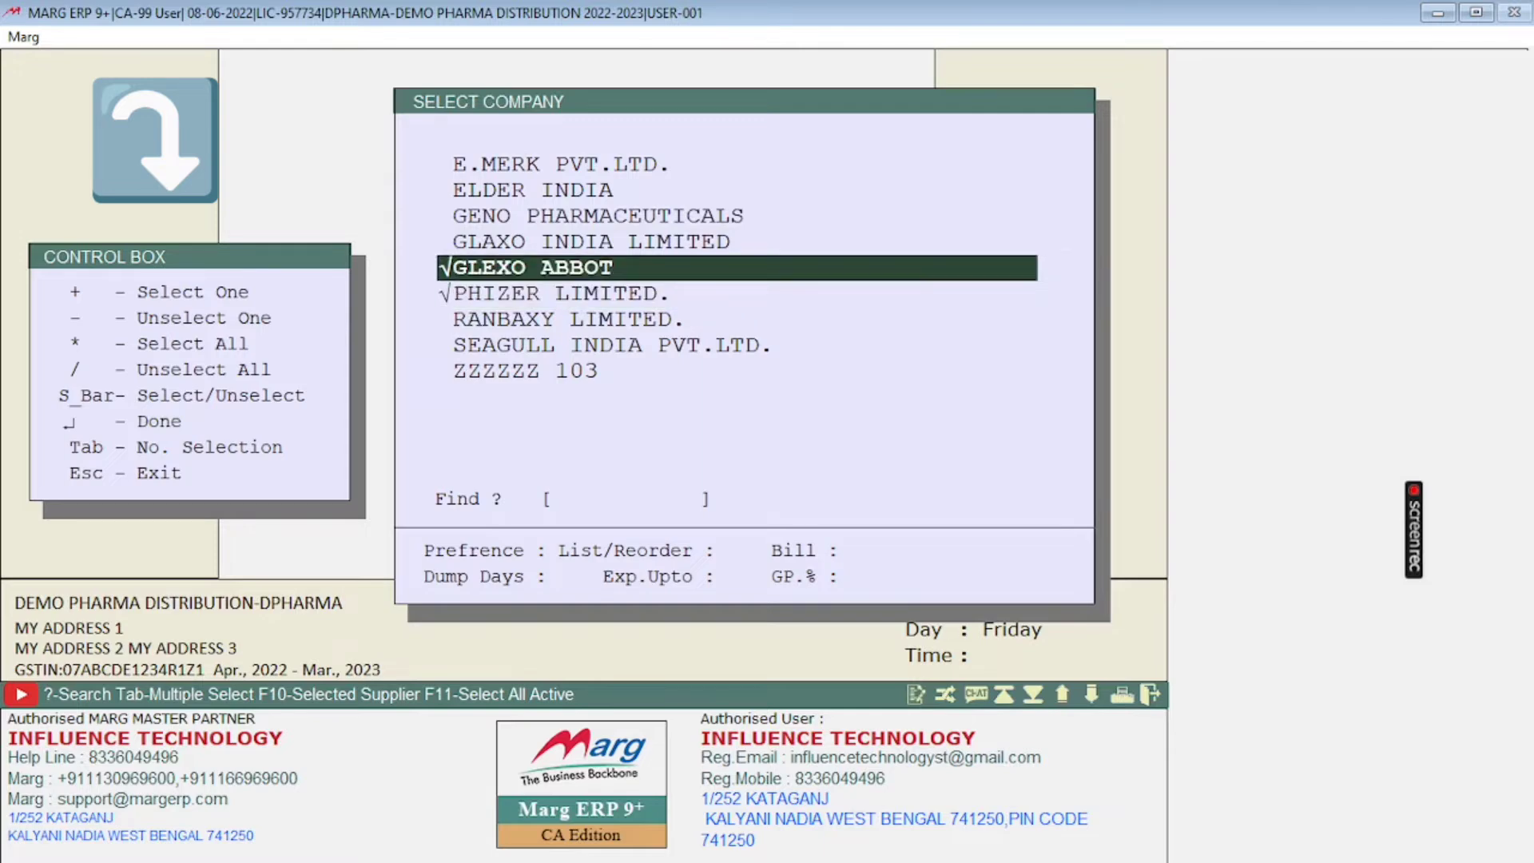
{"action": "key", "text": "space"}
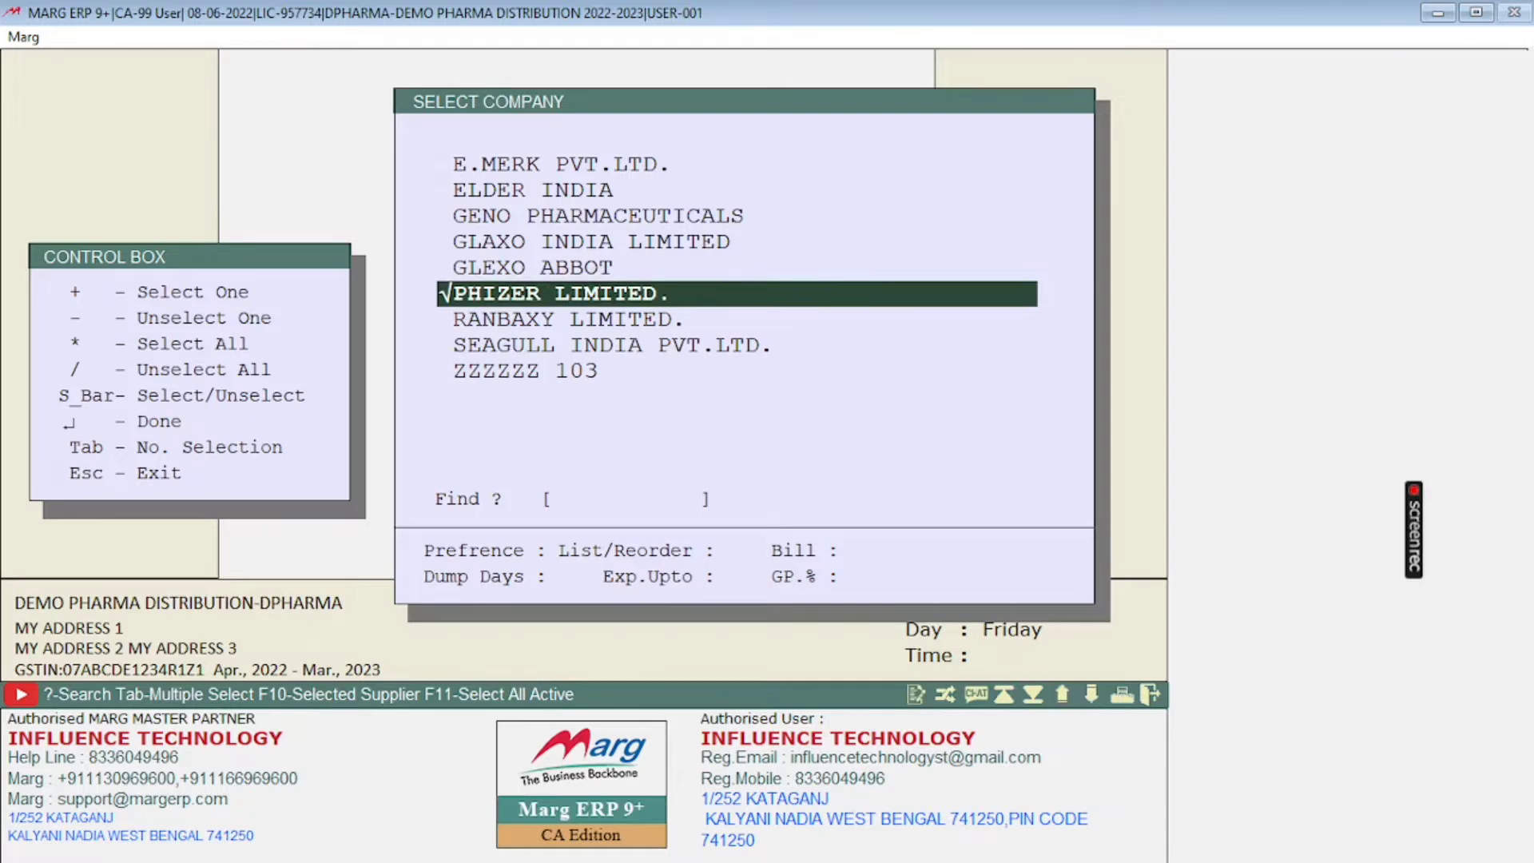
{"action": "key", "text": "Return"}
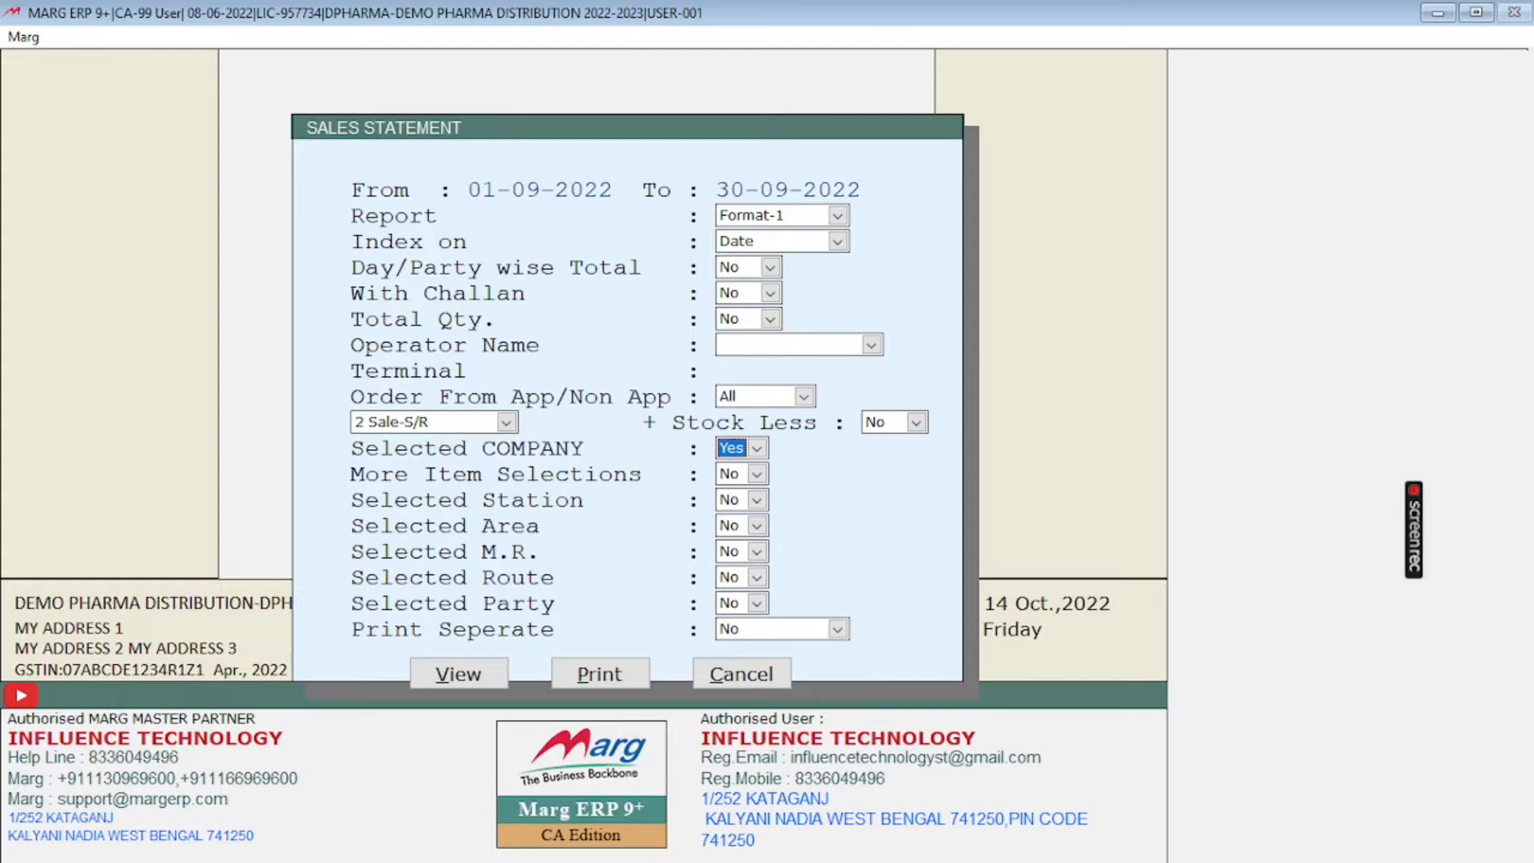
Step: Keep the item, station and area filters at No and set Selected M.R. to Yes
{"action": "key", "text": "Return"}
{"action": "key", "text": "Return"}
{"action": "key", "text": "Return"}
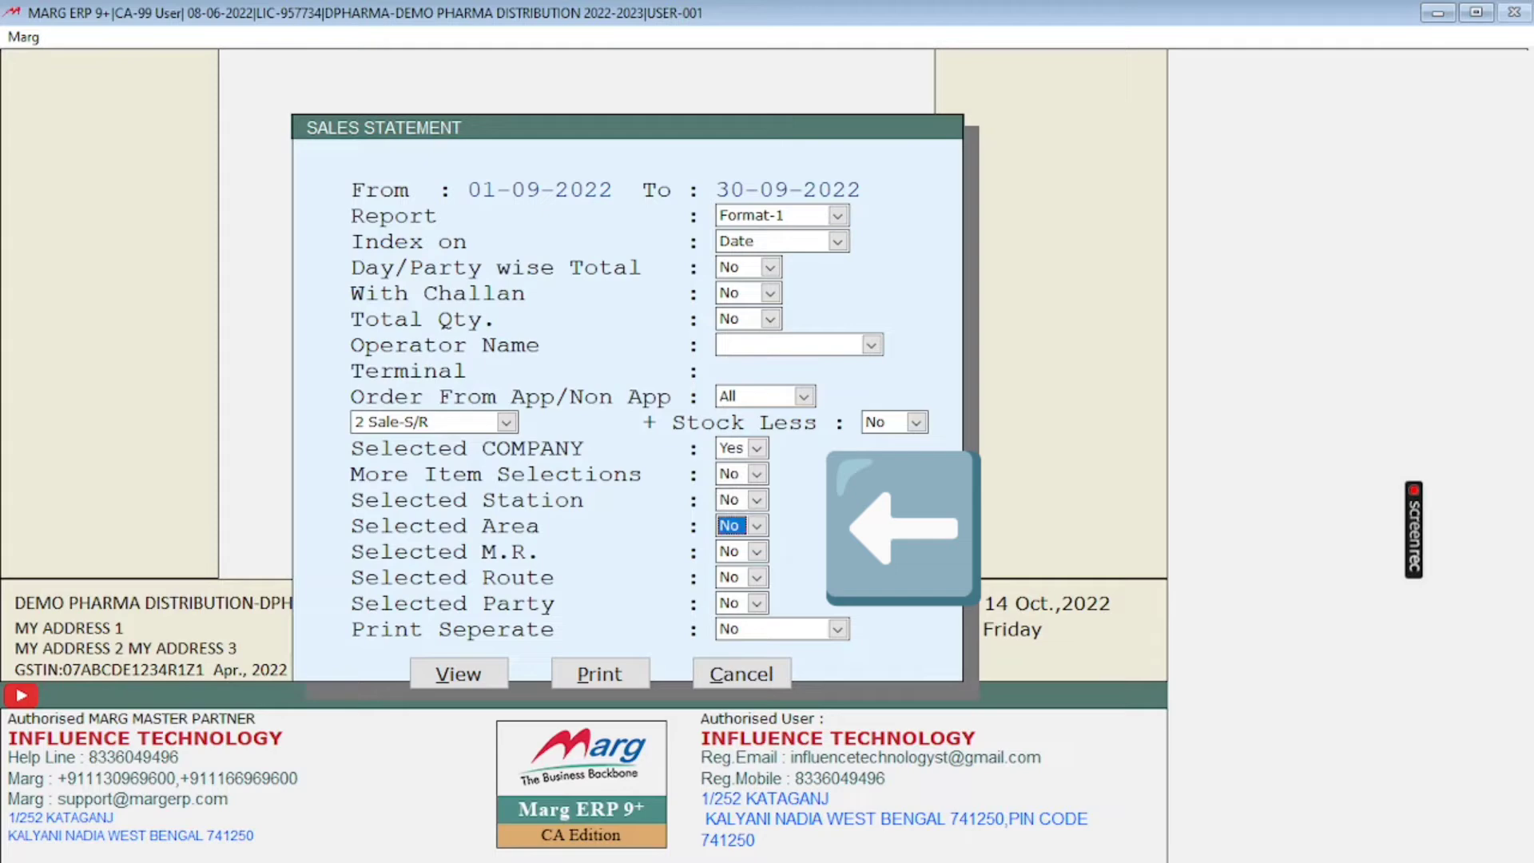
{"action": "key", "text": "Return"}
{"action": "key", "text": "Return"}
{"action": "key", "text": "Return"}
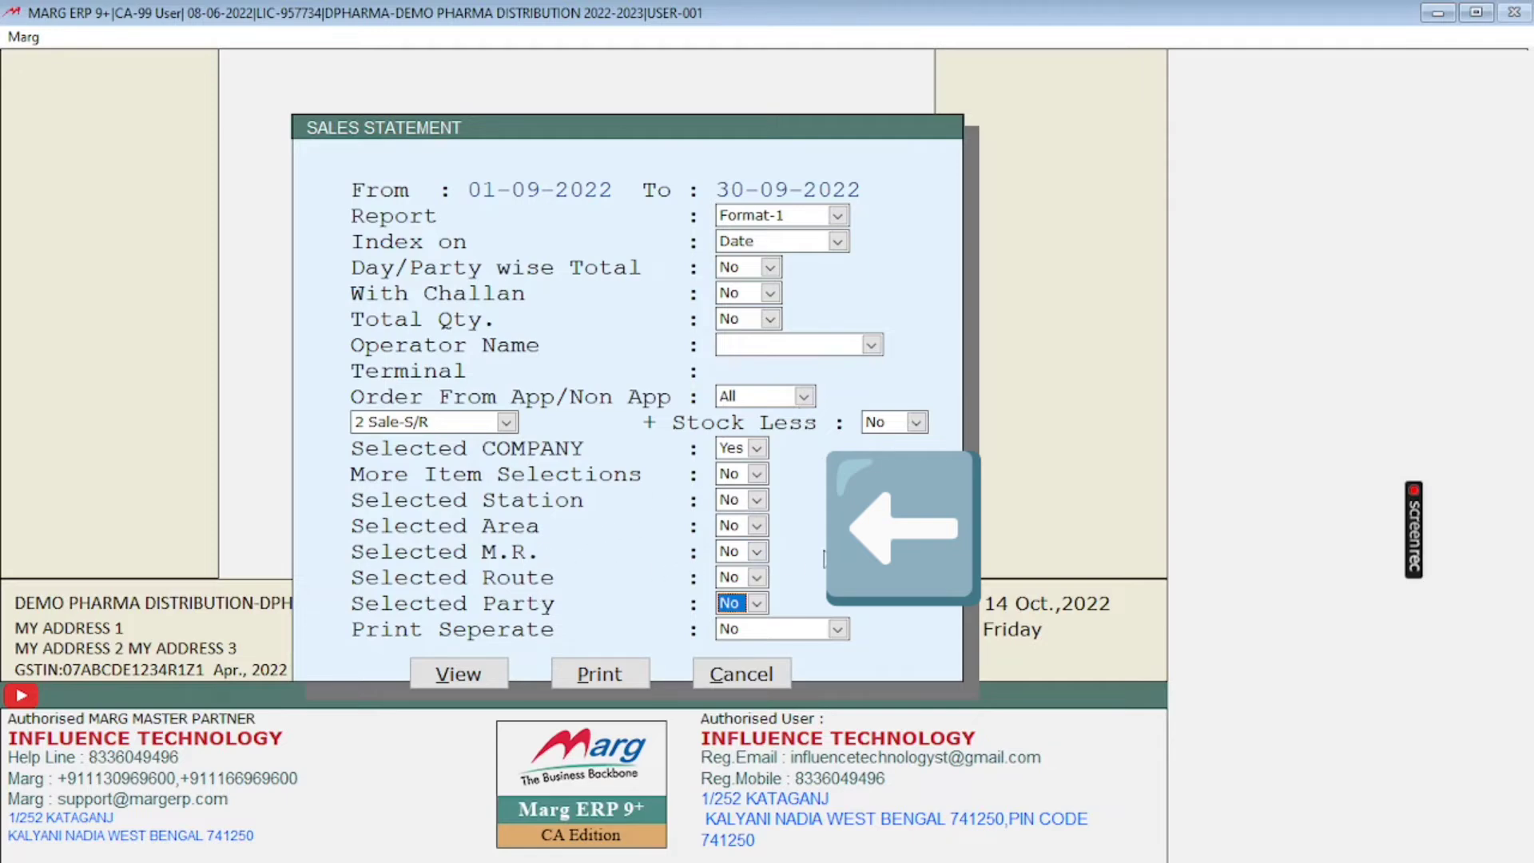
{"action": "key", "text": "Left"}
{"action": "key", "text": "Left"}
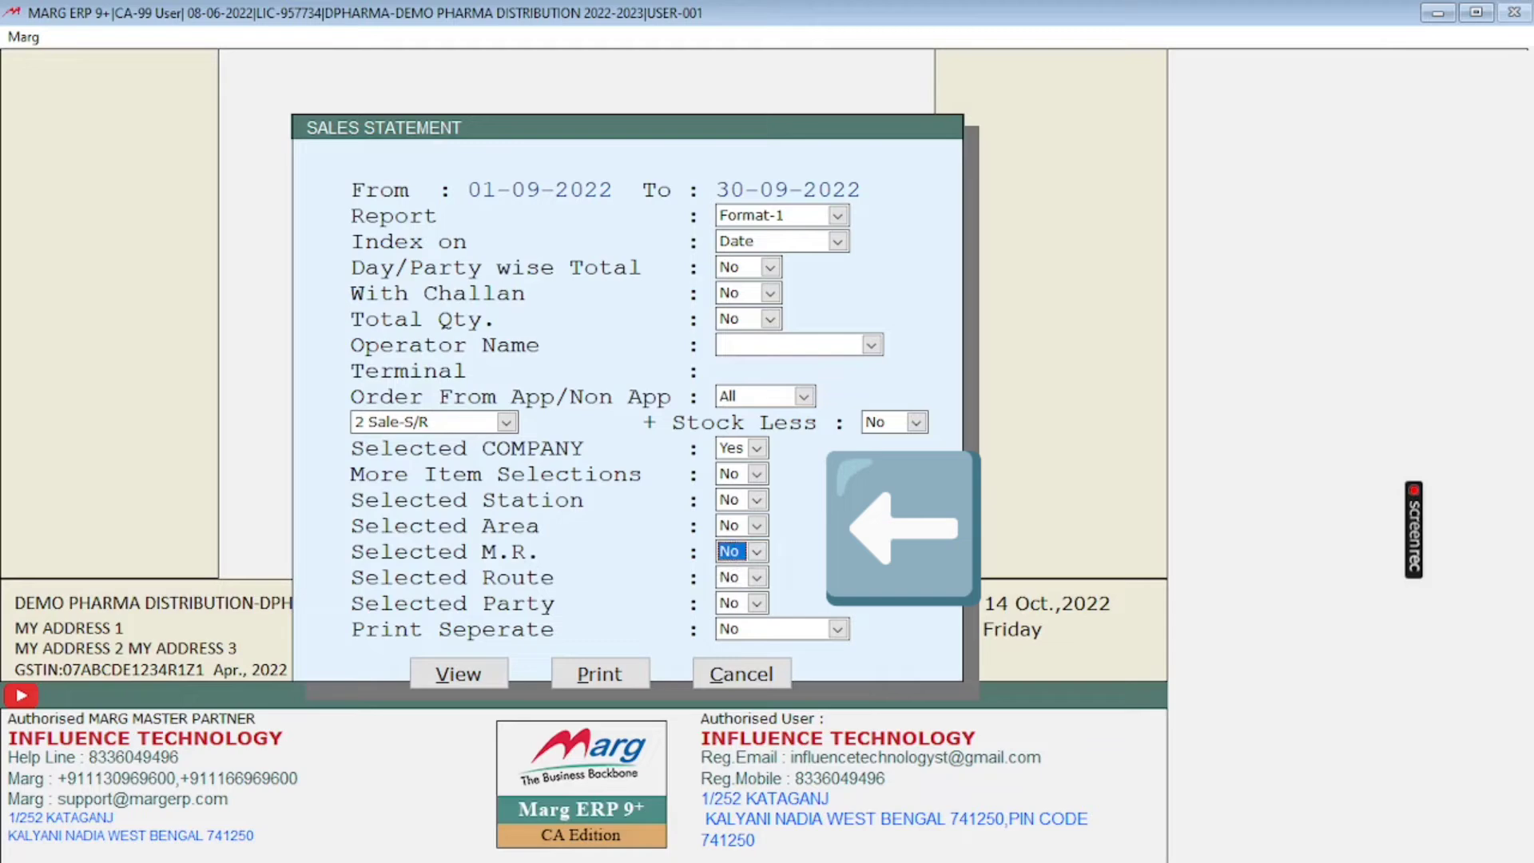
{"action": "left_click", "coordinate": [757, 552]}
{"action": "left_click", "coordinate": [747, 573]}
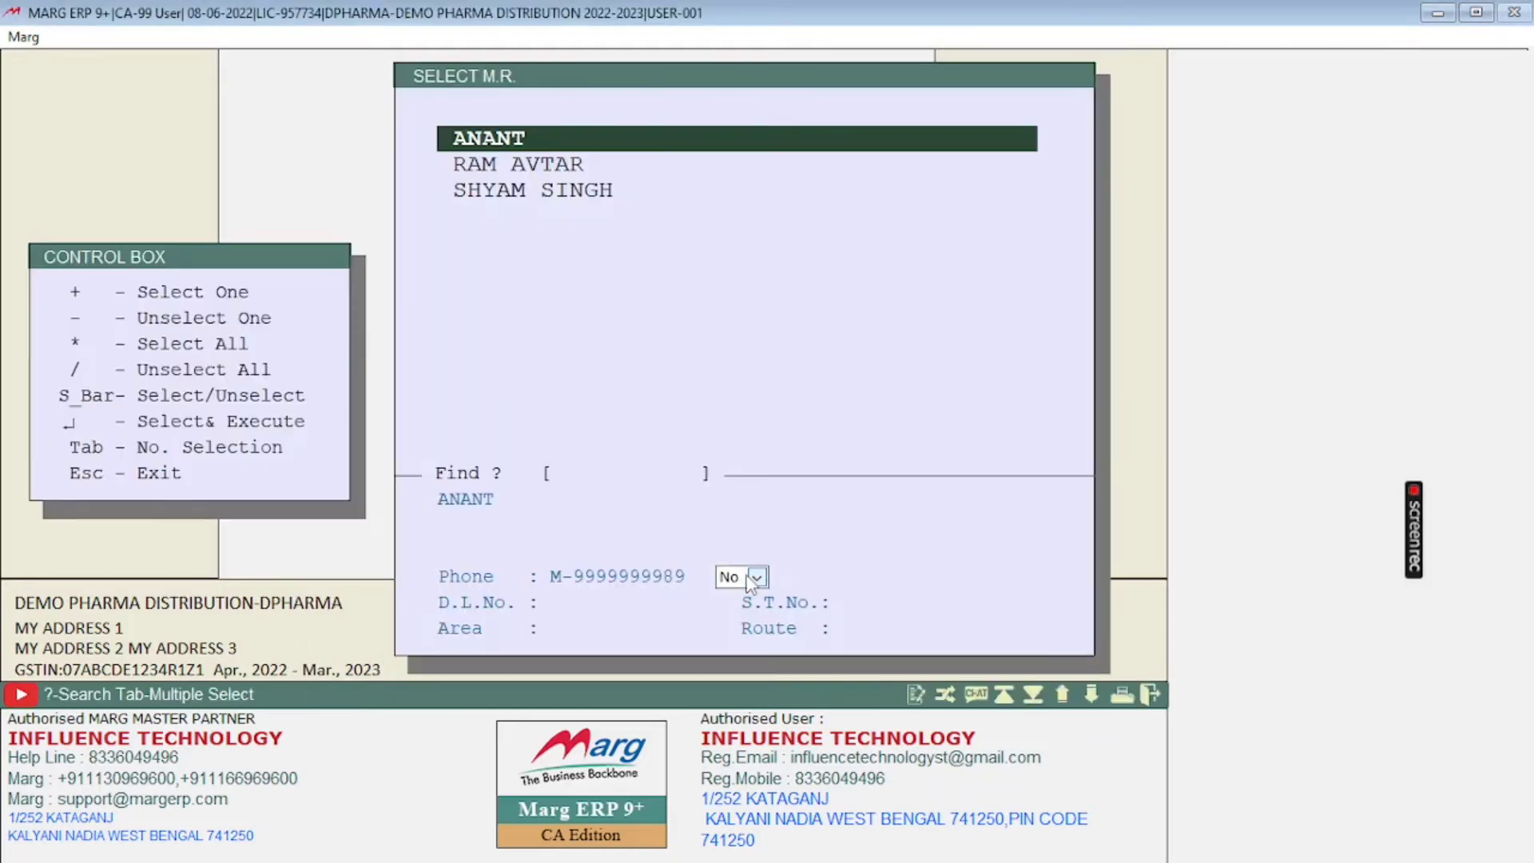
Step: Choose the third representative in the M.R. list as the filter
{"action": "key", "text": "Down"}
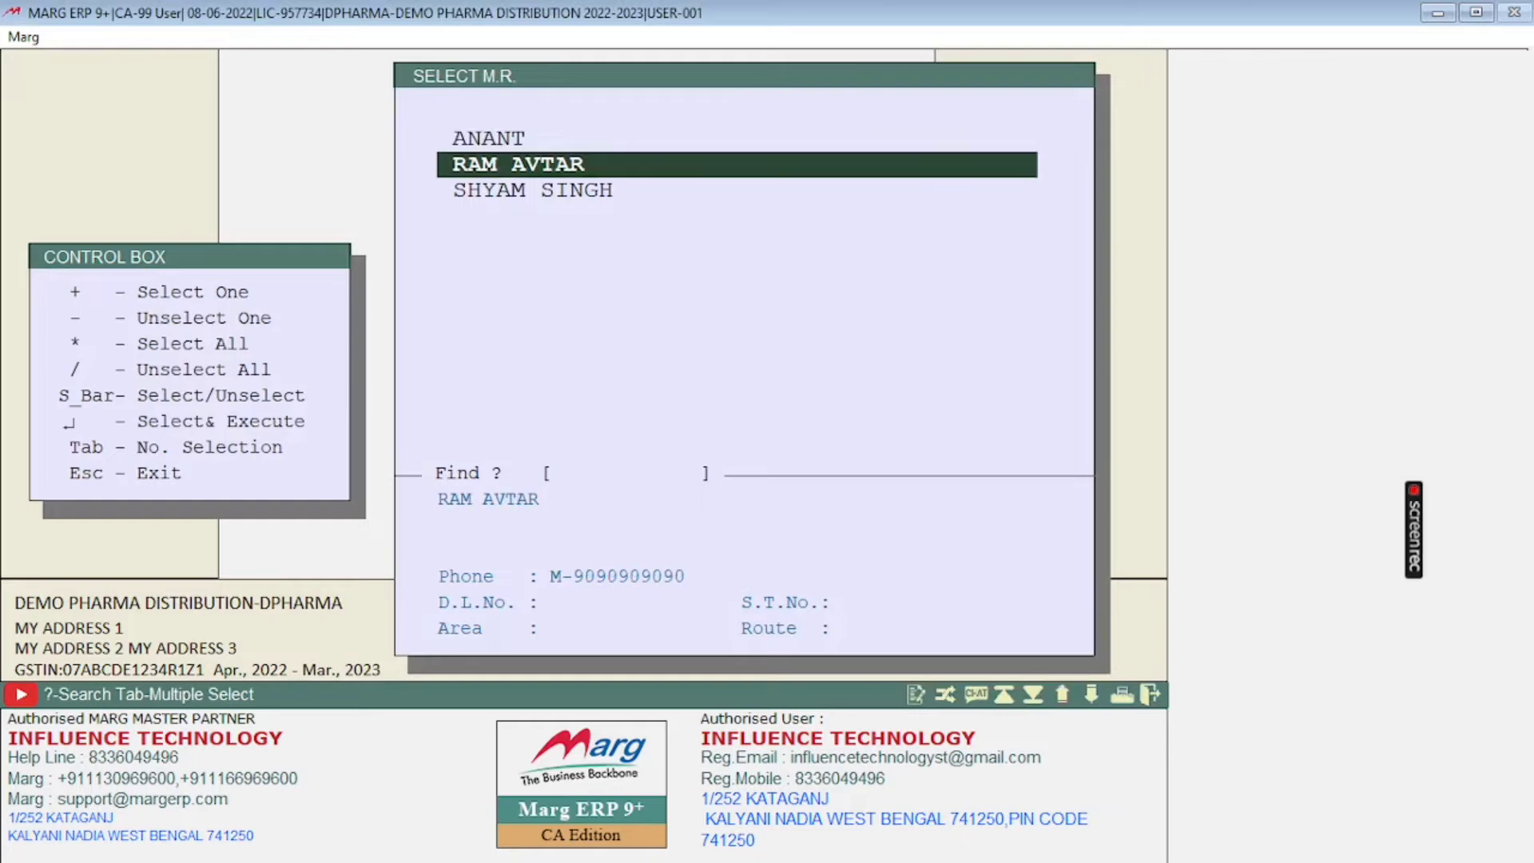
{"action": "key", "text": "Up"}
{"action": "key", "text": "Down"}
{"action": "key", "text": "Down"}
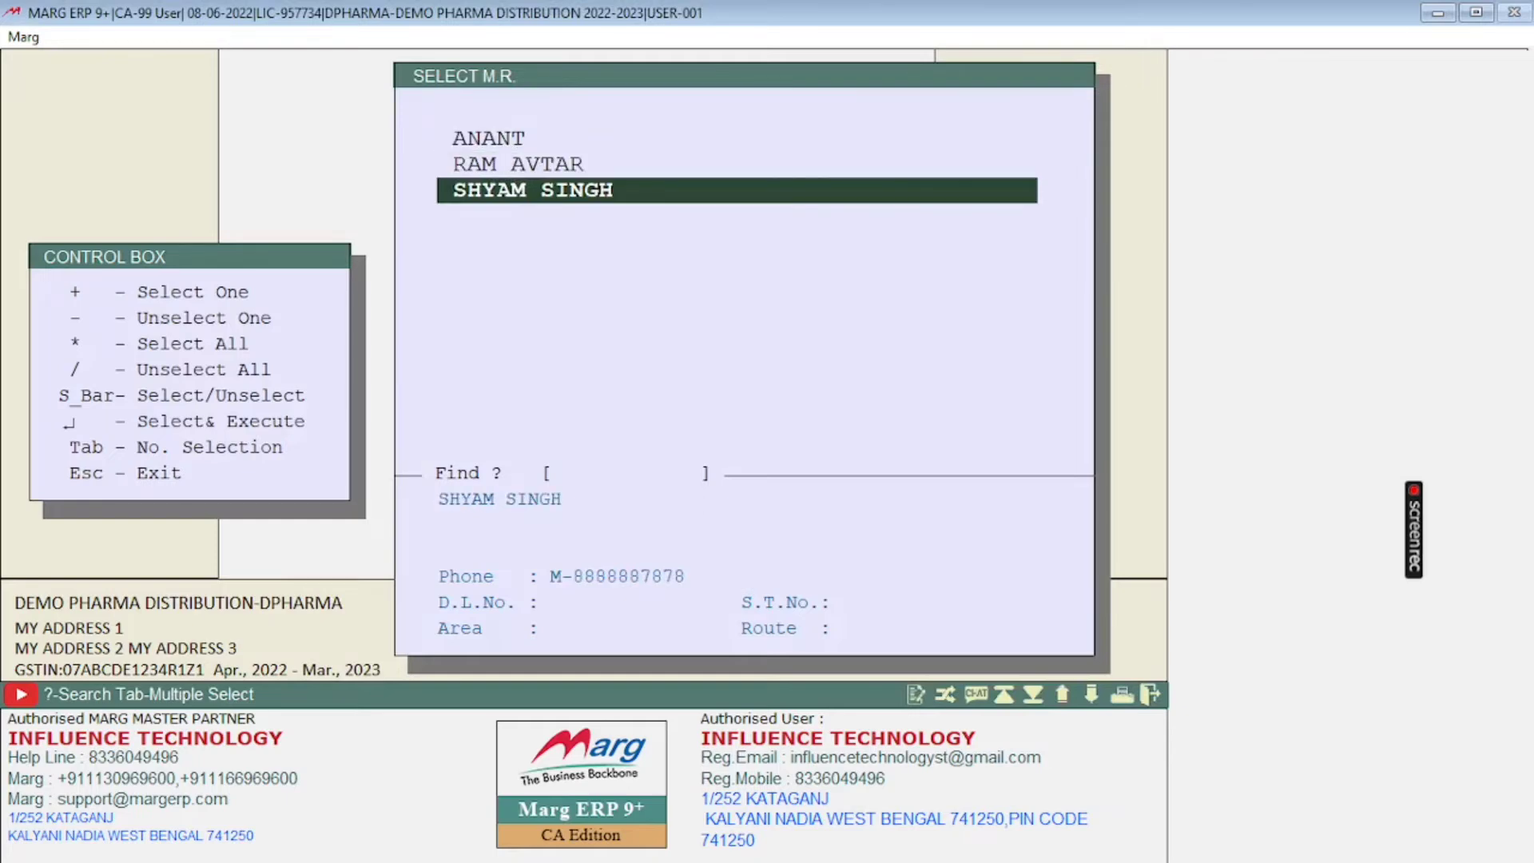
{"action": "key", "text": "Return"}
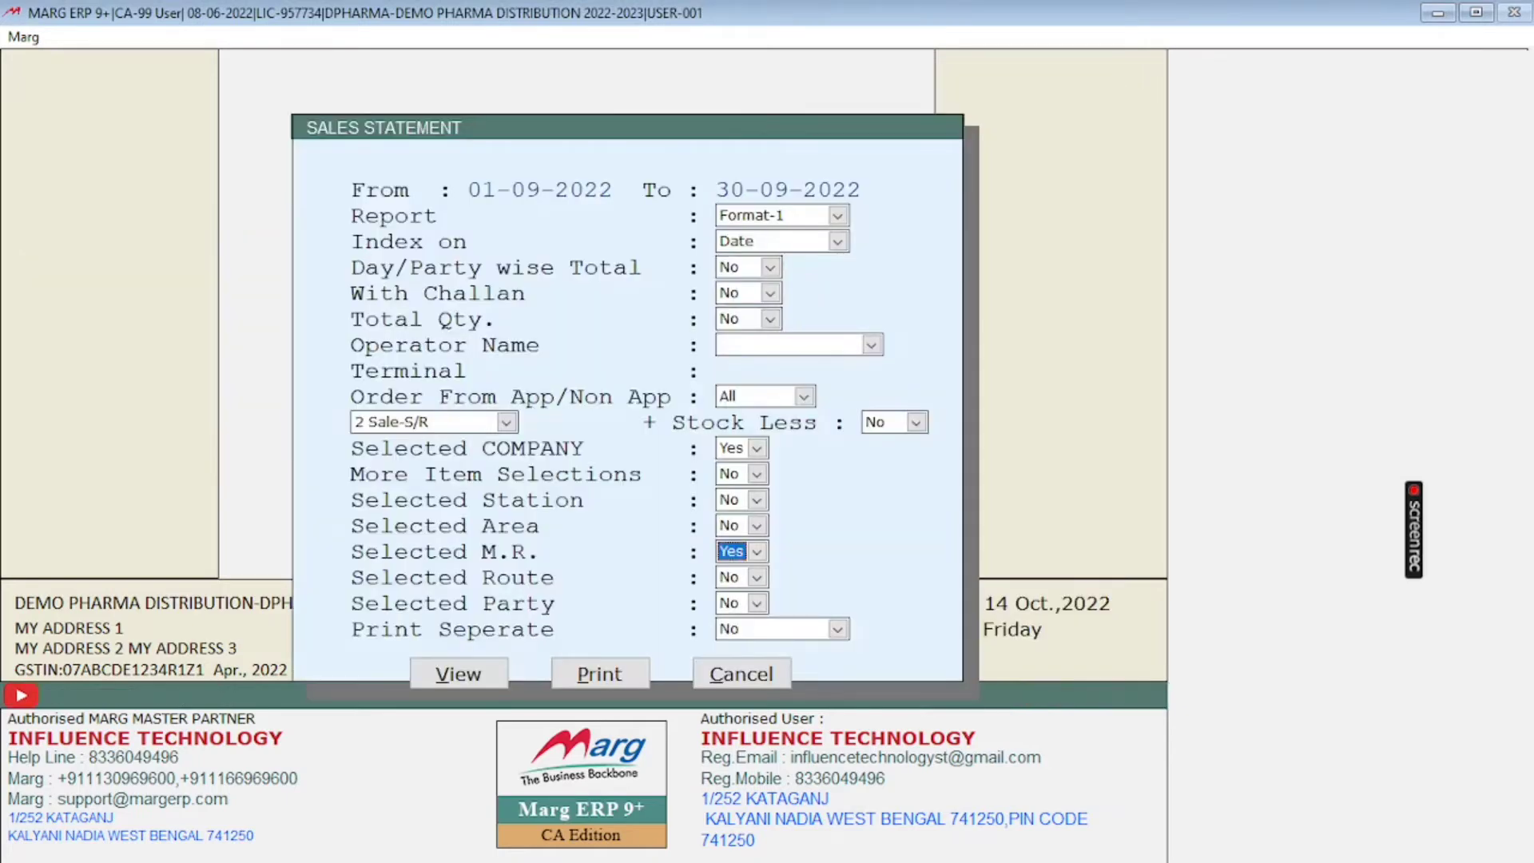
Step: Keep the route, party and separate-print options at No and view the sales statement on screen
{"action": "key", "text": "Return"}
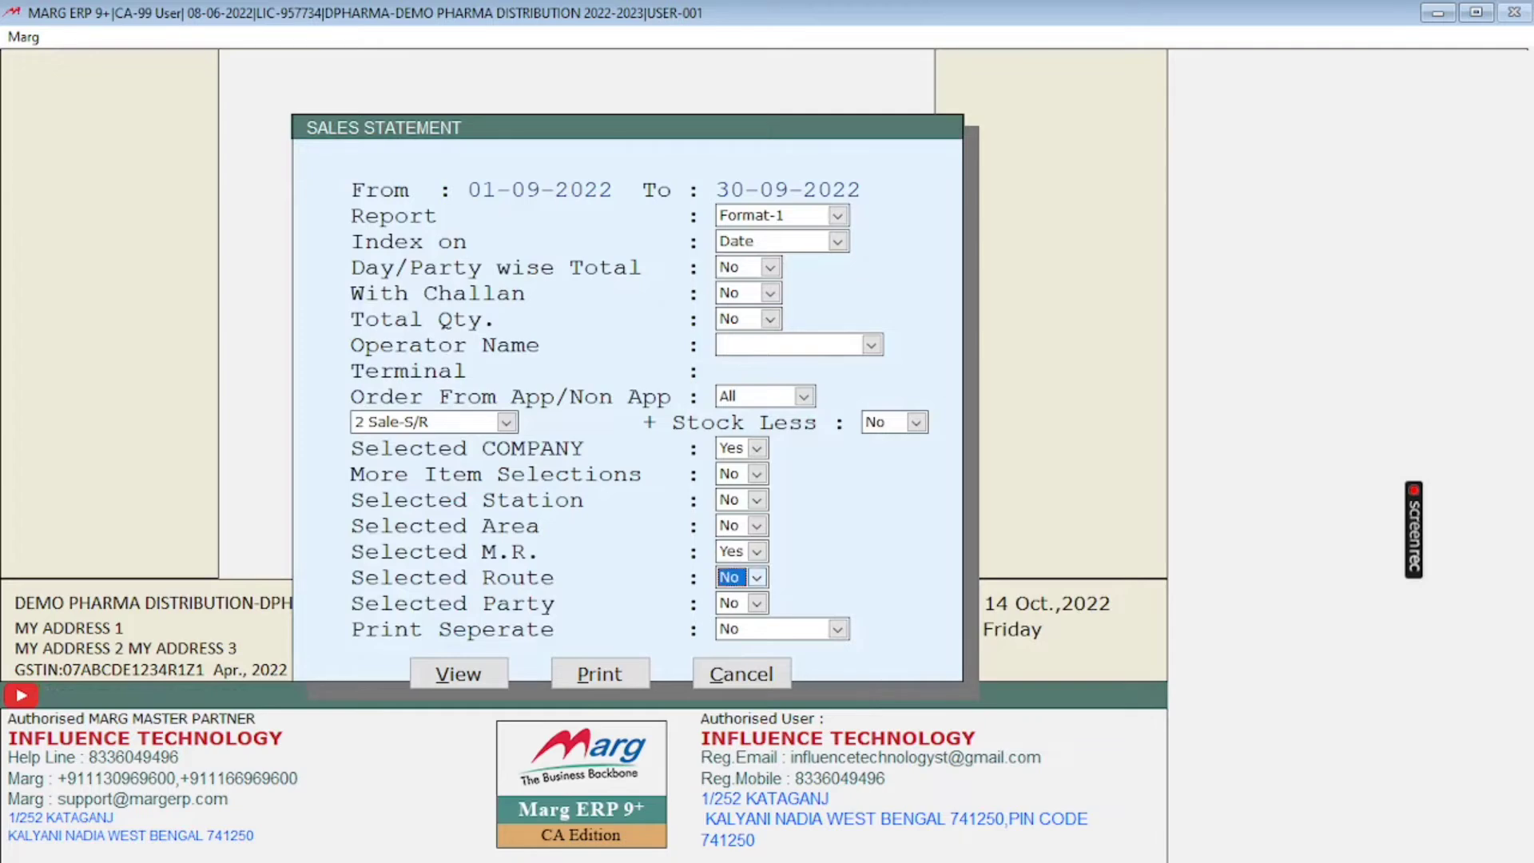
{"action": "key", "text": "Return"}
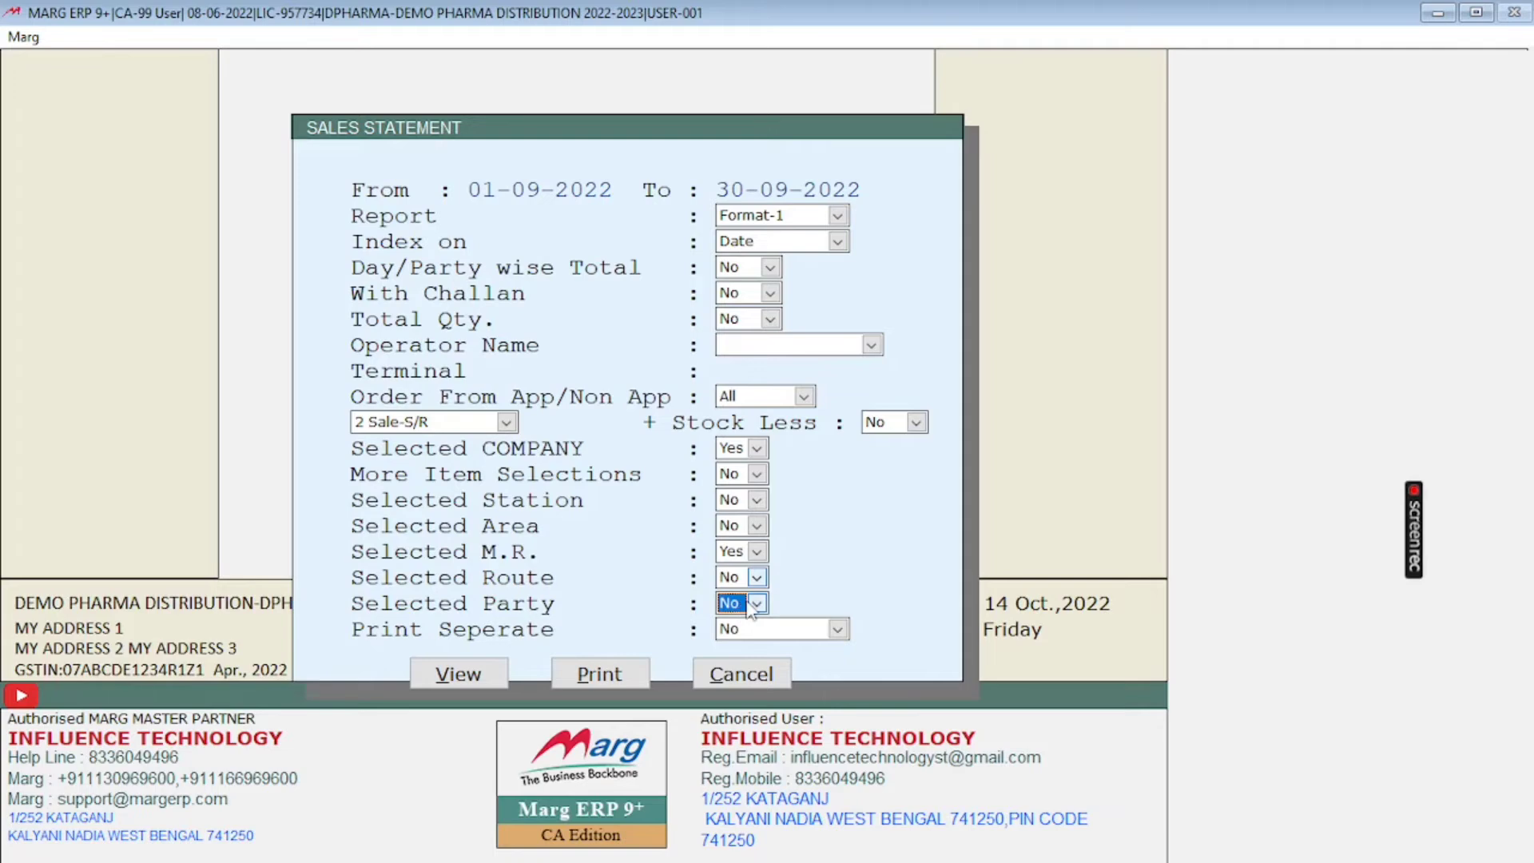
{"action": "key", "text": "Return"}
{"action": "key", "text": "Return"}
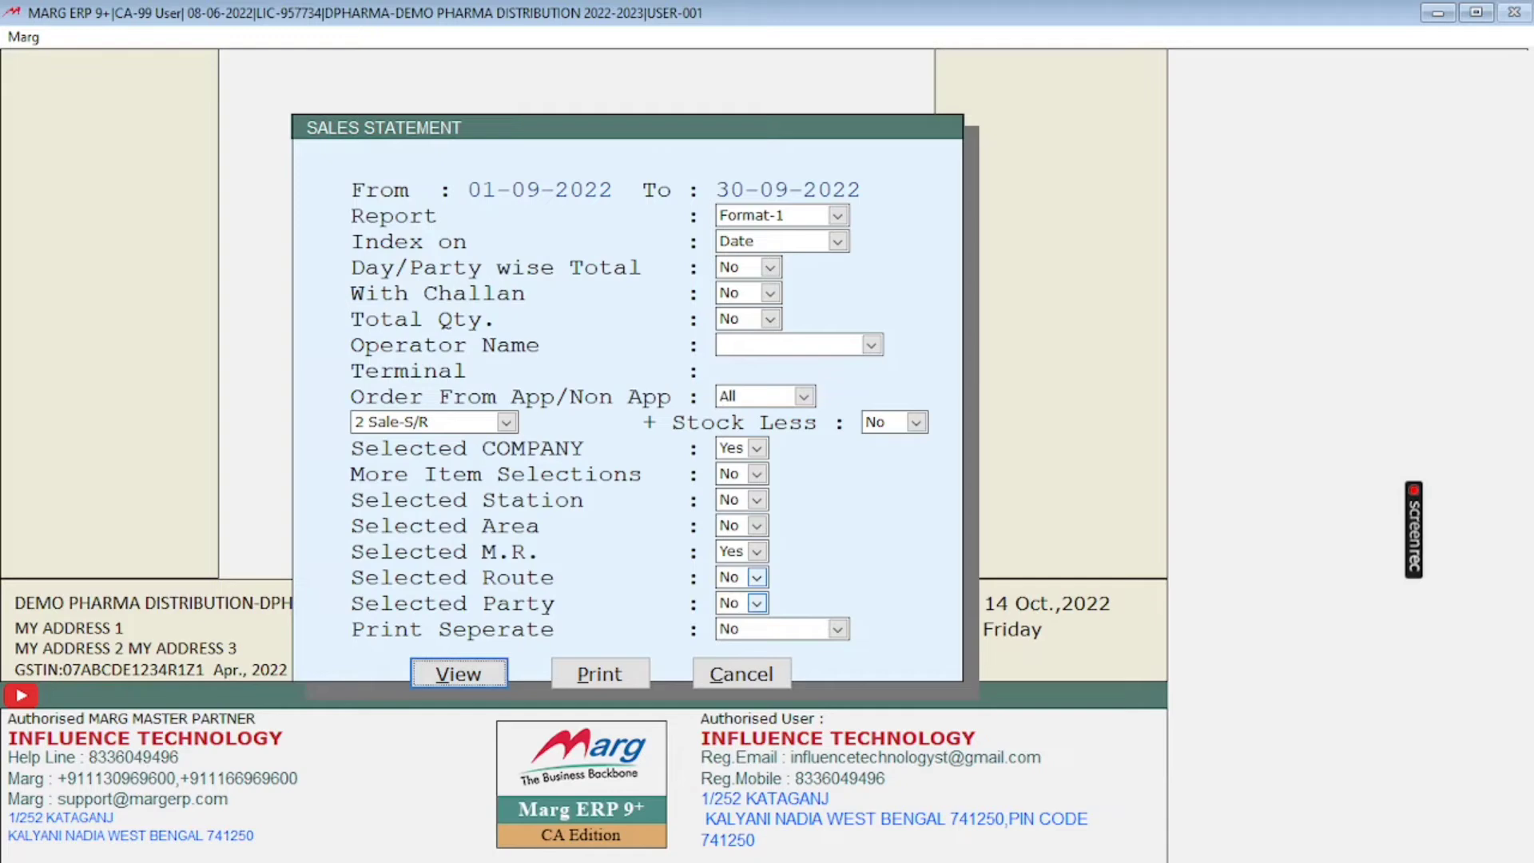
{"action": "key", "text": "Right"}
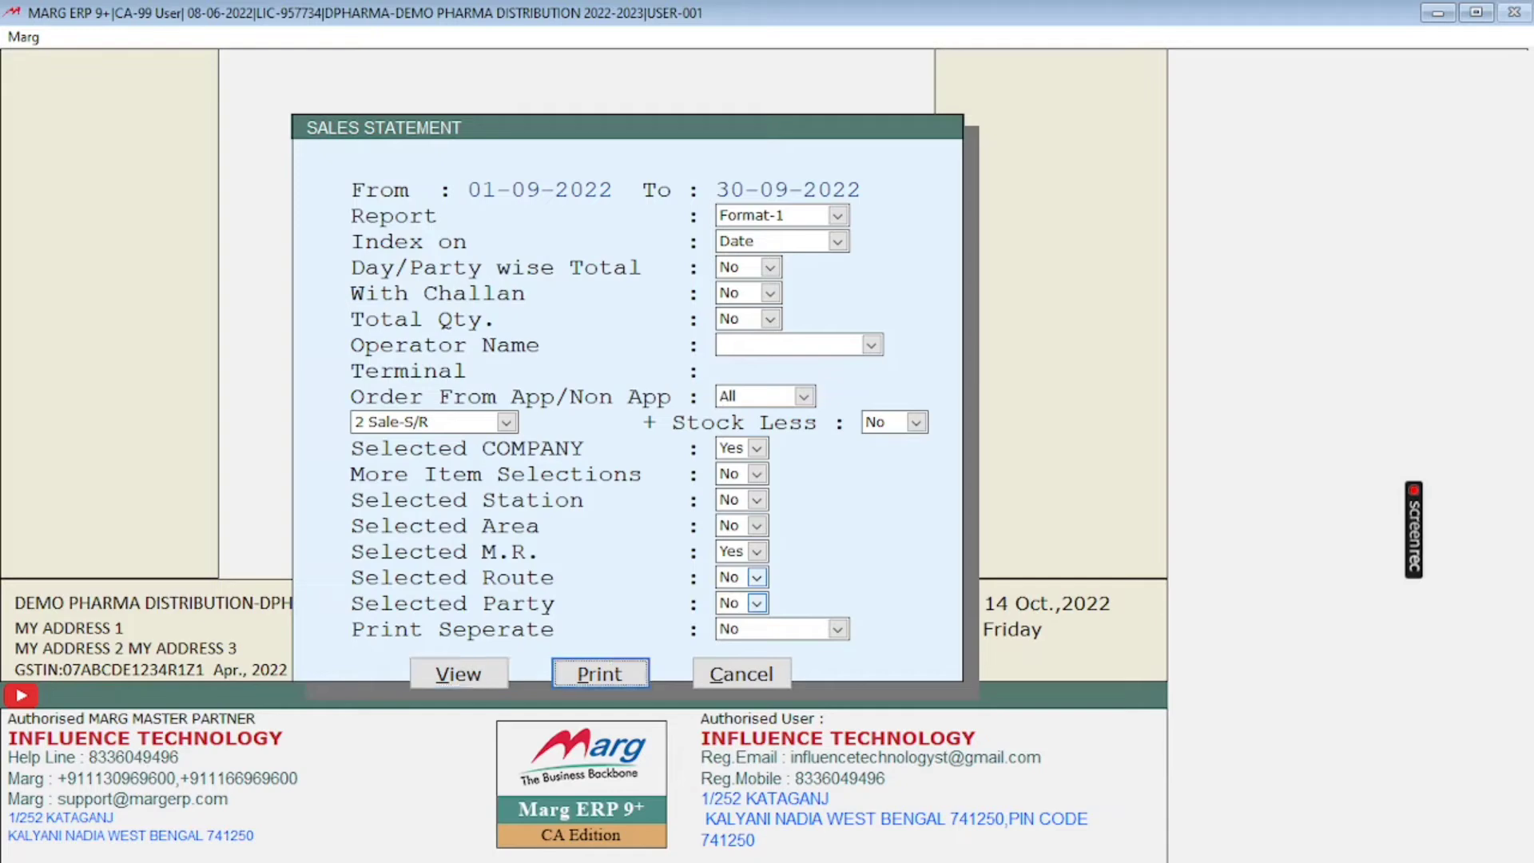
{"action": "key", "text": "Left"}
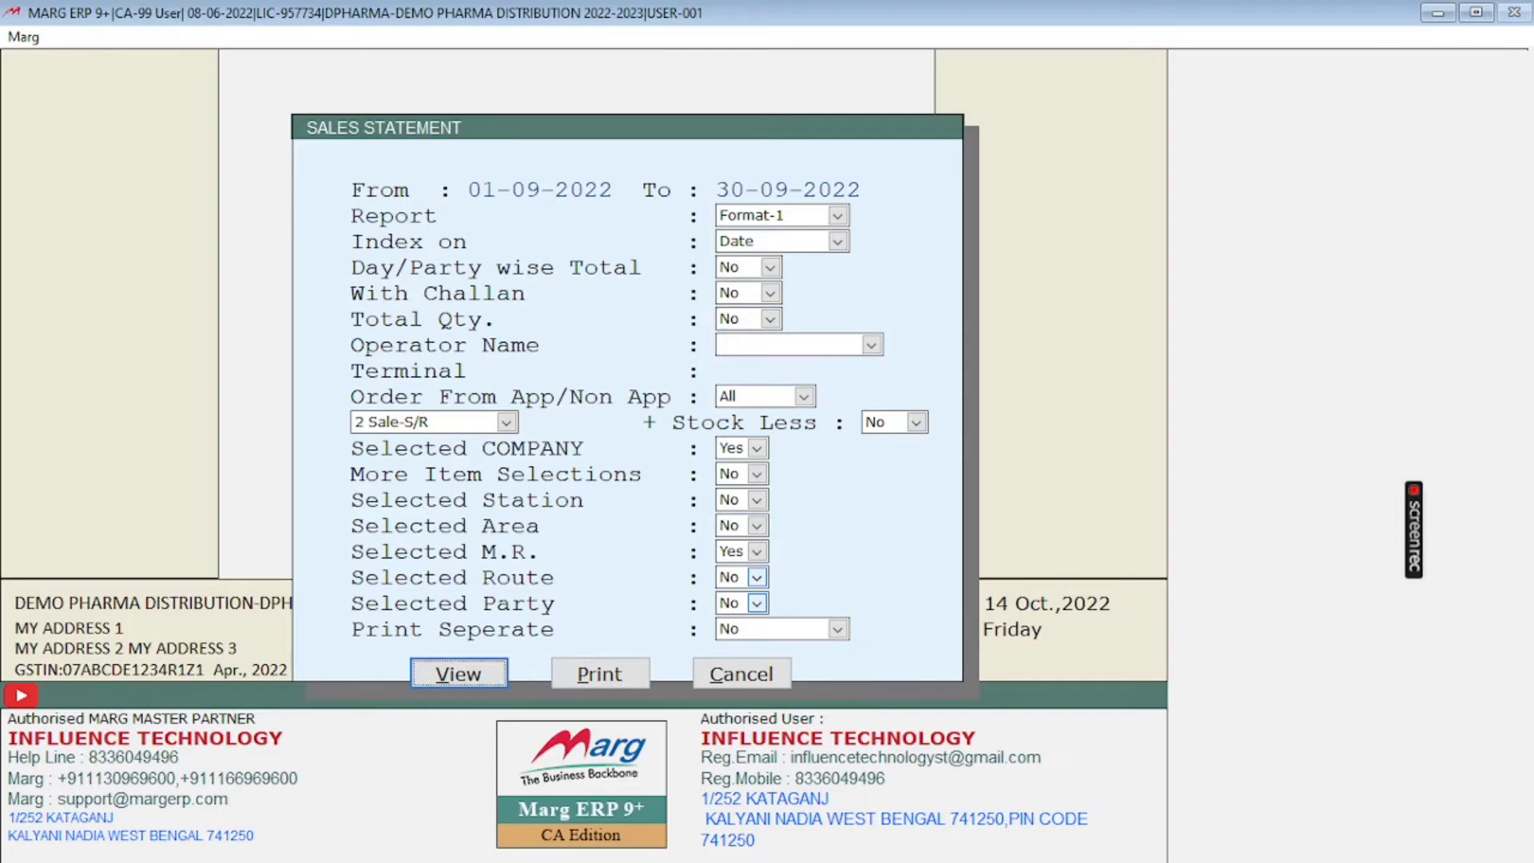
{"action": "key", "text": "Return"}
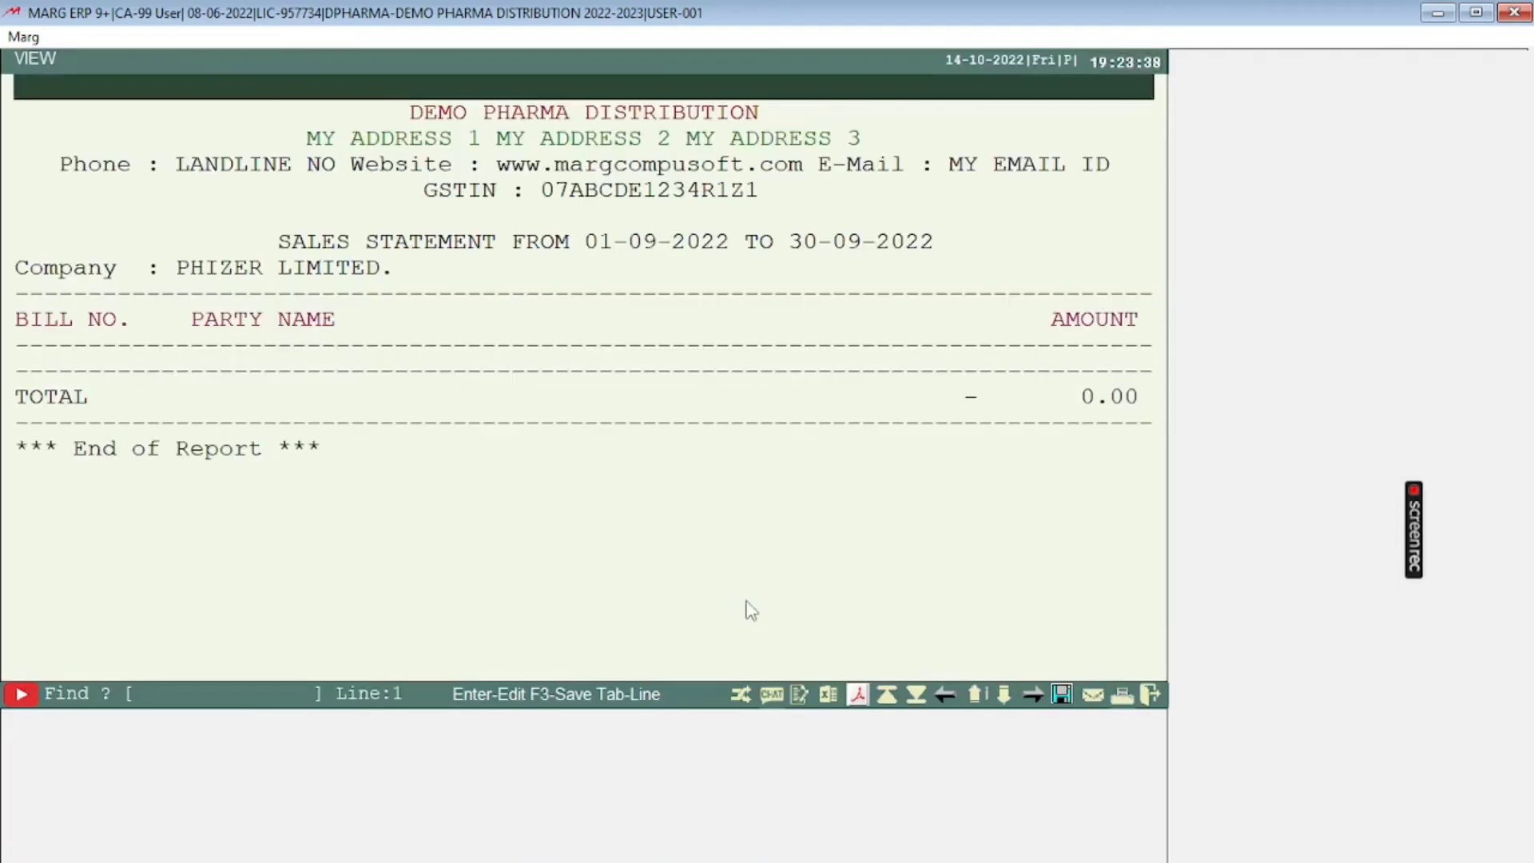
Step: Examine the columns and the total row of the PHIZER LIMITED. sales statement
{"action": "key", "text": "Right"}
{"action": "key", "text": "Left"}
{"action": "key", "text": "Right"}
{"action": "key", "text": "Right"}
{"action": "key", "text": "Right"}
{"action": "key", "text": "Right"}
{"action": "key", "text": "Right"}
{"action": "key", "text": "Left"}
{"action": "key", "text": "Left"}
{"action": "key", "text": "Left"}
{"action": "key", "text": "Left"}
{"action": "key", "text": "Left"}
{"action": "key", "text": "Left"}
{"action": "key", "text": "End"}
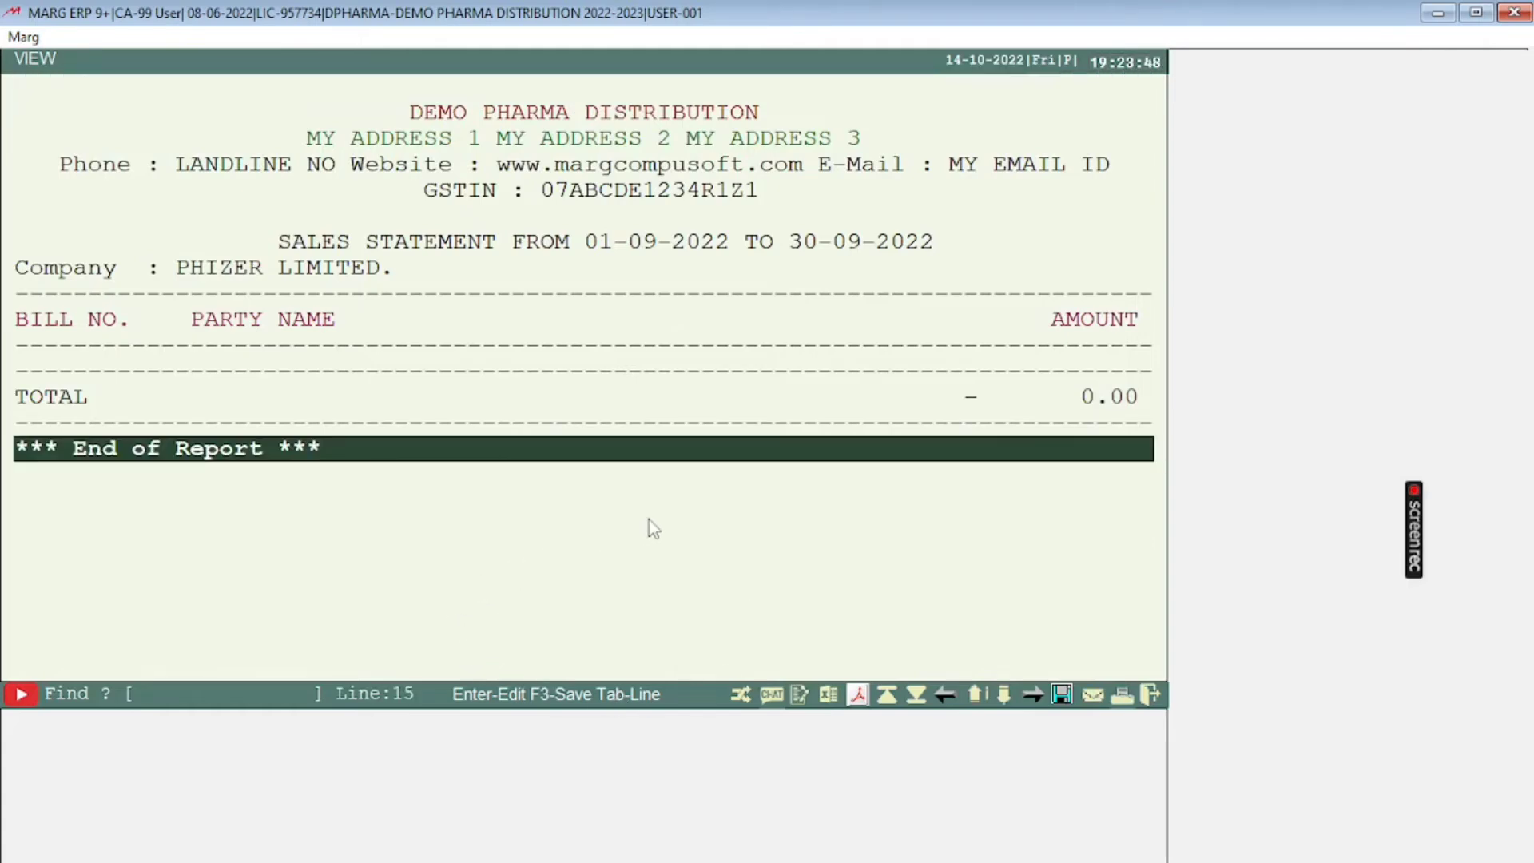
{"action": "key", "text": "Up"}
{"action": "key", "text": "Up"}
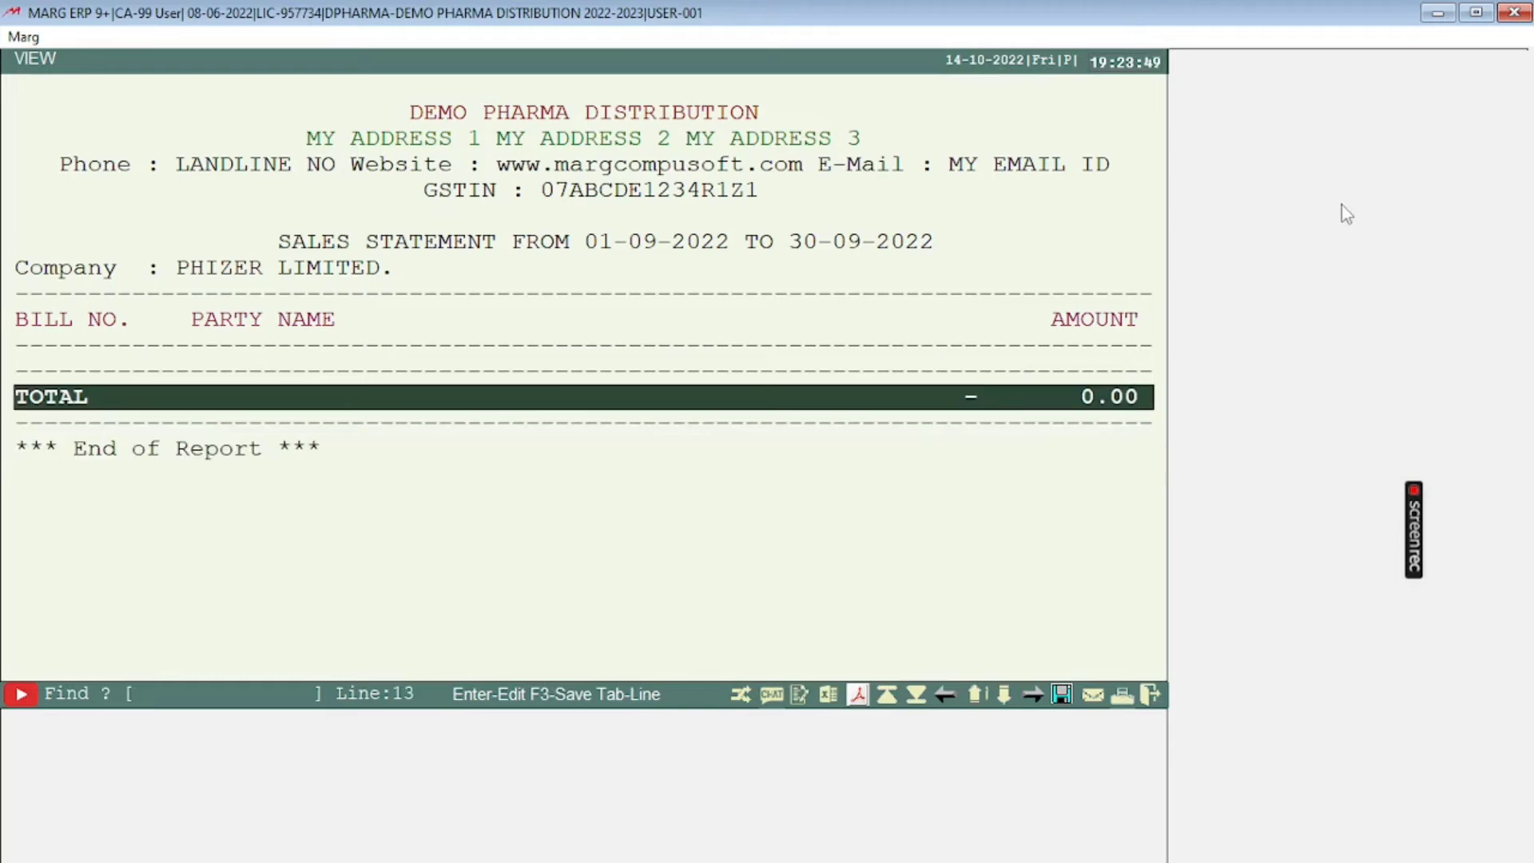
{"action": "left_click", "coordinate": [1430, 13]}
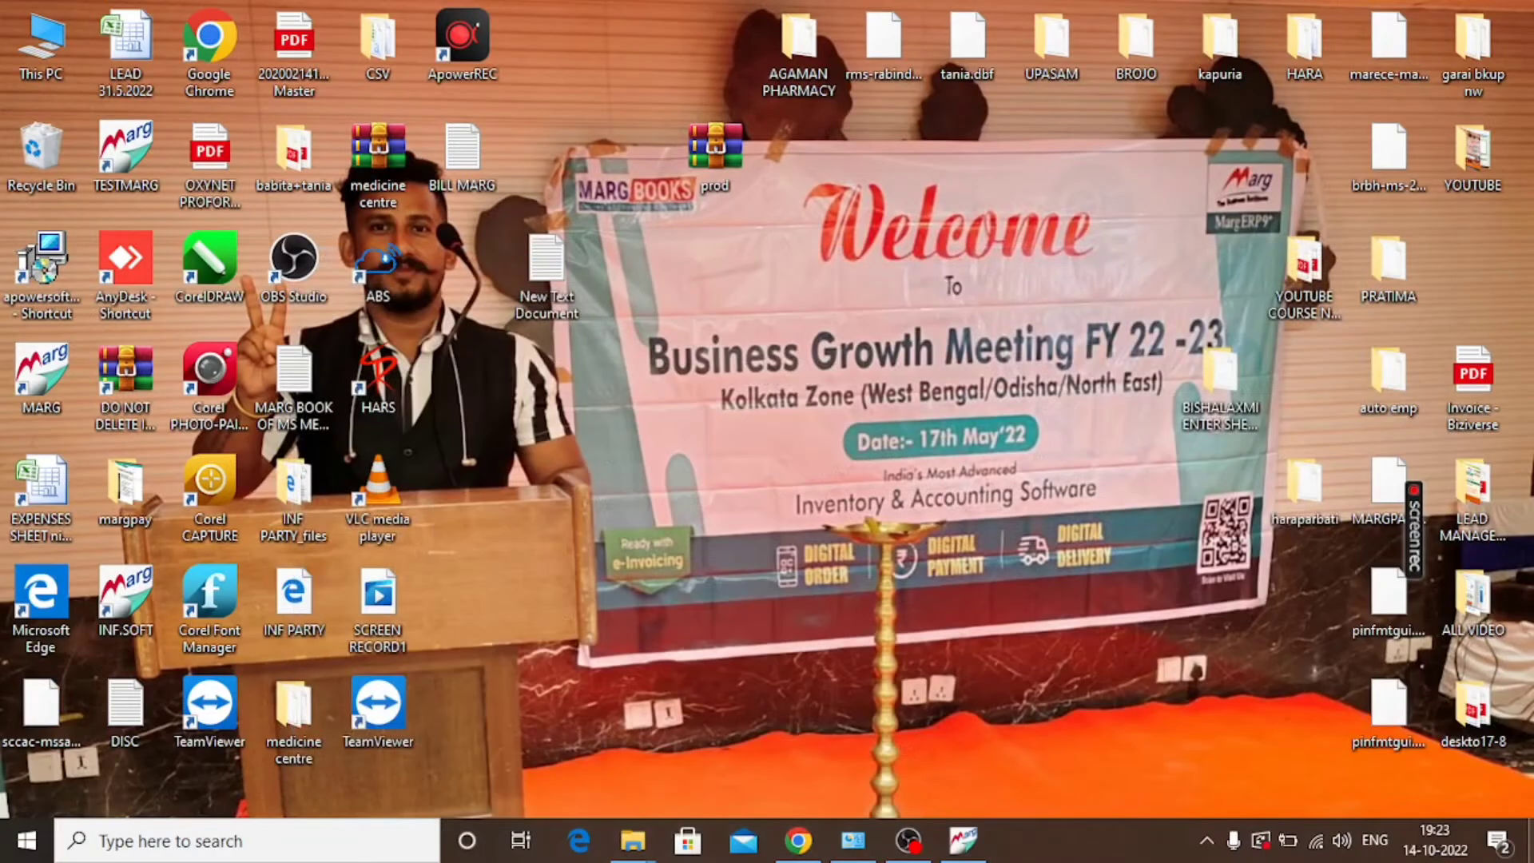
{"action": "left_click", "coordinate": [963, 839]}
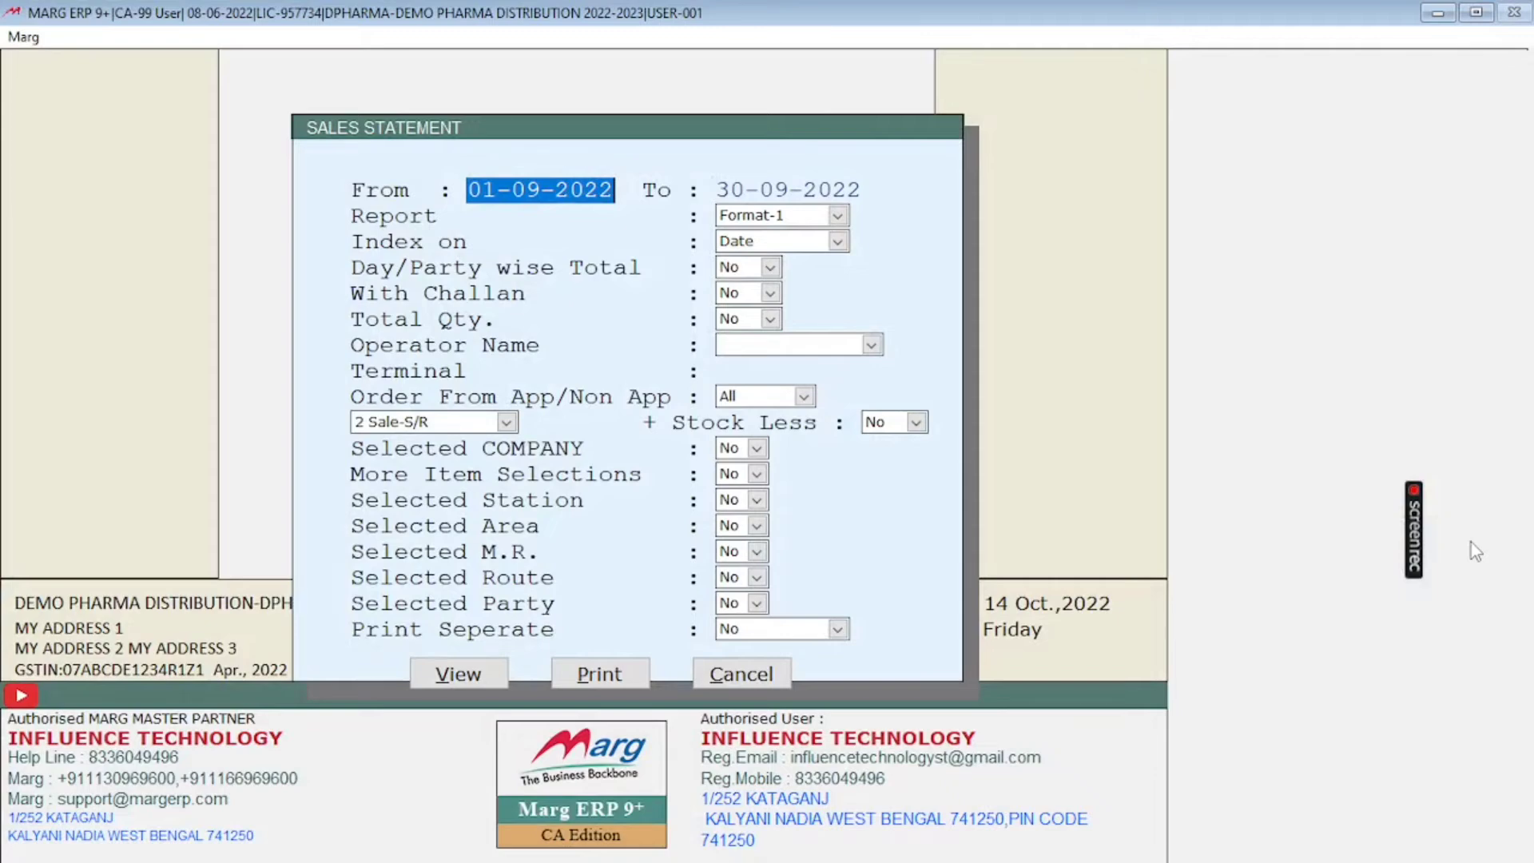
Step: Keep the dates 01-09-2022 to 30-09-2022, set Selected COMPANY to Yes and choose PHIZER LIMITED
{"action": "key", "text": "Return"}
{"action": "key", "text": "Return"}
{"action": "key", "text": "Return"}
{"action": "key", "text": "Return"}
{"action": "key", "text": "Return"}
{"action": "key", "text": "Return"}
{"action": "key", "text": "Return"}
{"action": "key", "text": "Return"}
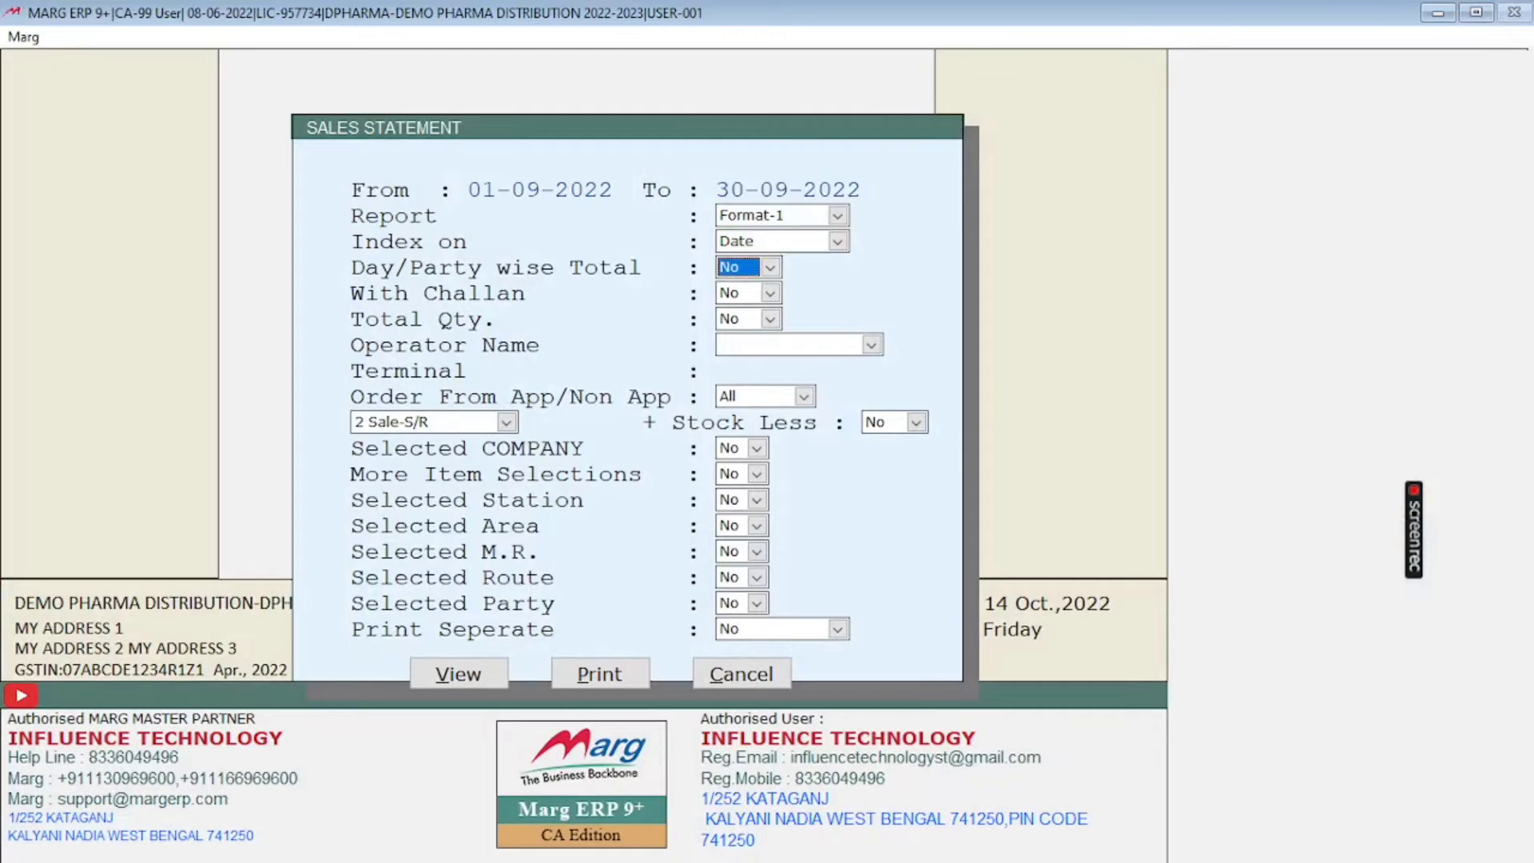
{"action": "key", "text": "Return"}
{"action": "key", "text": "Return"}
{"action": "key", "text": "Return"}
{"action": "key", "text": "Return"}
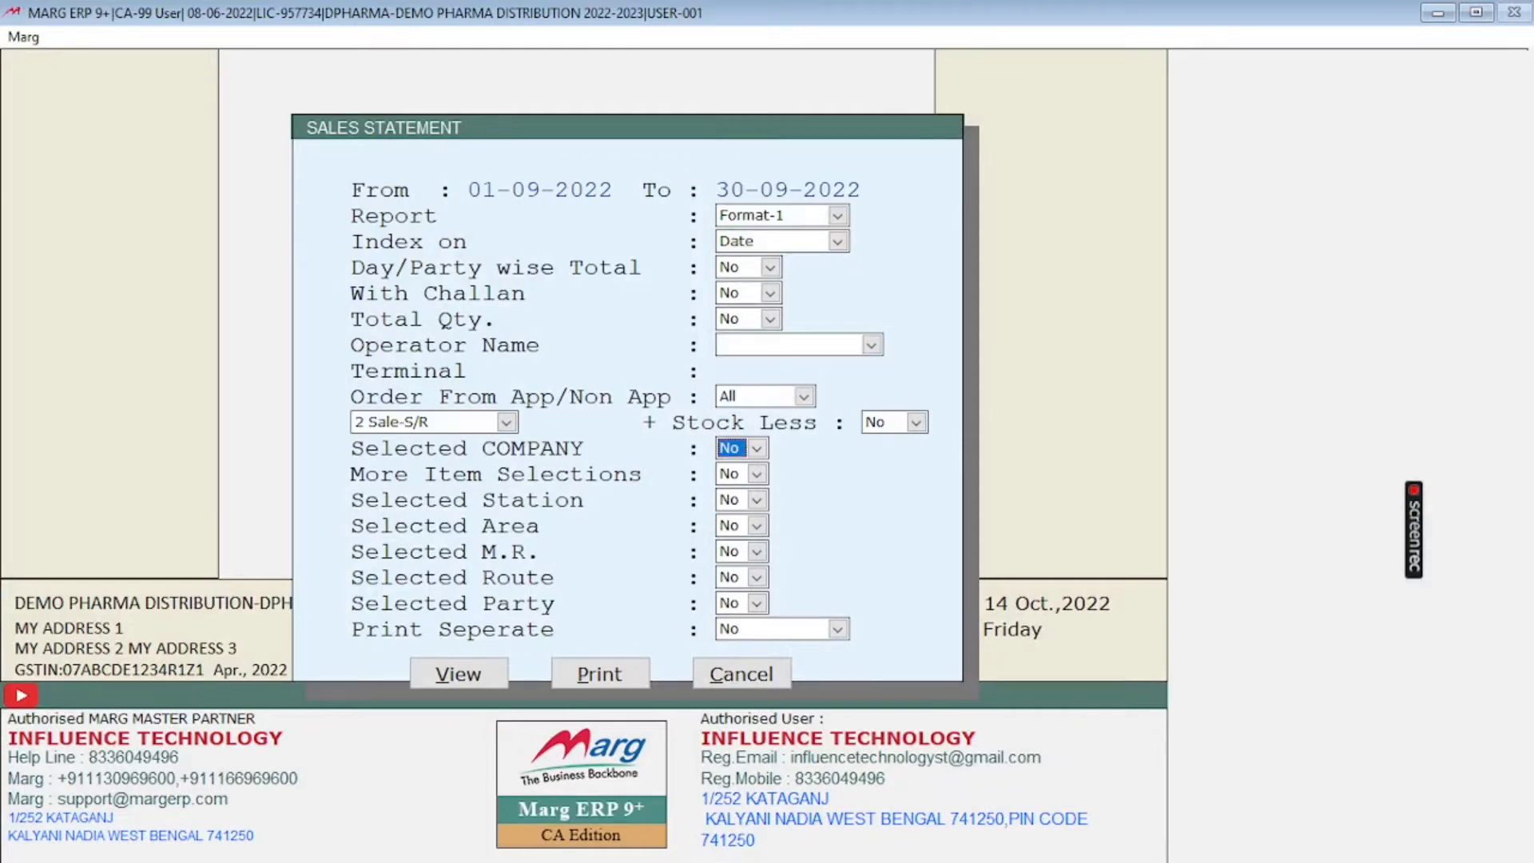
{"action": "key", "text": "y"}
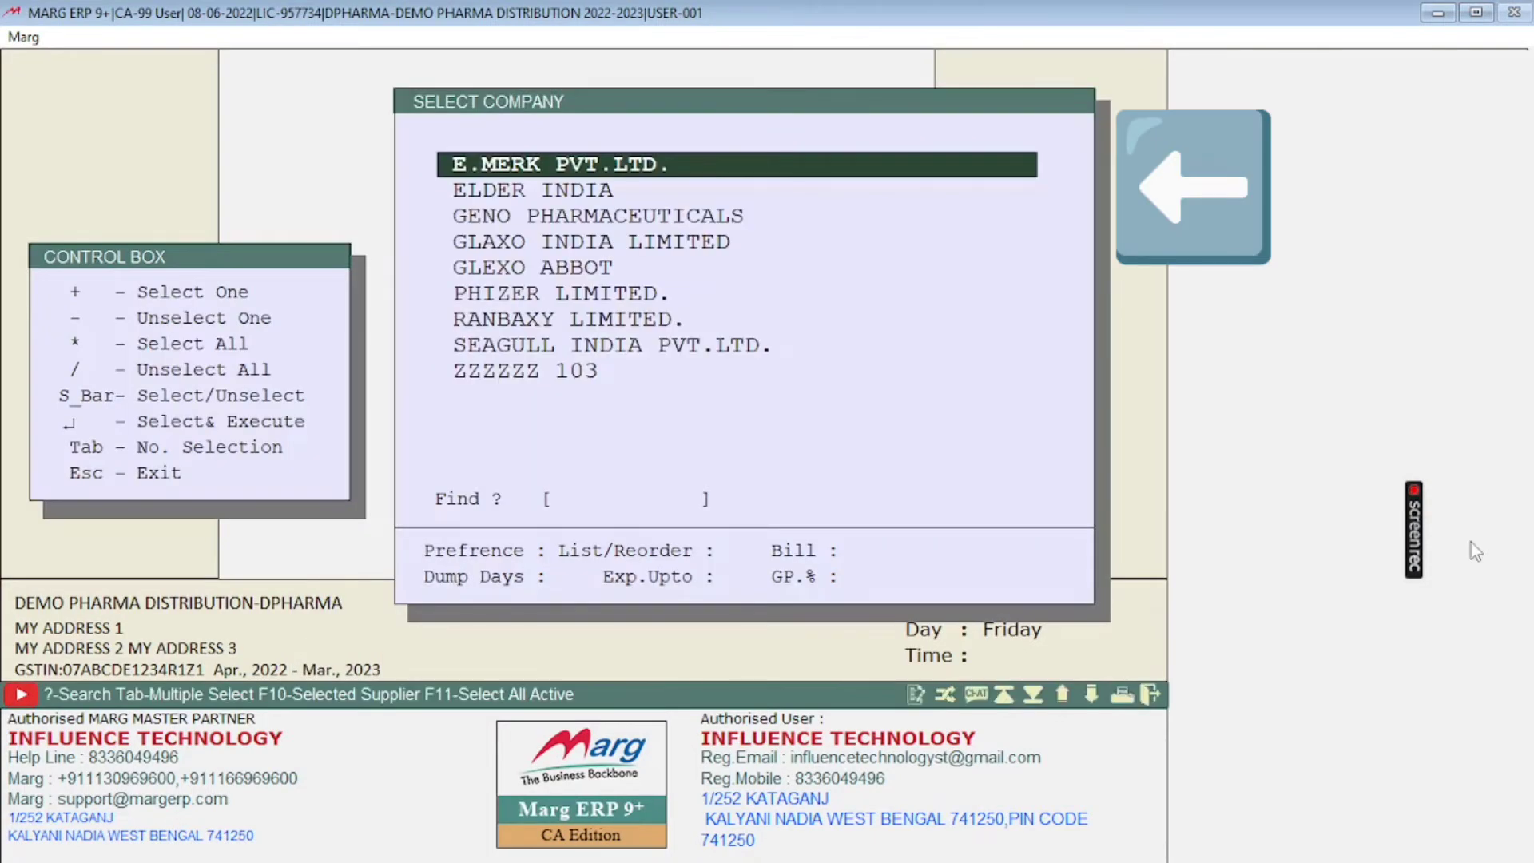
{"action": "key", "text": "Down"}
{"action": "key", "text": "Down"}
{"action": "key", "text": "Down"}
{"action": "key", "text": "Down"}
{"action": "key", "text": "Down"}
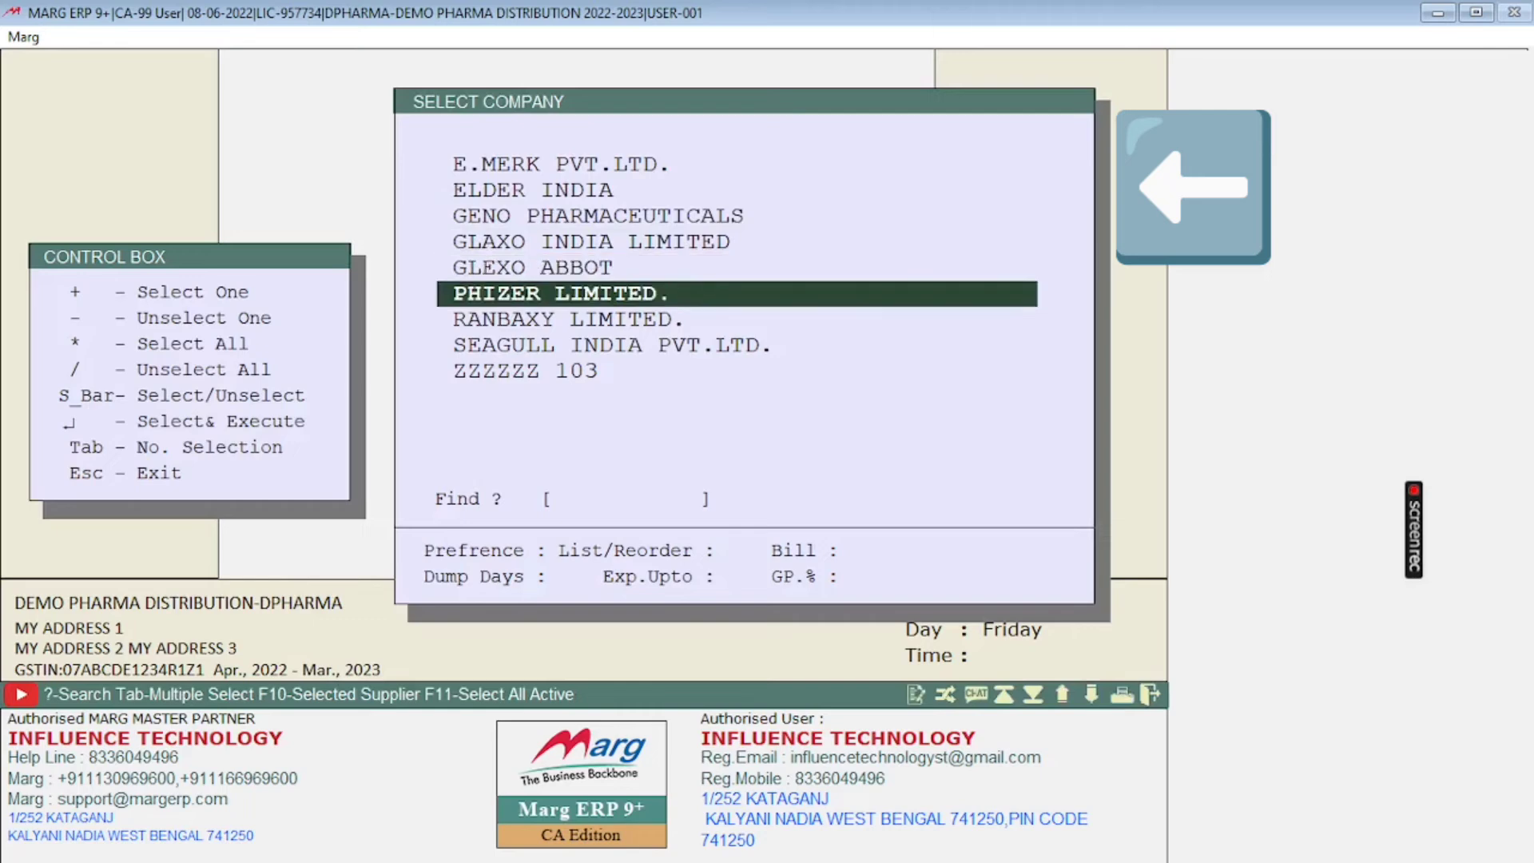
{"action": "key", "text": "Return"}
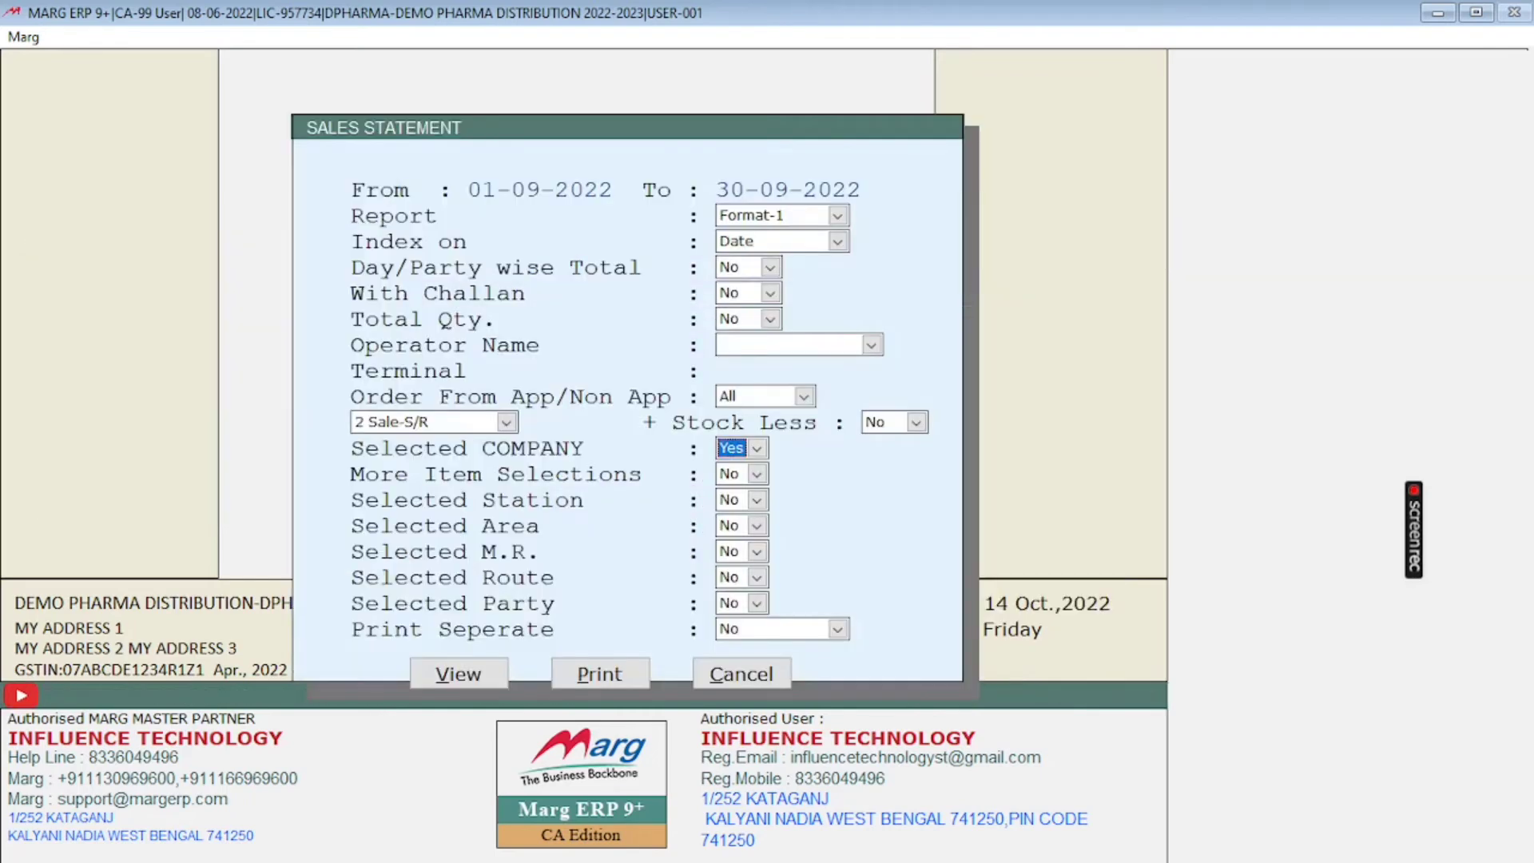
Step: Keep all other filters, including Selected M.R., at No and view the sales statement on screen
{"action": "key", "text": "Return"}
{"action": "key", "text": "Return"}
{"action": "key", "text": "Return"}
{"action": "key", "text": "Return"}
{"action": "key", "text": "Return"}
{"action": "key", "text": "Return"}
{"action": "key", "text": "Return"}
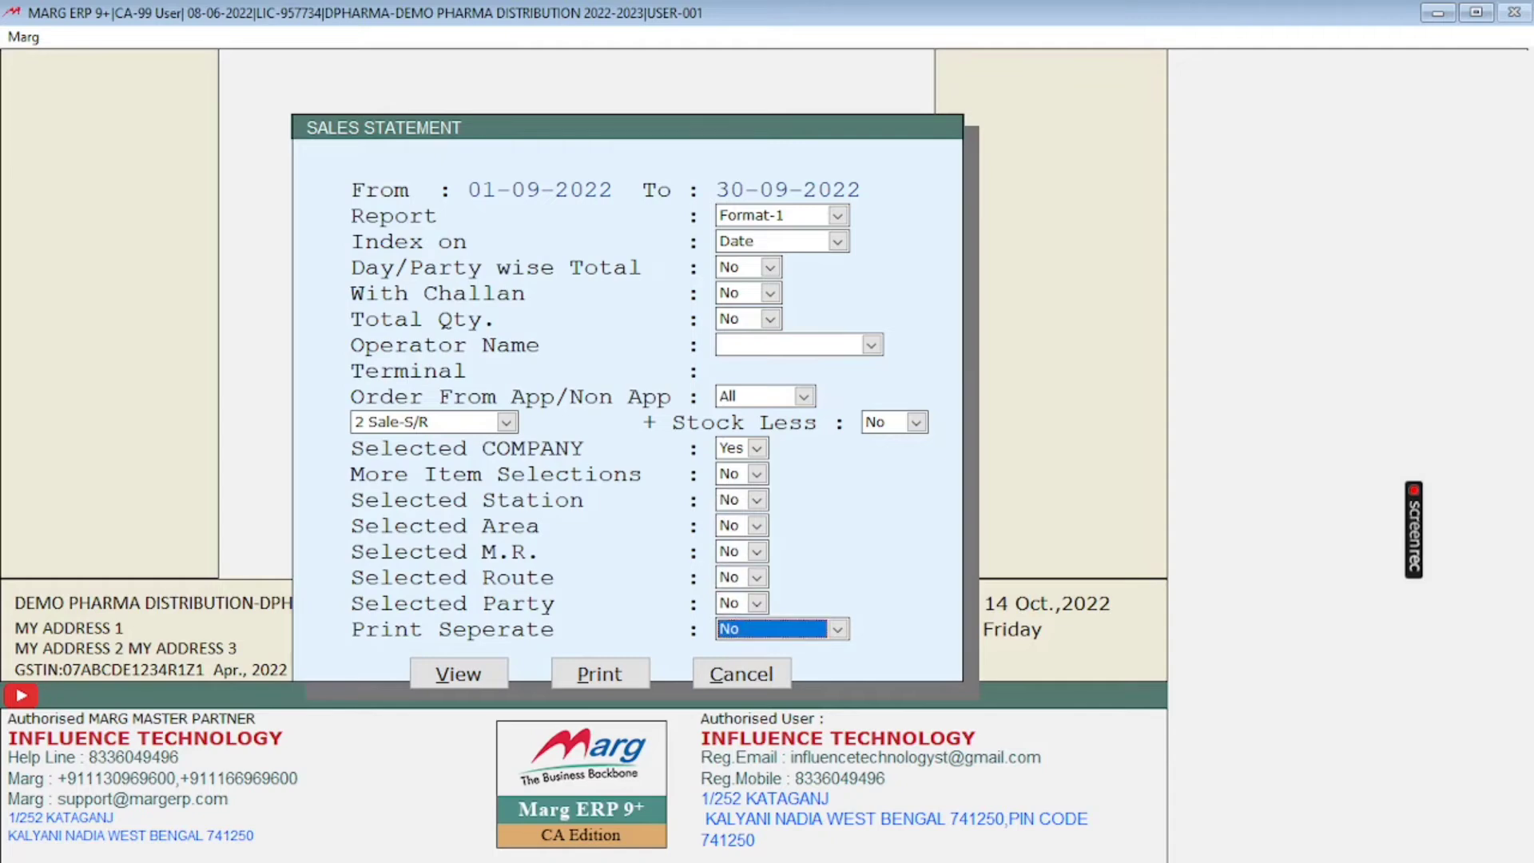
{"action": "key", "text": "Return"}
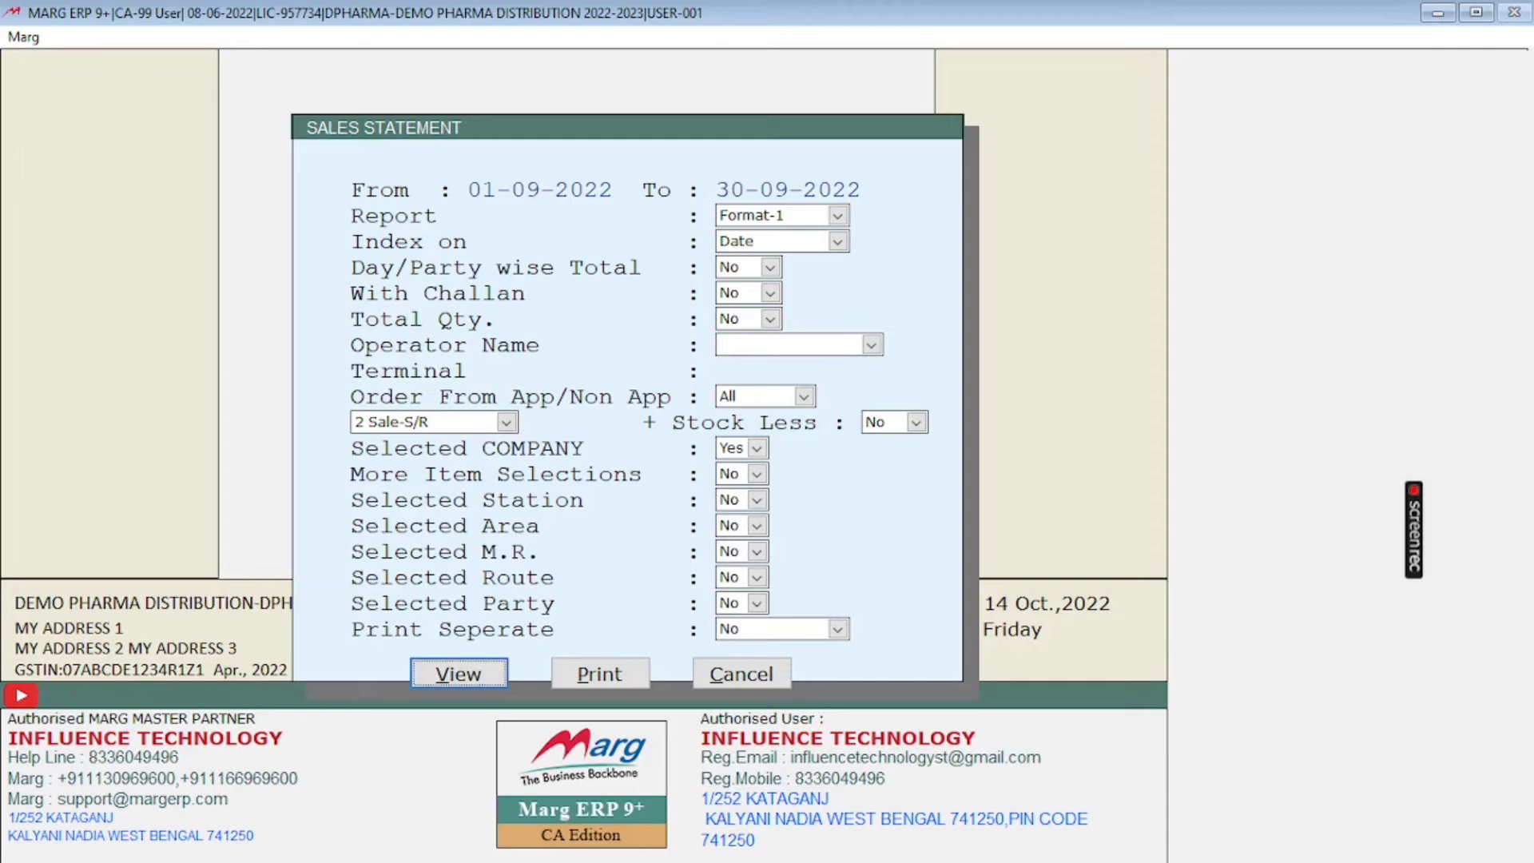
{"action": "key", "text": "Tab"}
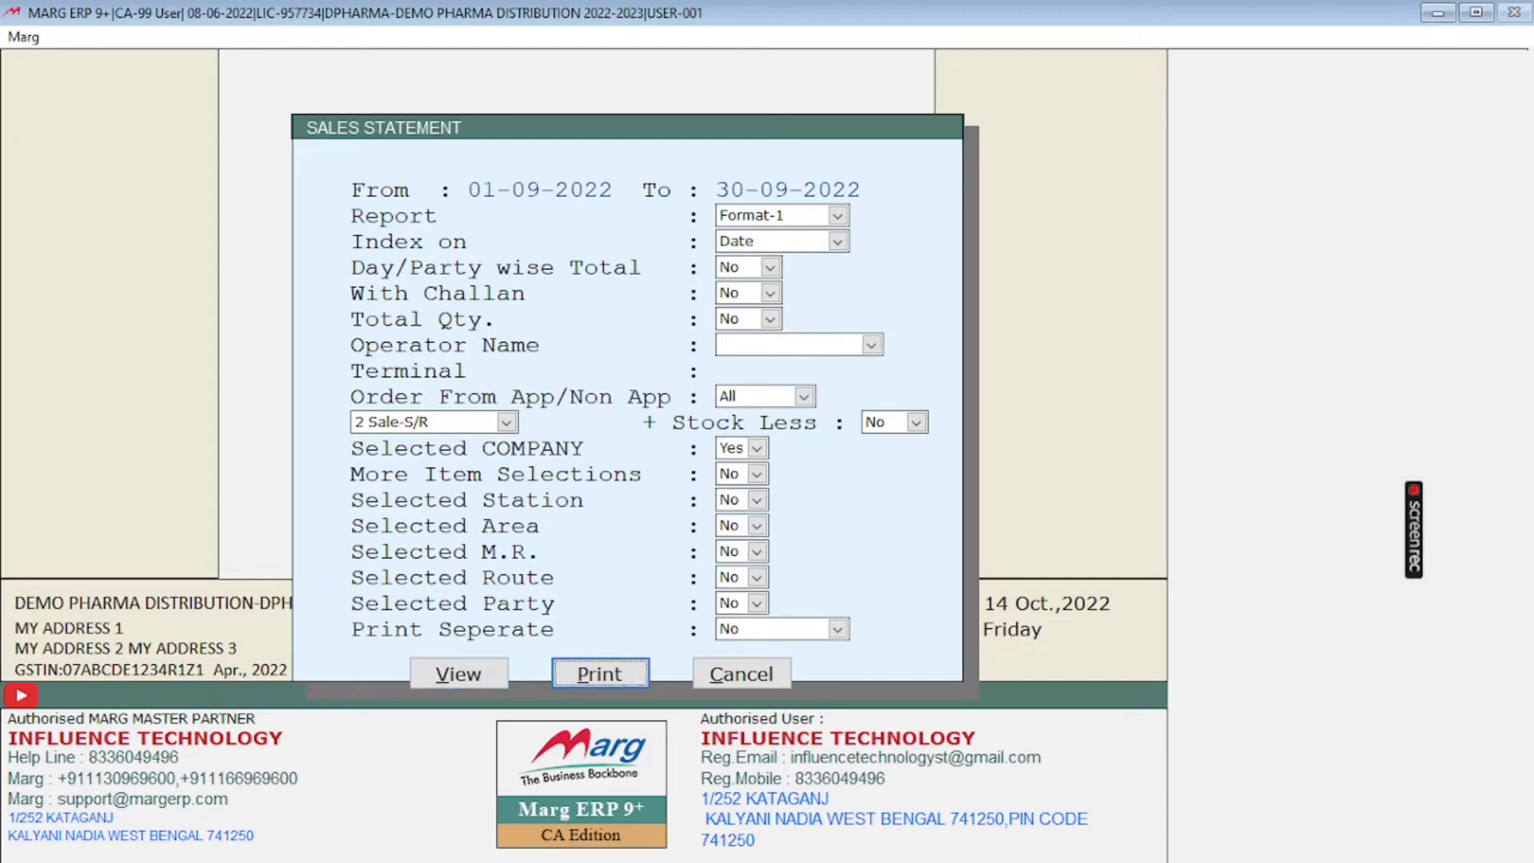
{"action": "key", "text": "shift+Tab"}
{"action": "key", "text": "Return"}
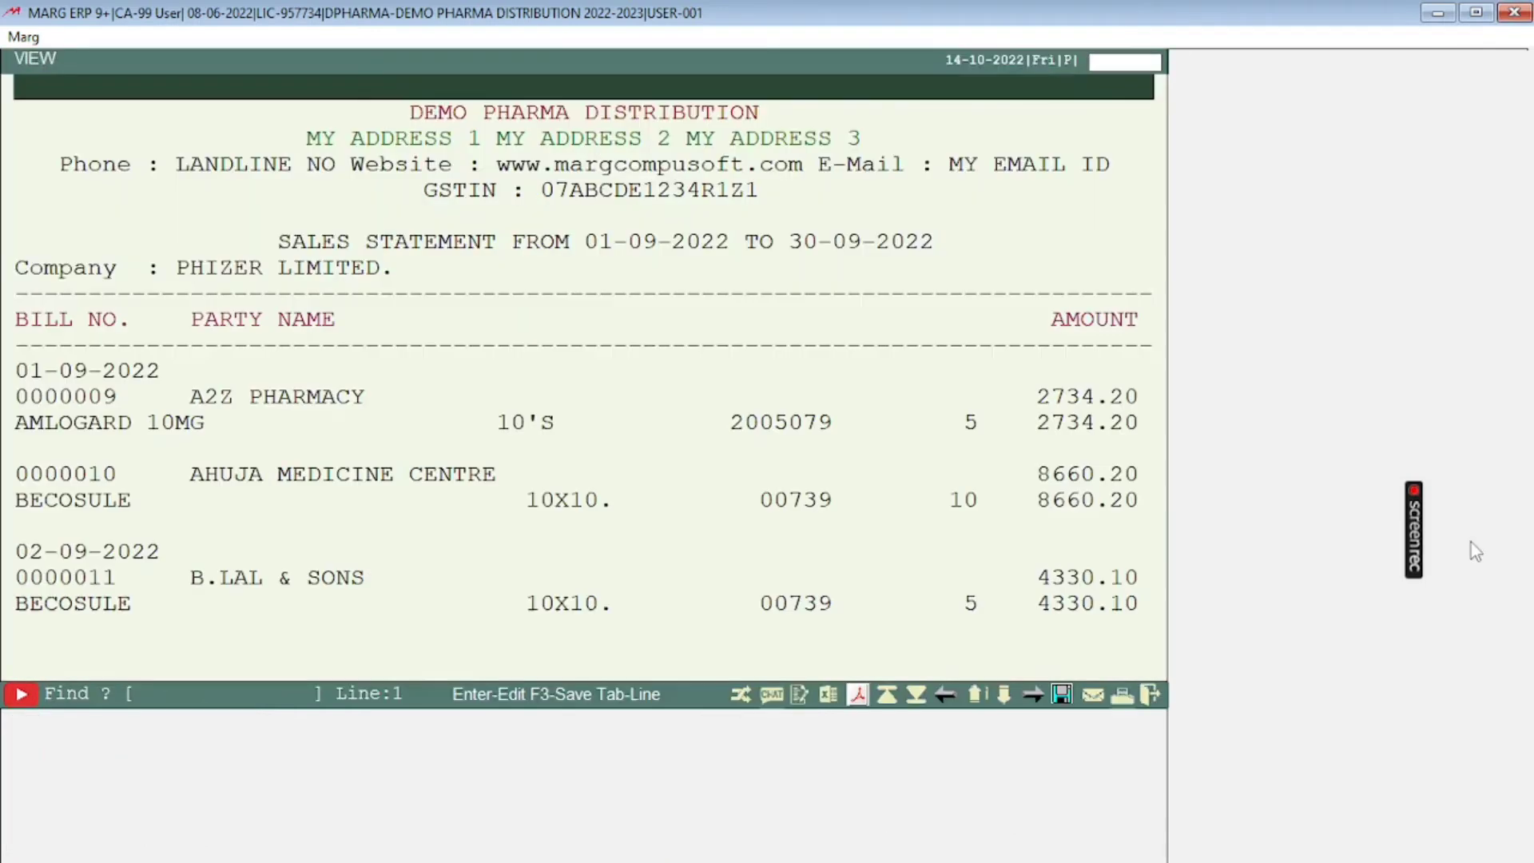
Step: Examine the first bill in the statement with its date, party and item rows
{"action": "key", "text": "Down"}
{"action": "key", "text": "Down"}
{"action": "key", "text": "Down"}
{"action": "key", "text": "Down"}
{"action": "key", "text": "Down"}
{"action": "key", "text": "Down"}
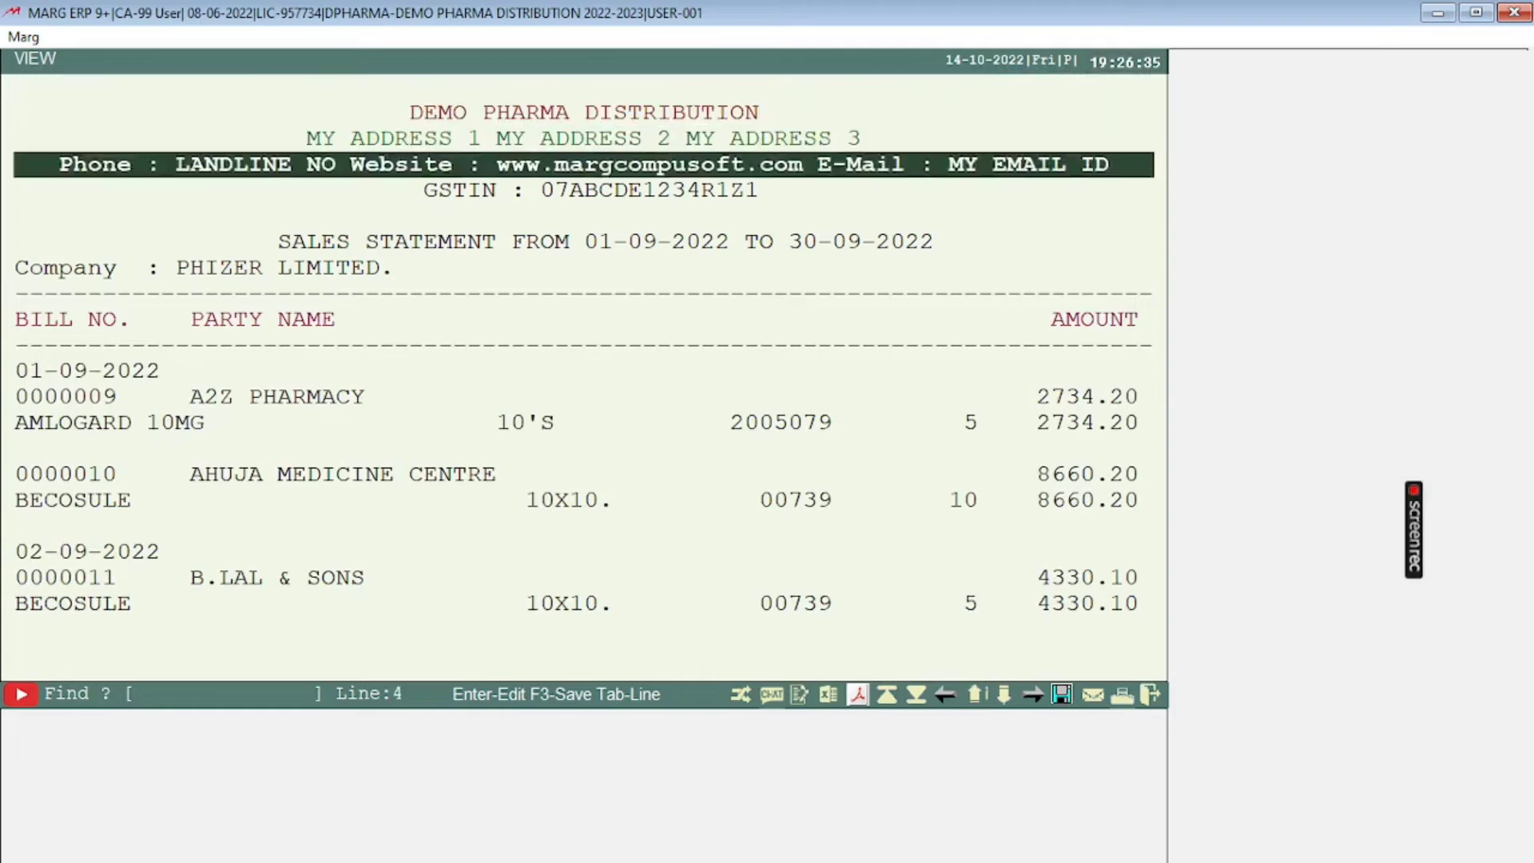
{"action": "key", "text": "Down"}
{"action": "key", "text": "Down"}
{"action": "key", "text": "Down"}
{"action": "key", "text": "Down"}
{"action": "key", "text": "Down"}
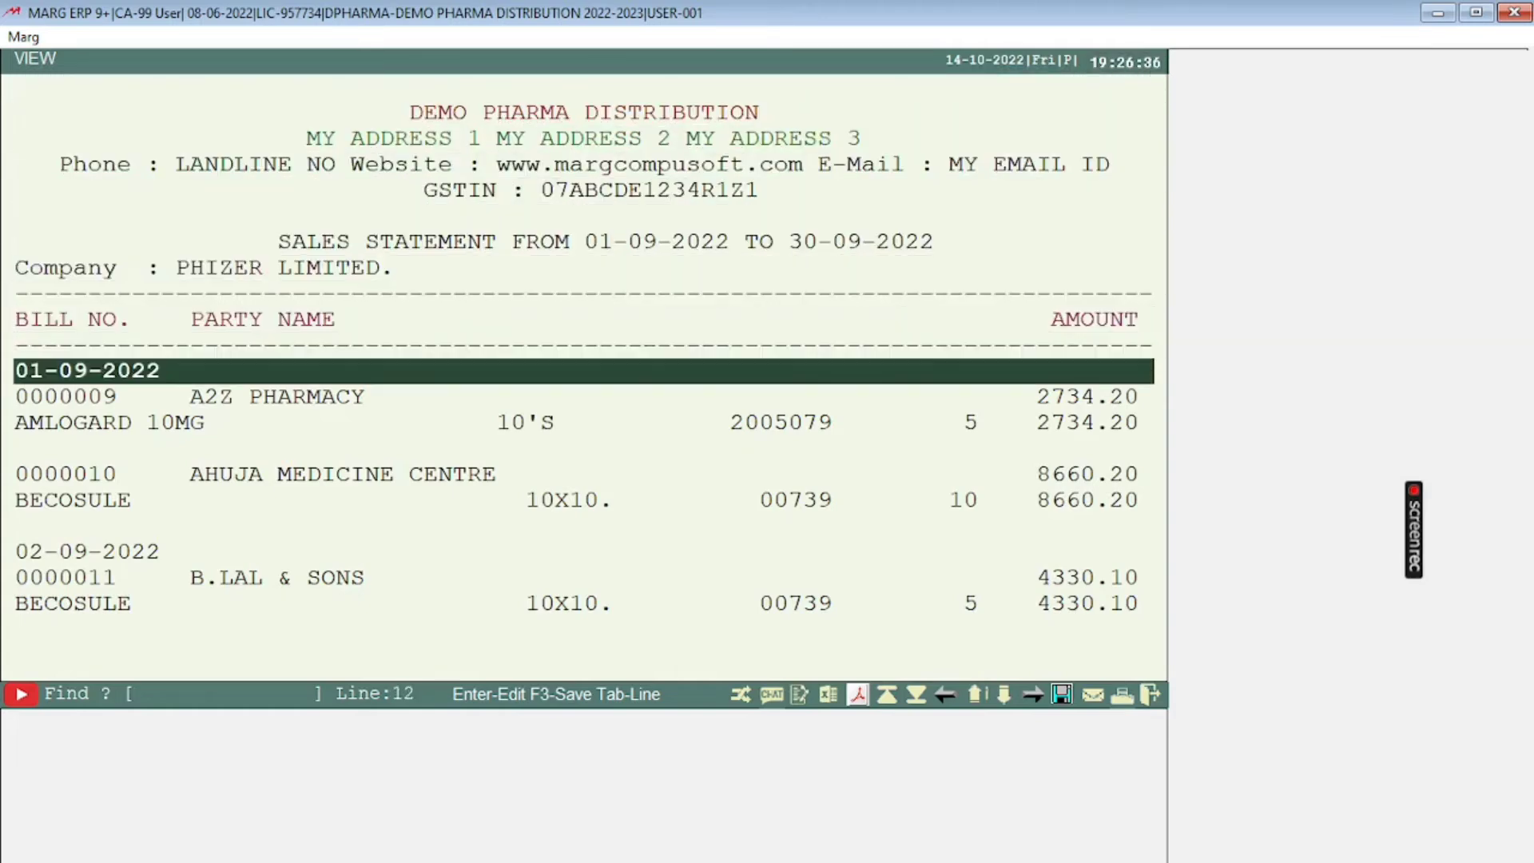
{"action": "key", "text": "Down"}
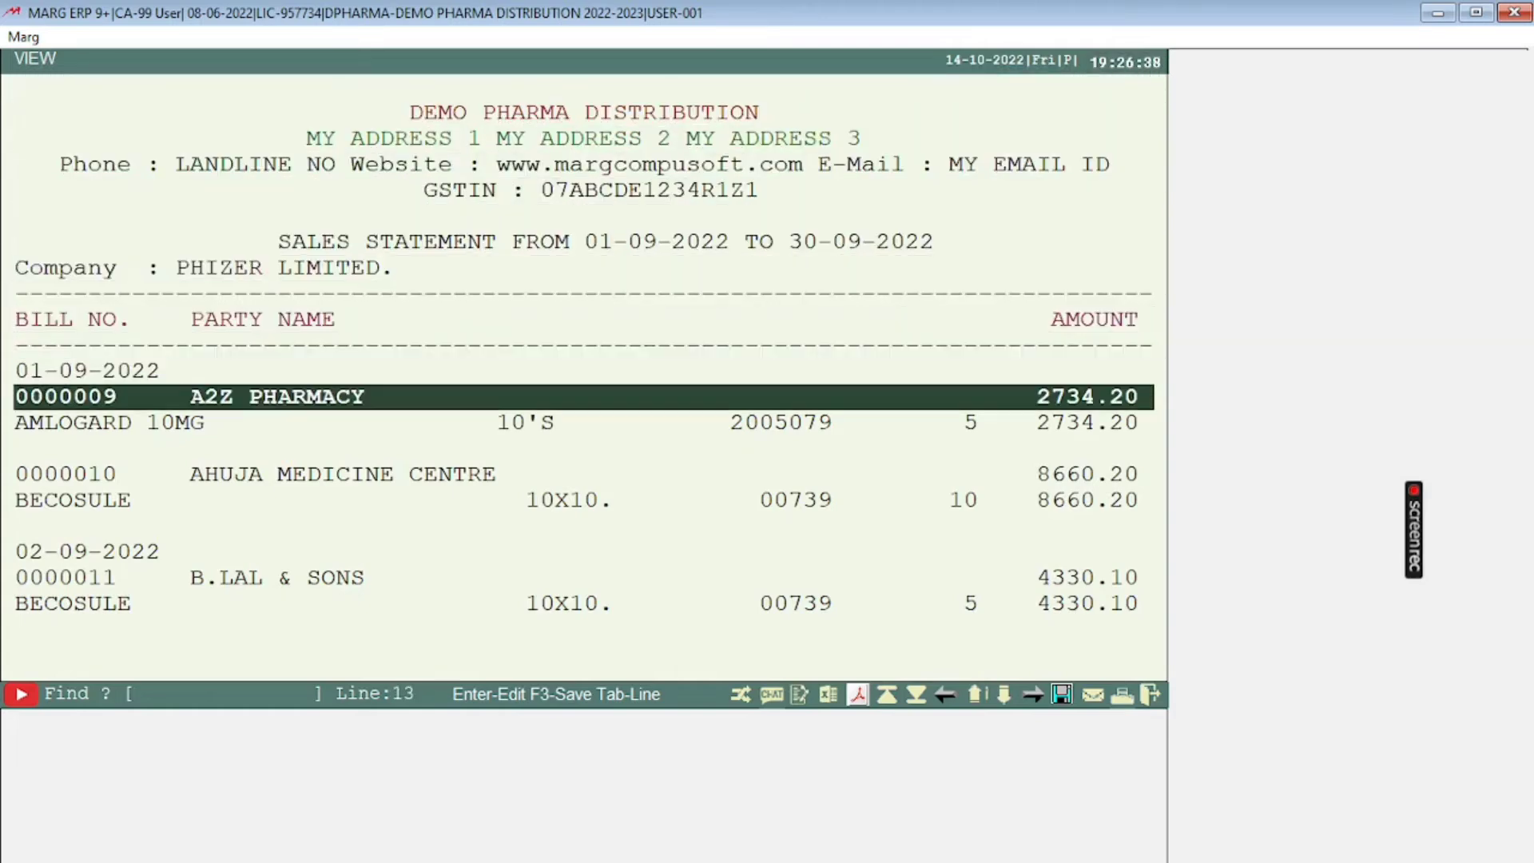
{"action": "key", "text": "Down"}
Step: Examine the discount, net amount, tax payable and DR/CR columns of the statement and close it
{"action": "key", "text": "Right"}
{"action": "key", "text": "Right"}
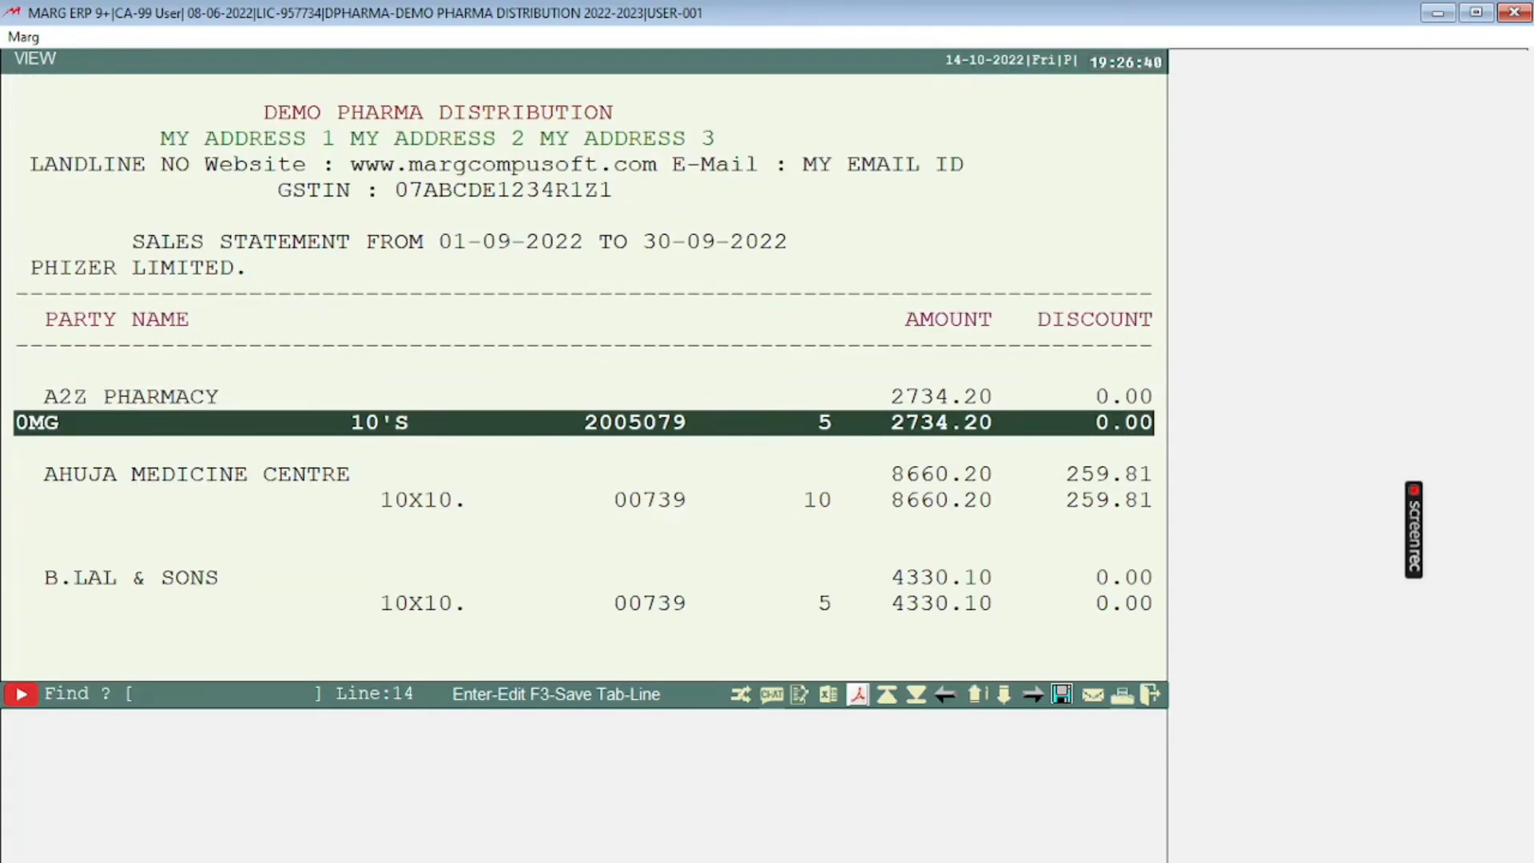
{"action": "key", "text": "Right"}
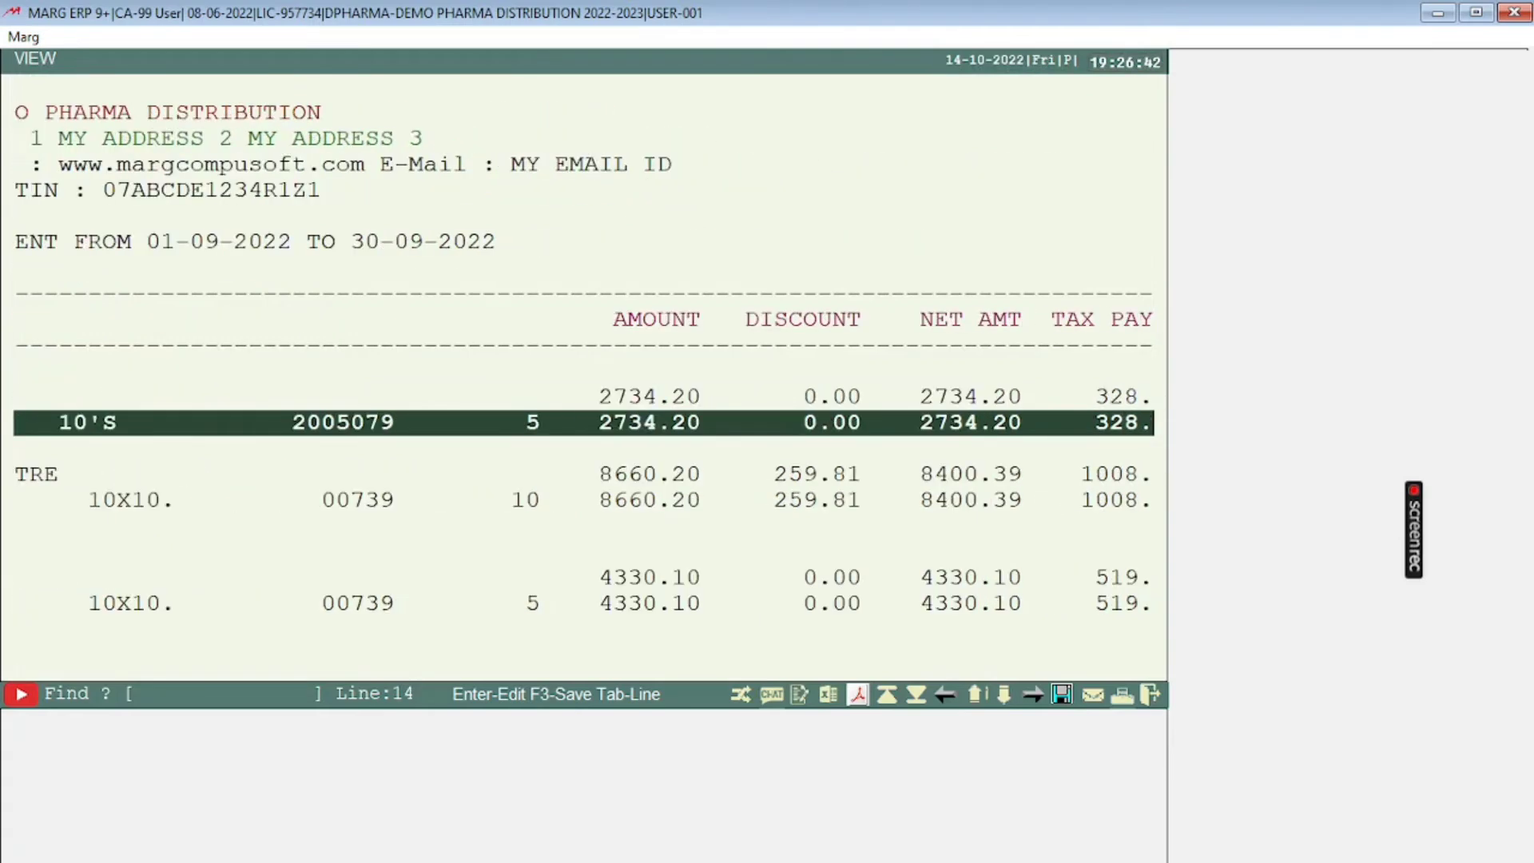
{"action": "key", "text": "Right"}
{"action": "key", "text": "Right"}
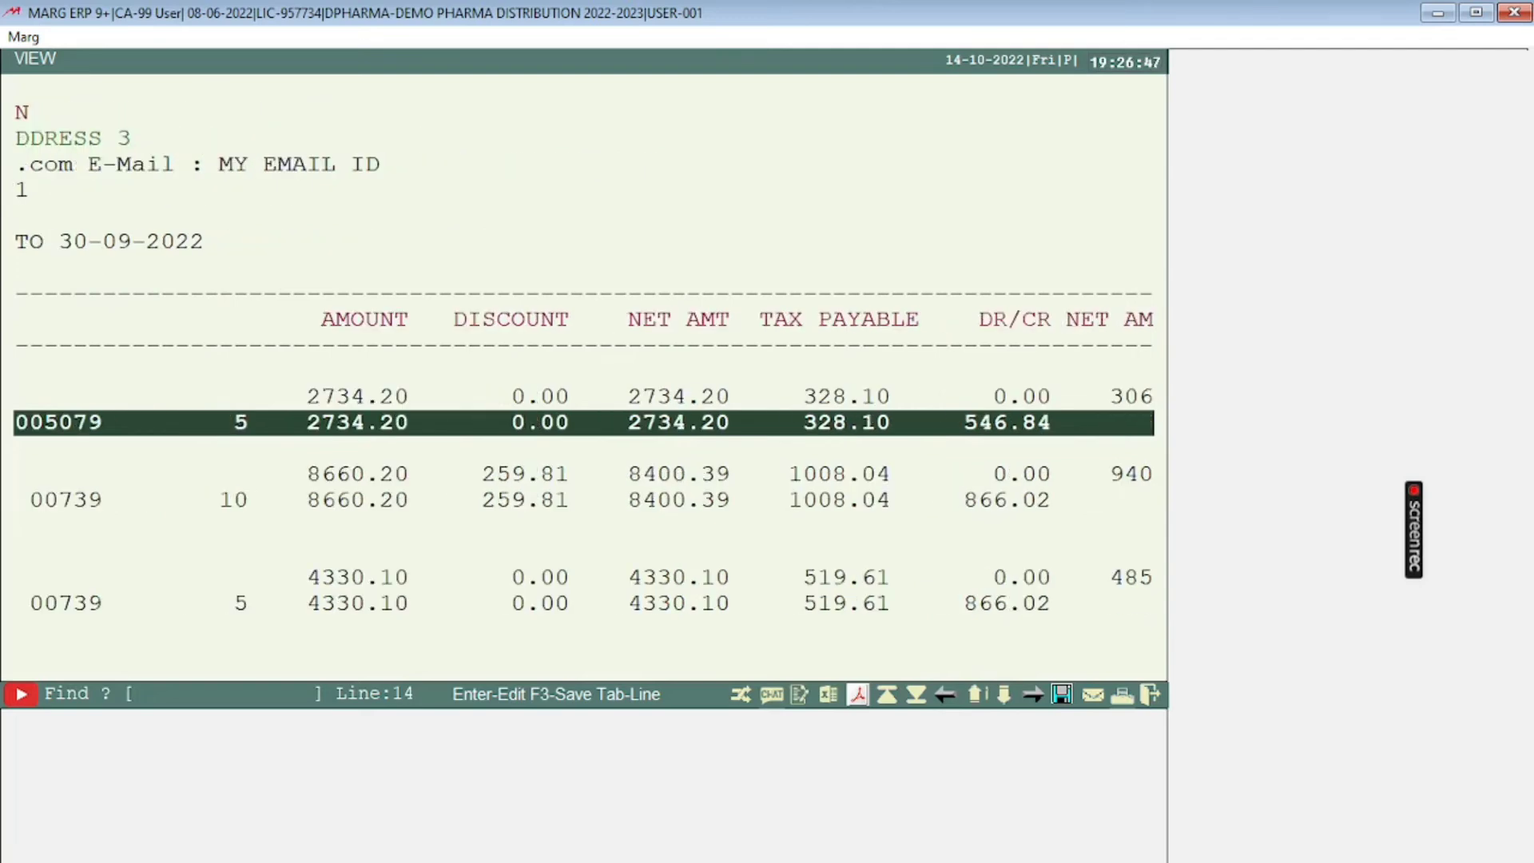
{"action": "key", "text": "Right"}
{"action": "key", "text": "Left"}
{"action": "key", "text": "Left"}
{"action": "key", "text": "Left"}
{"action": "key", "text": "Left"}
{"action": "key", "text": "Left"}
{"action": "key", "text": "Left"}
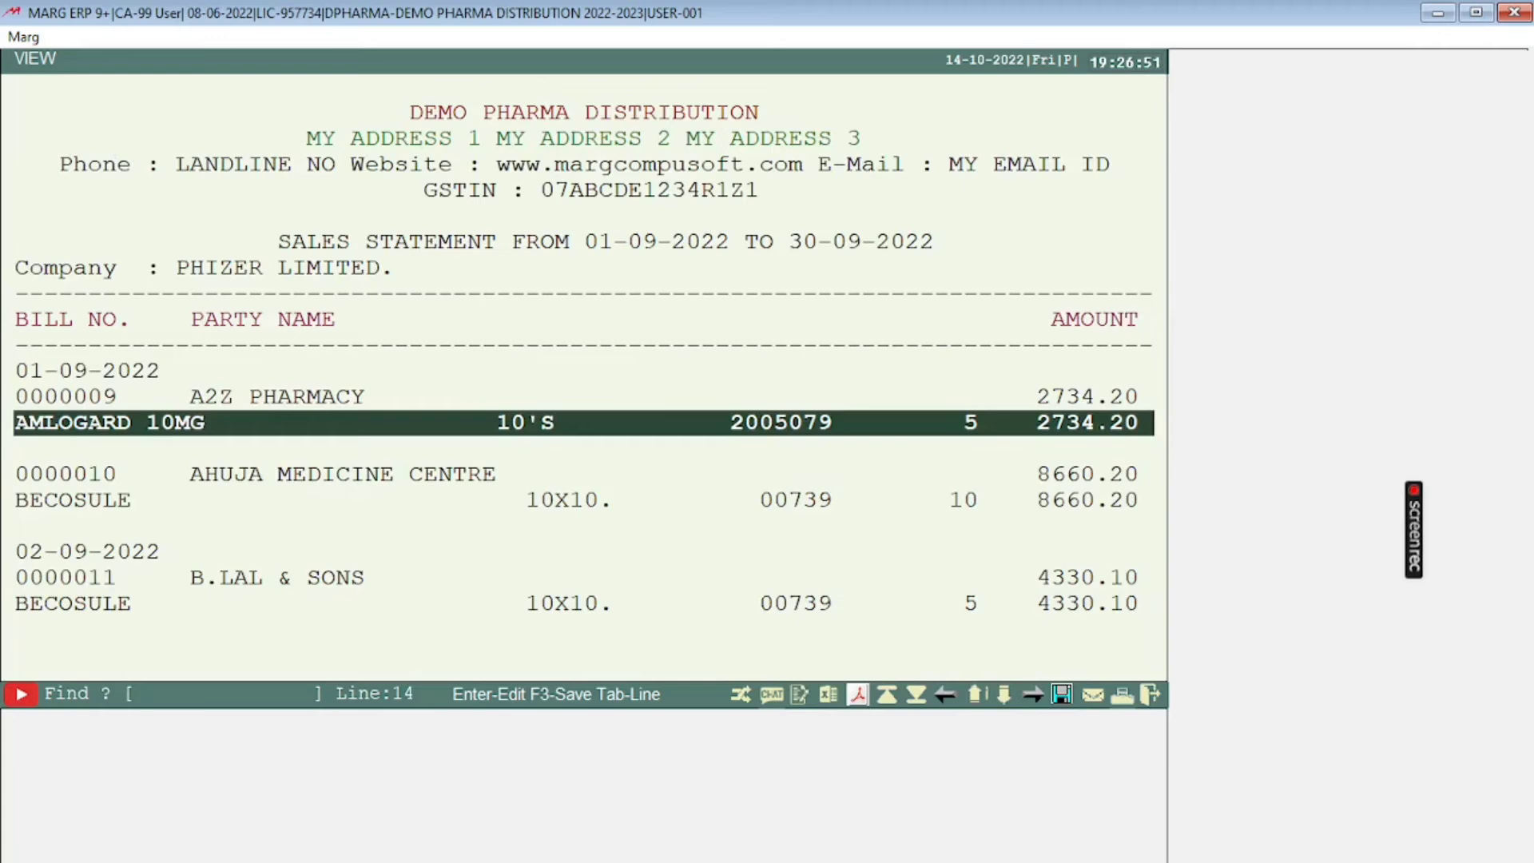
{"action": "key", "text": "Down"}
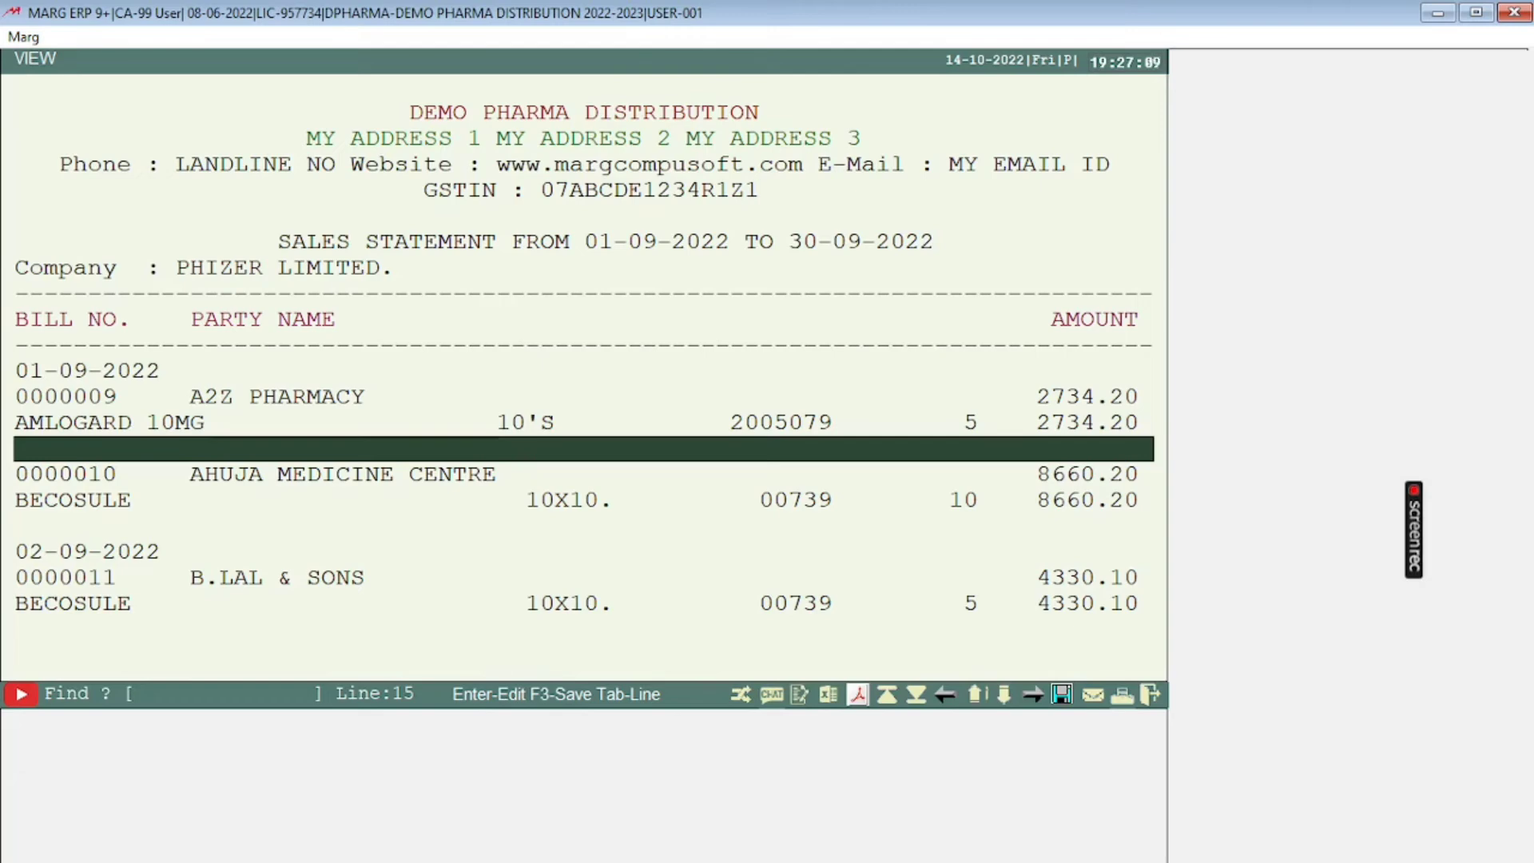
{"action": "key", "text": "Escape"}
{"action": "key", "text": "Escape"}
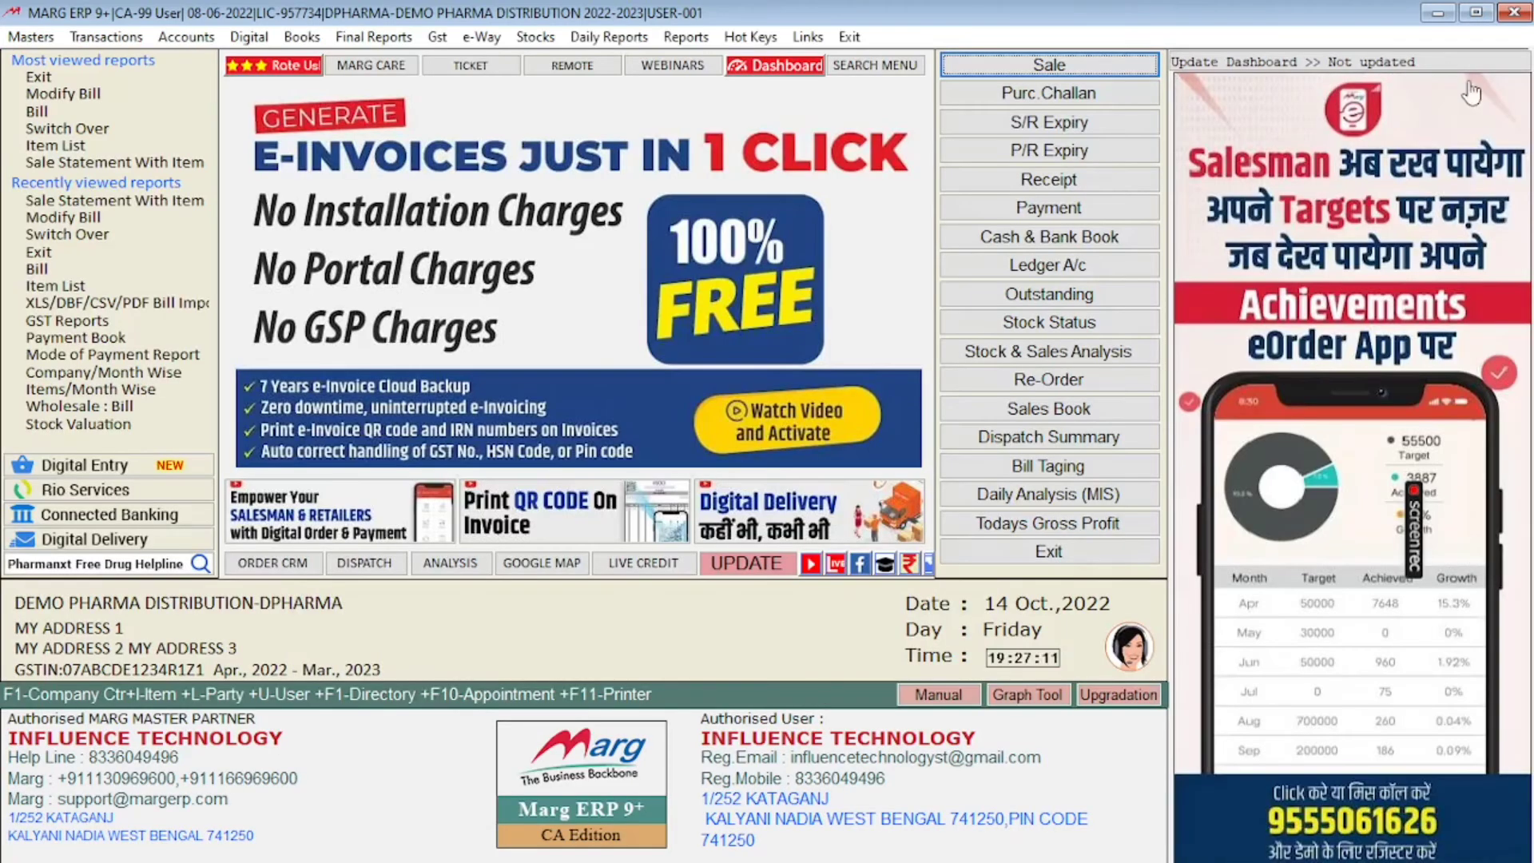
Step: Reopen the Sale Statement With Item report for 01-09-2022 to 30-09-2022, keeping Format-1 indexed on Date
{"action": "left_click", "coordinate": [685, 39]}
{"action": "mouse_move", "coordinate": [689, 57]}
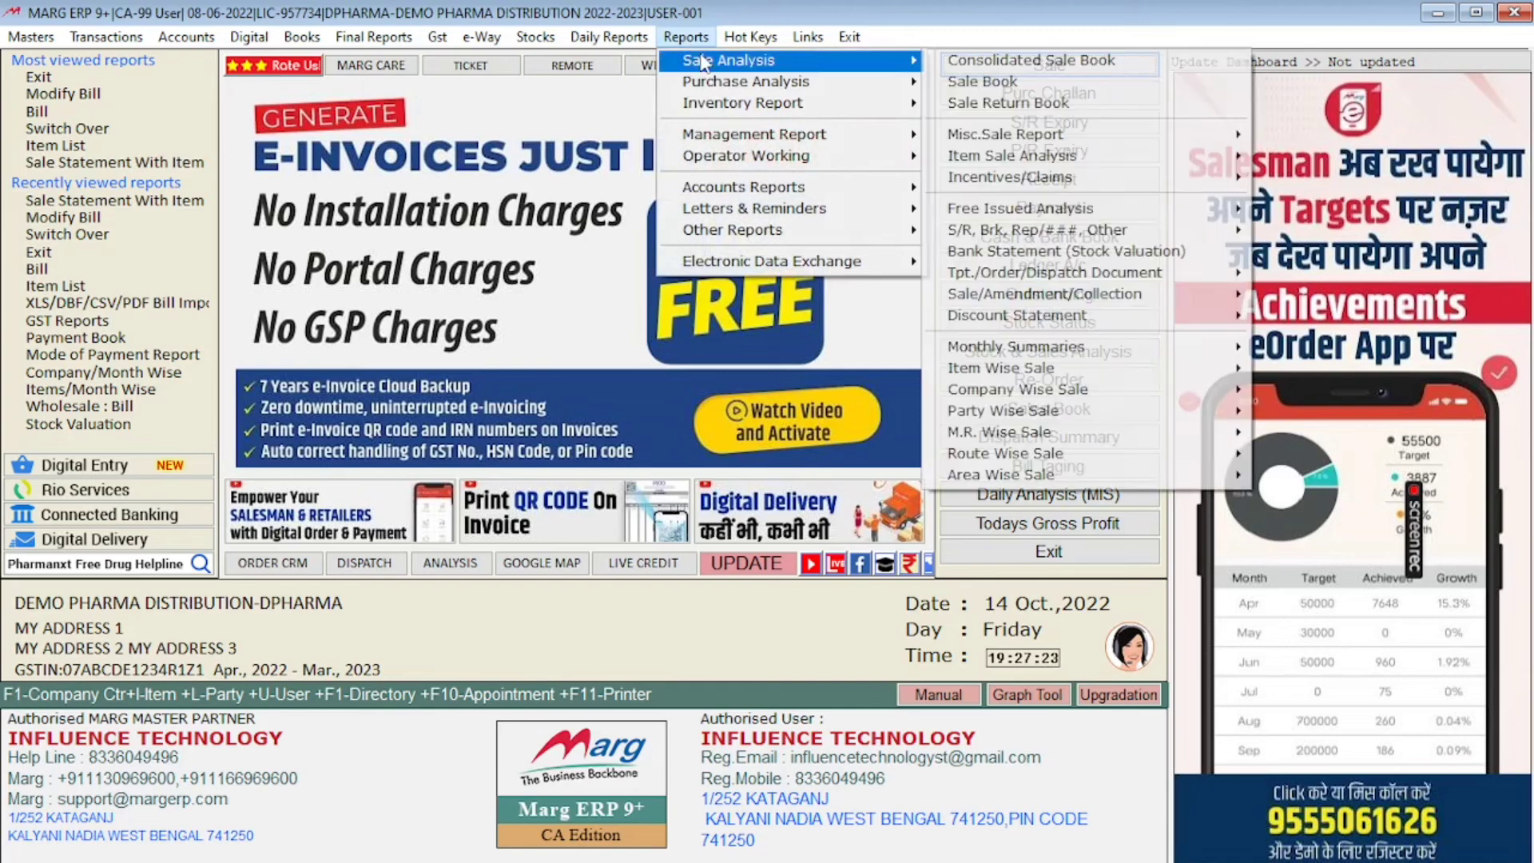
{"action": "mouse_move", "coordinate": [1128, 141]}
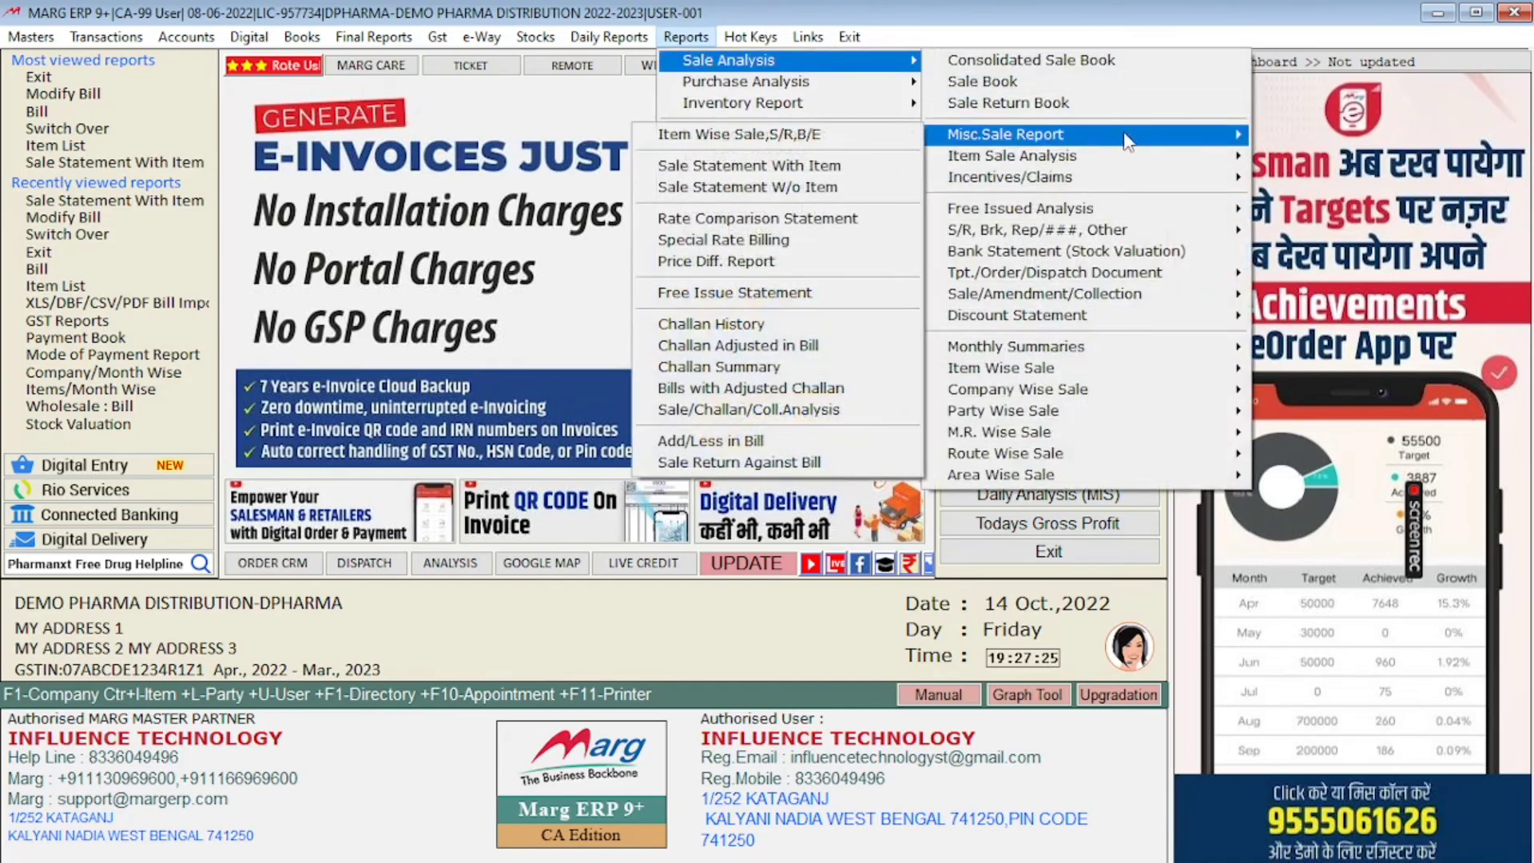
{"action": "left_click", "coordinate": [743, 170]}
{"action": "key", "text": "Return"}
{"action": "key", "text": "Return"}
{"action": "key", "text": "Return"}
{"action": "key", "text": "Return"}
{"action": "key", "text": "Return"}
{"action": "key", "text": "Return"}
{"action": "key", "text": "Return"}
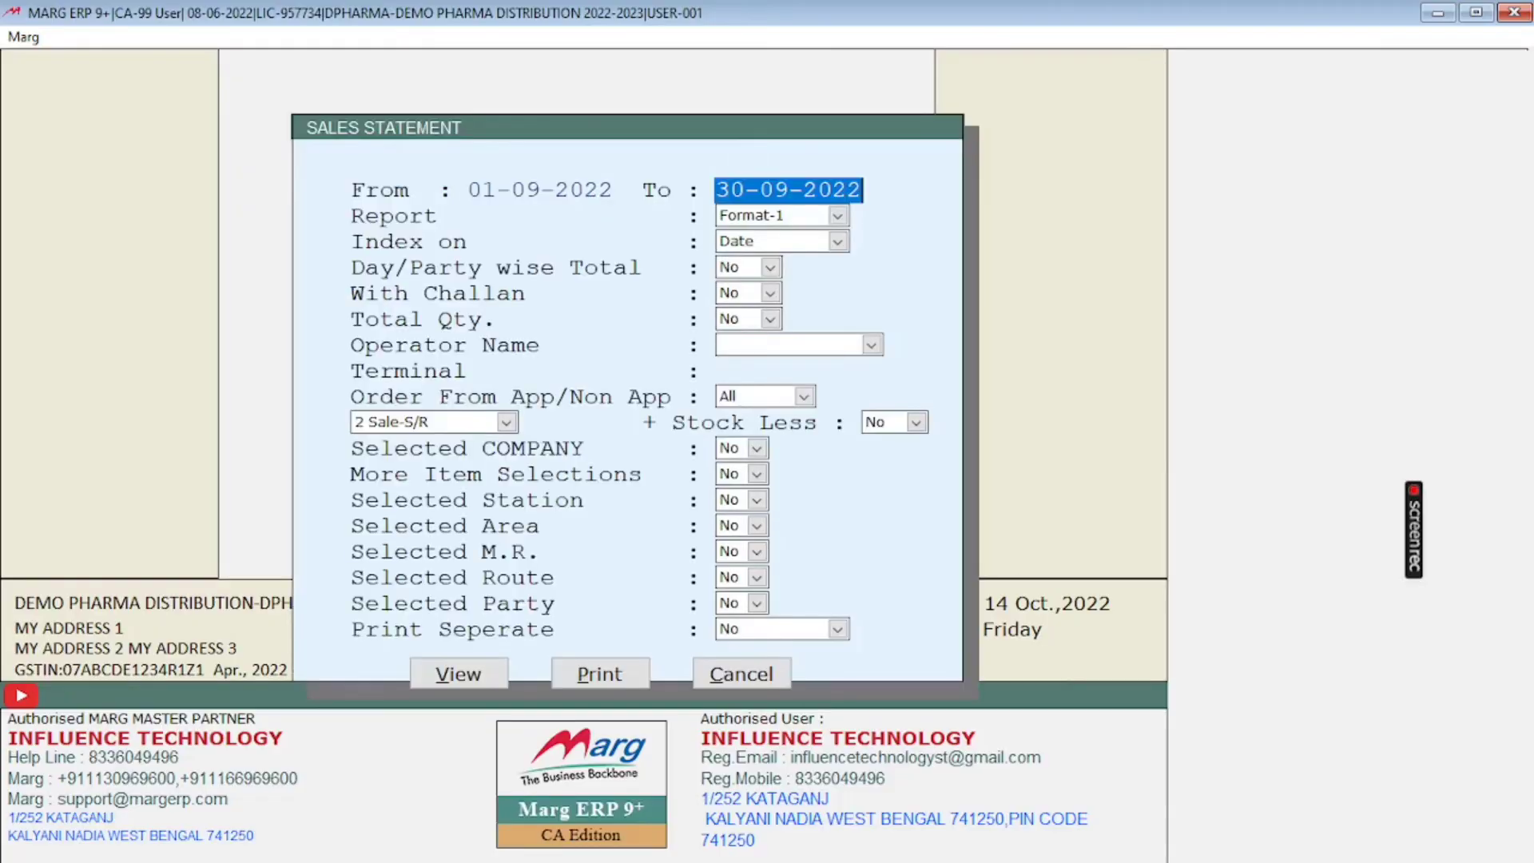
{"action": "key", "text": "Return"}
{"action": "key", "text": "Return"}
{"action": "key", "text": "Return"}
{"action": "key", "text": "Return"}
{"action": "key", "text": "Return"}
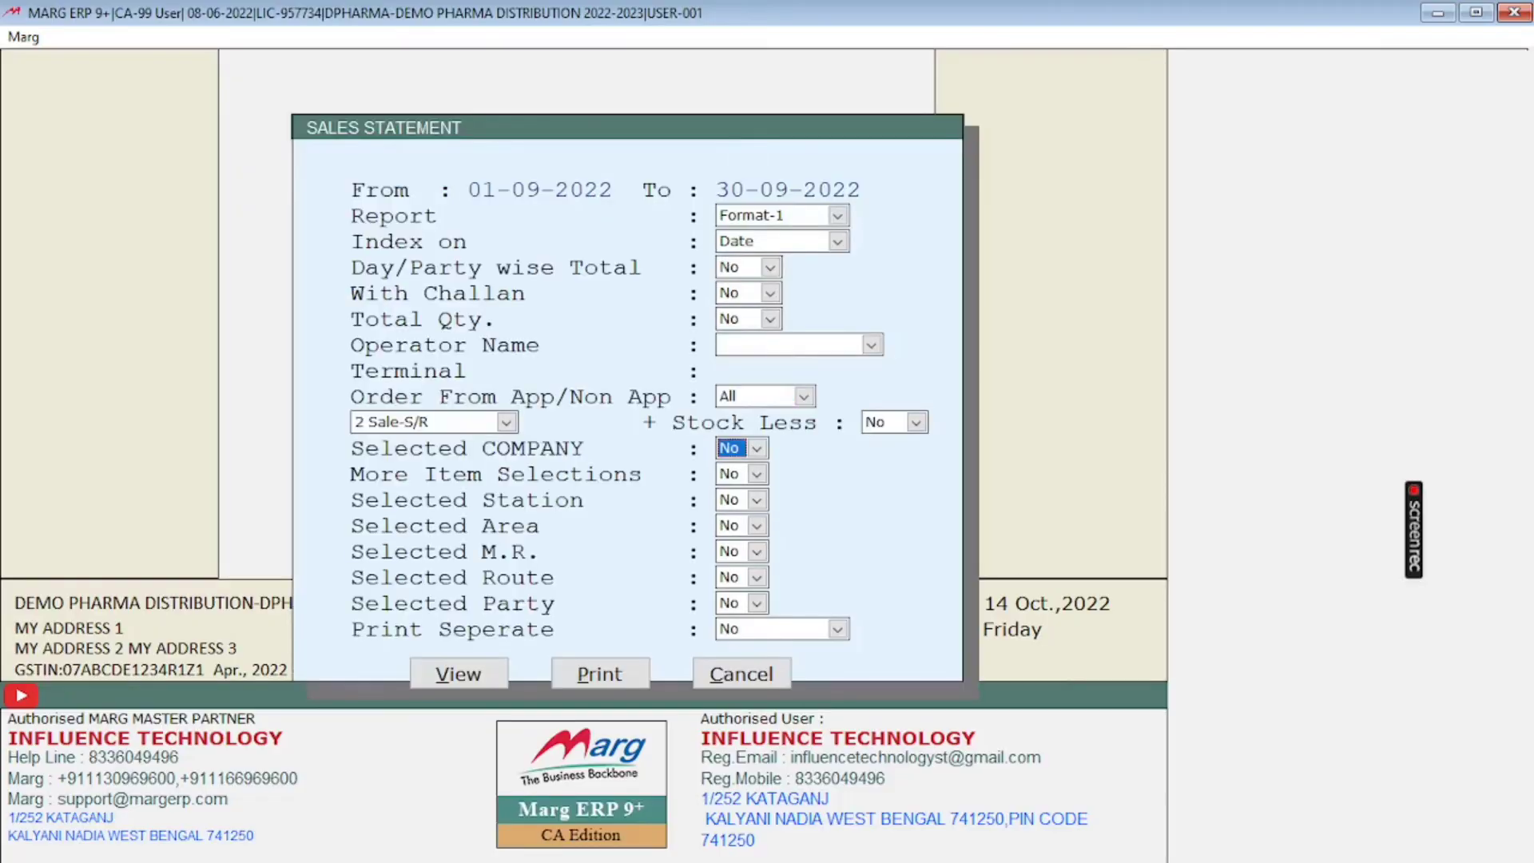
Step: Set Selected COMPANY to Yes for PHIZER LIMITED. and keep the item, station, area, M.R. and route filters at No
{"action": "key", "text": "y"}
{"action": "key", "text": "Return"}
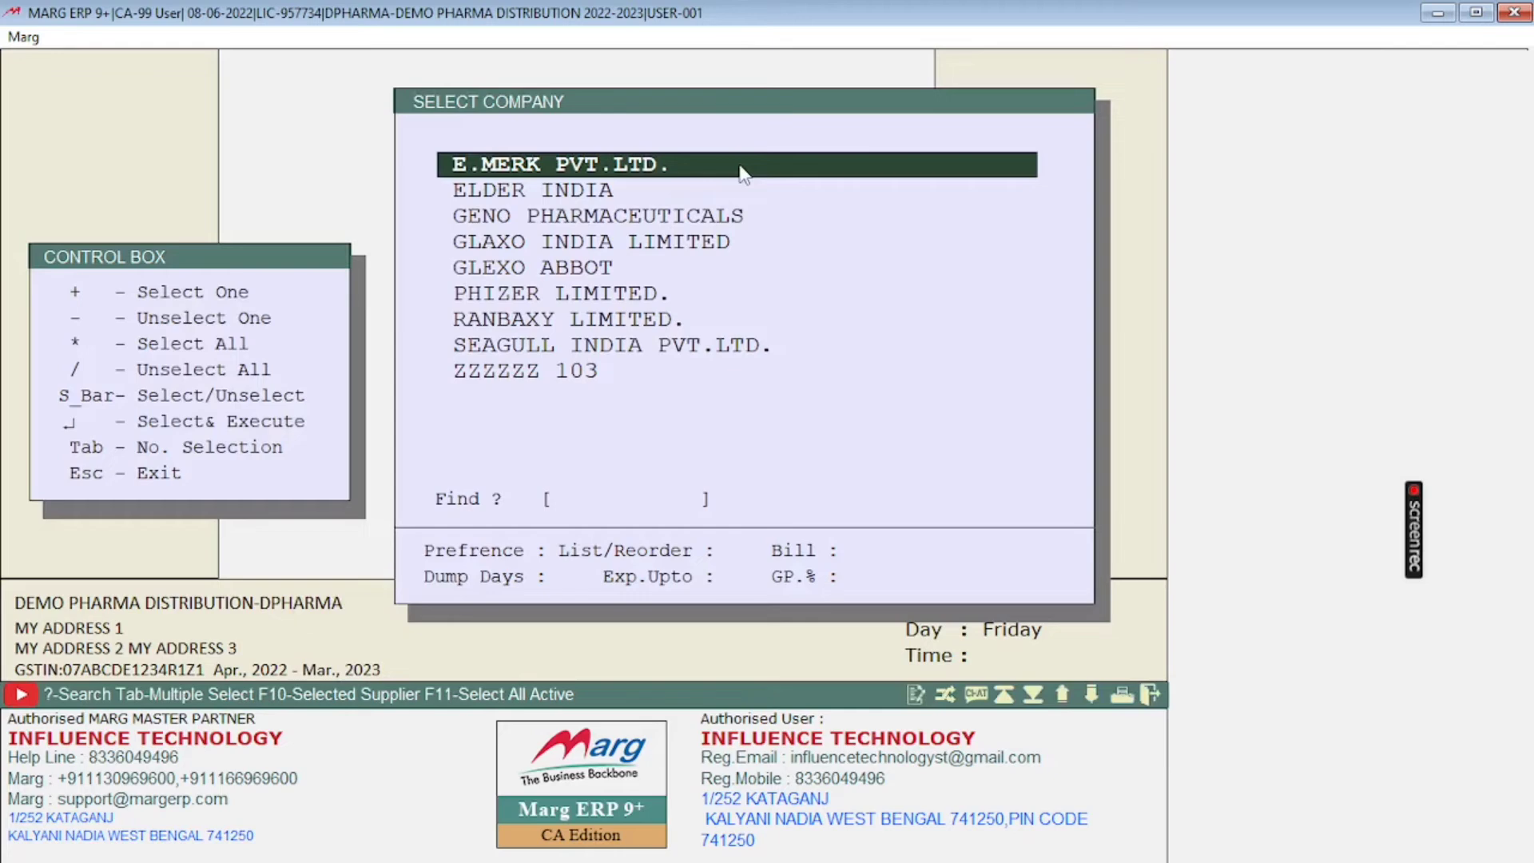
{"action": "key", "text": "Down"}
{"action": "key", "text": "Down"}
{"action": "key", "text": "Down"}
{"action": "key", "text": "Down"}
{"action": "key", "text": "Down"}
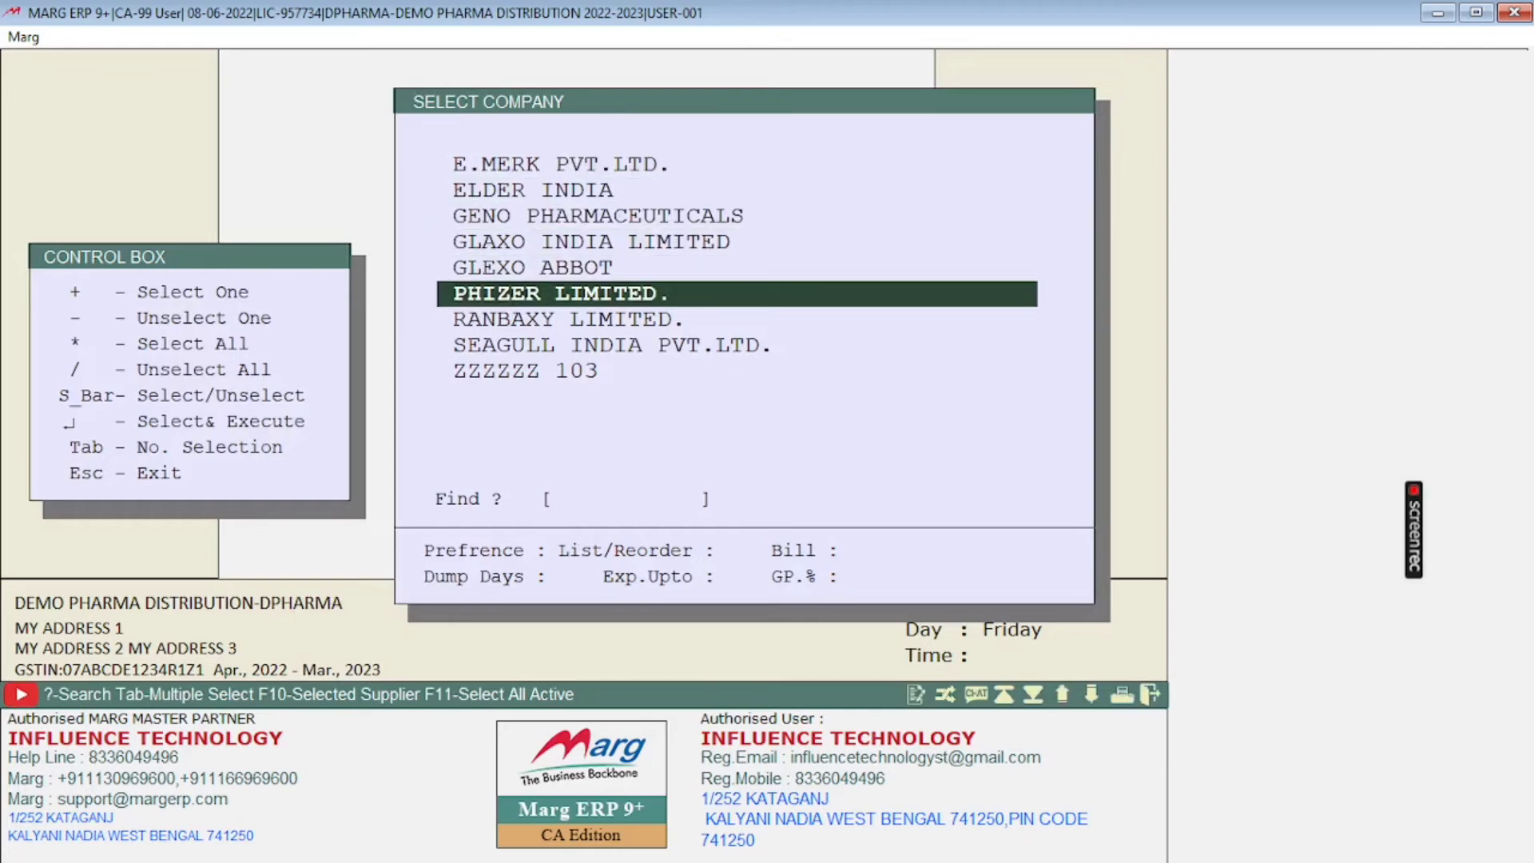
{"action": "key", "text": "Return"}
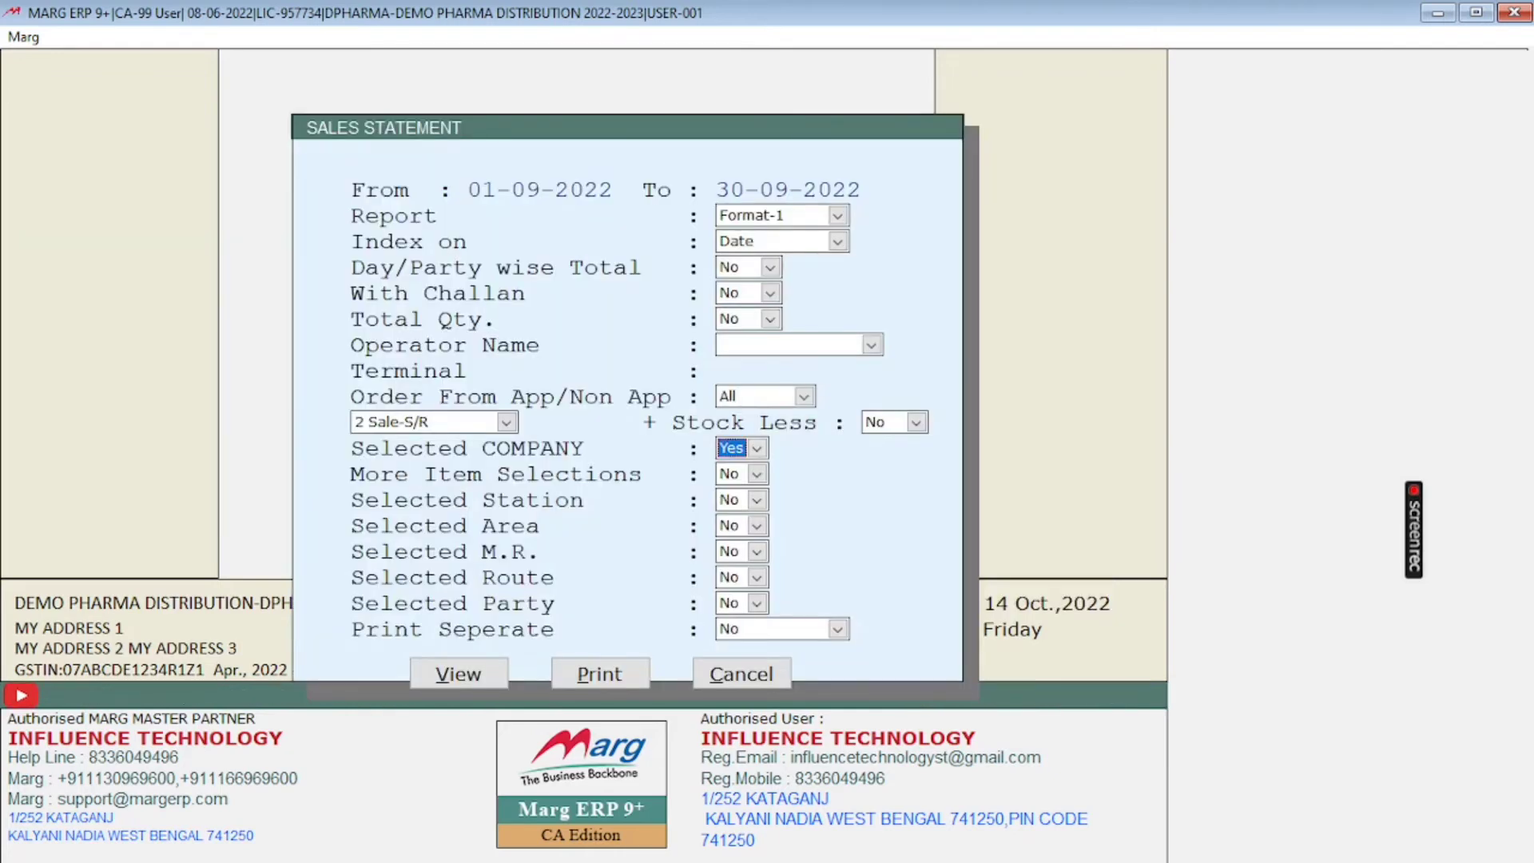
{"action": "key", "text": "Return"}
{"action": "key", "text": "Return"}
{"action": "key", "text": "Return"}
{"action": "key", "text": "Return"}
{"action": "key", "text": "Return"}
Step: Try Selected Party as Yes with A2Z PHARMACY highlighted in the party list, and set the filter back to No
{"action": "key", "text": "Return"}
{"action": "key", "text": "y"}
{"action": "key", "text": "Return"}
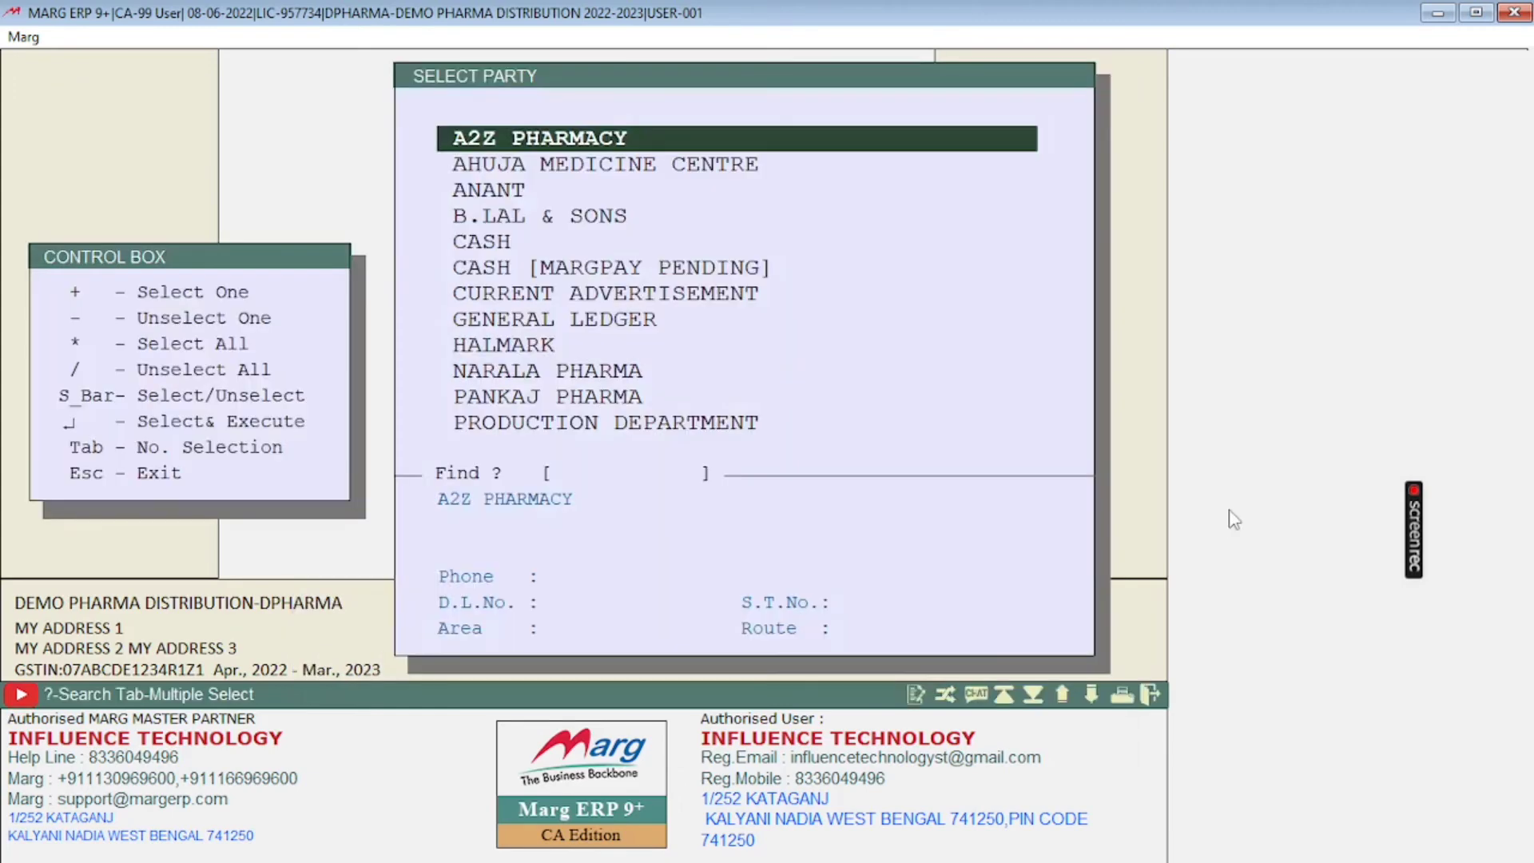
{"action": "key", "text": "Down"}
{"action": "key", "text": "Down"}
{"action": "key", "text": "Down"}
{"action": "key", "text": "Up"}
{"action": "key", "text": "Up"}
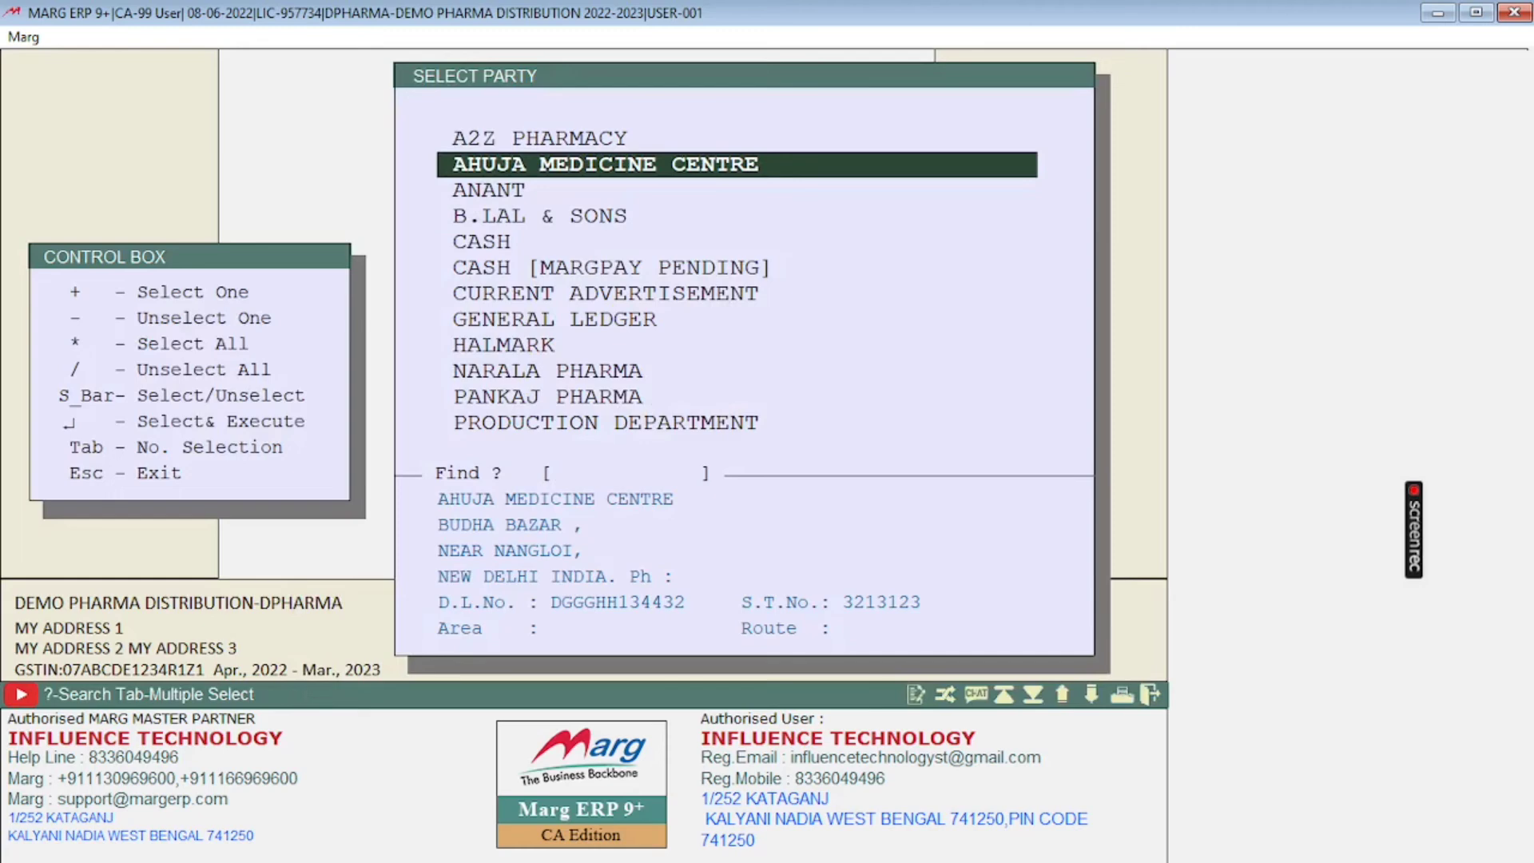
{"action": "key", "text": "Up"}
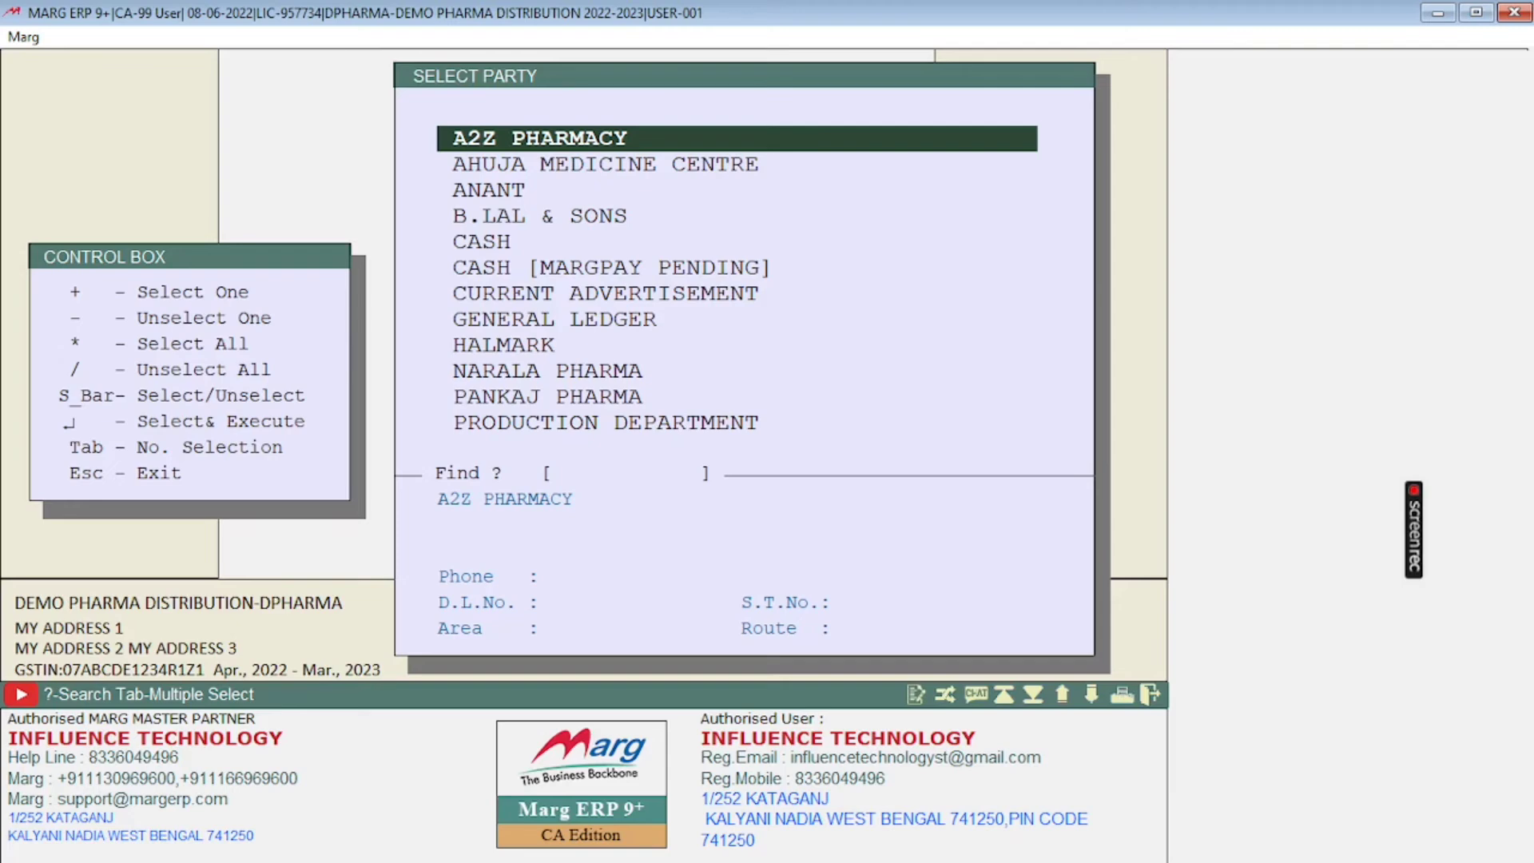
{"action": "key", "text": "Return"}
{"action": "key", "text": "n"}
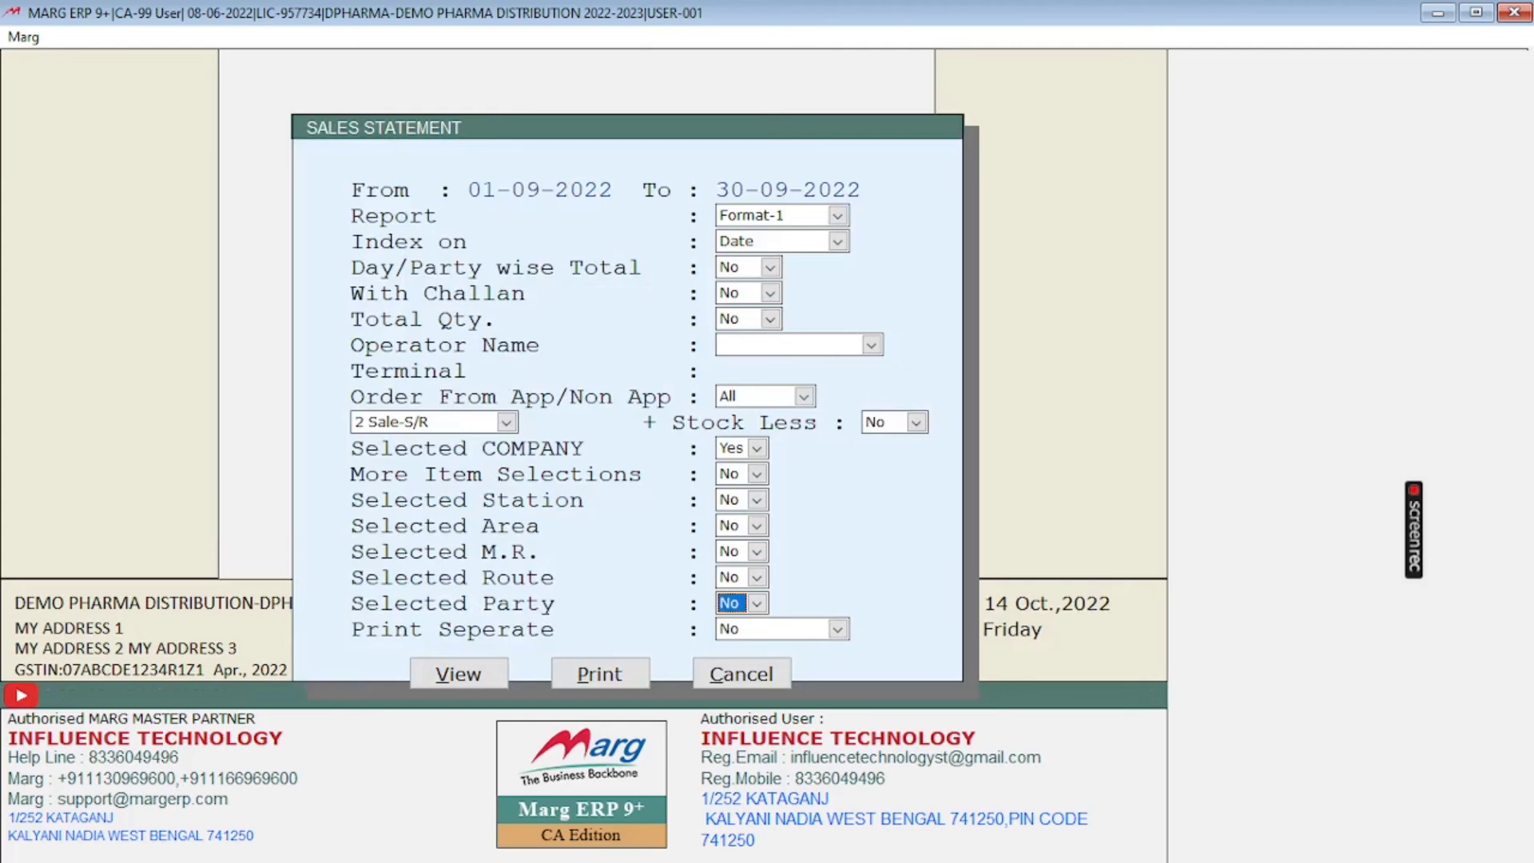
Step: Keep Print Seperate at No and view the sales statement on screen
{"action": "key", "text": "Return"}
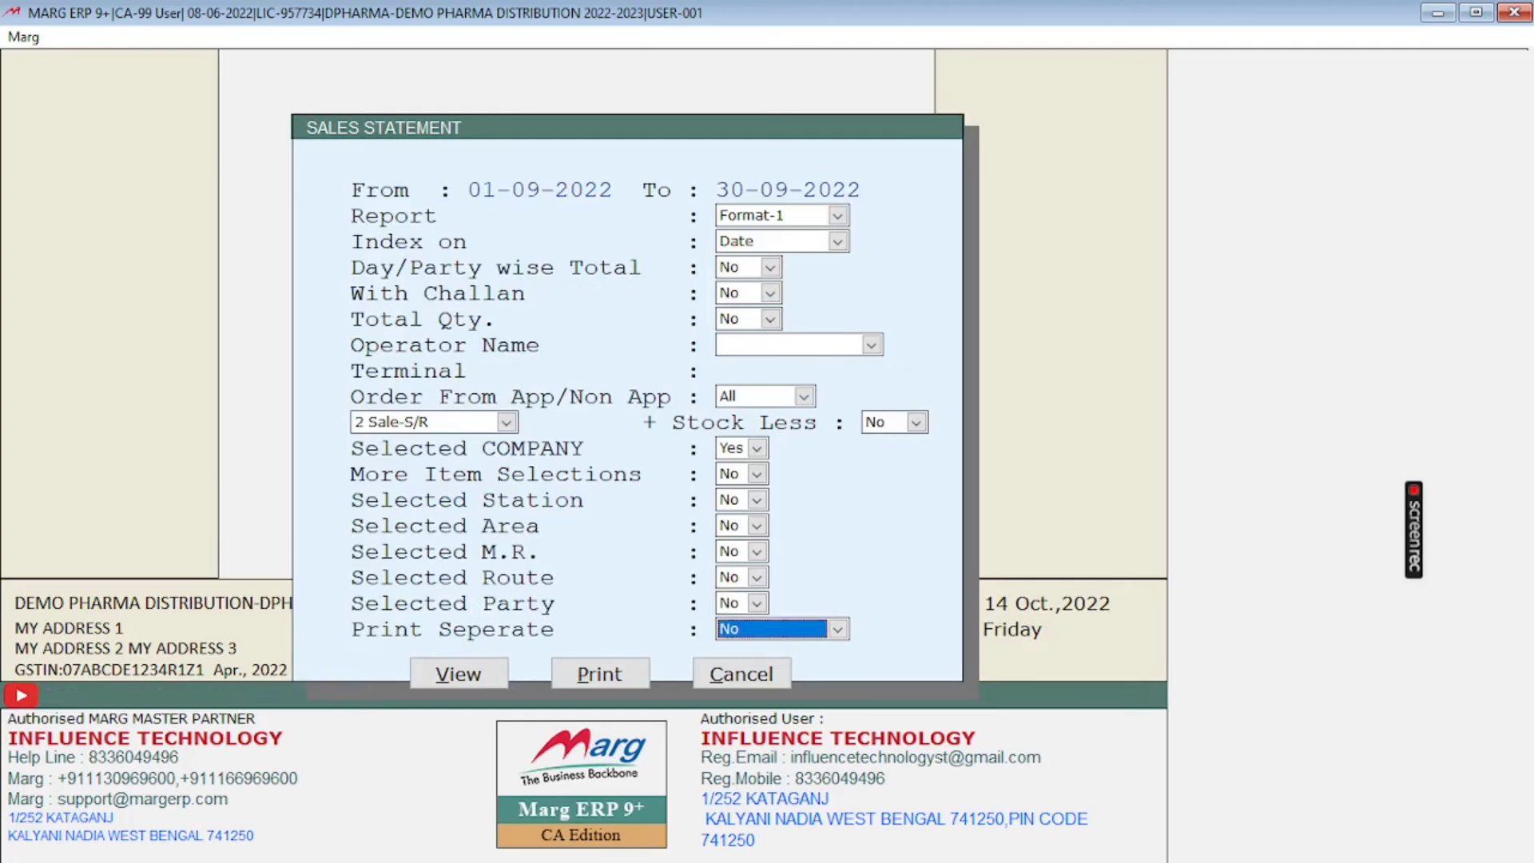
{"action": "key", "text": "Return"}
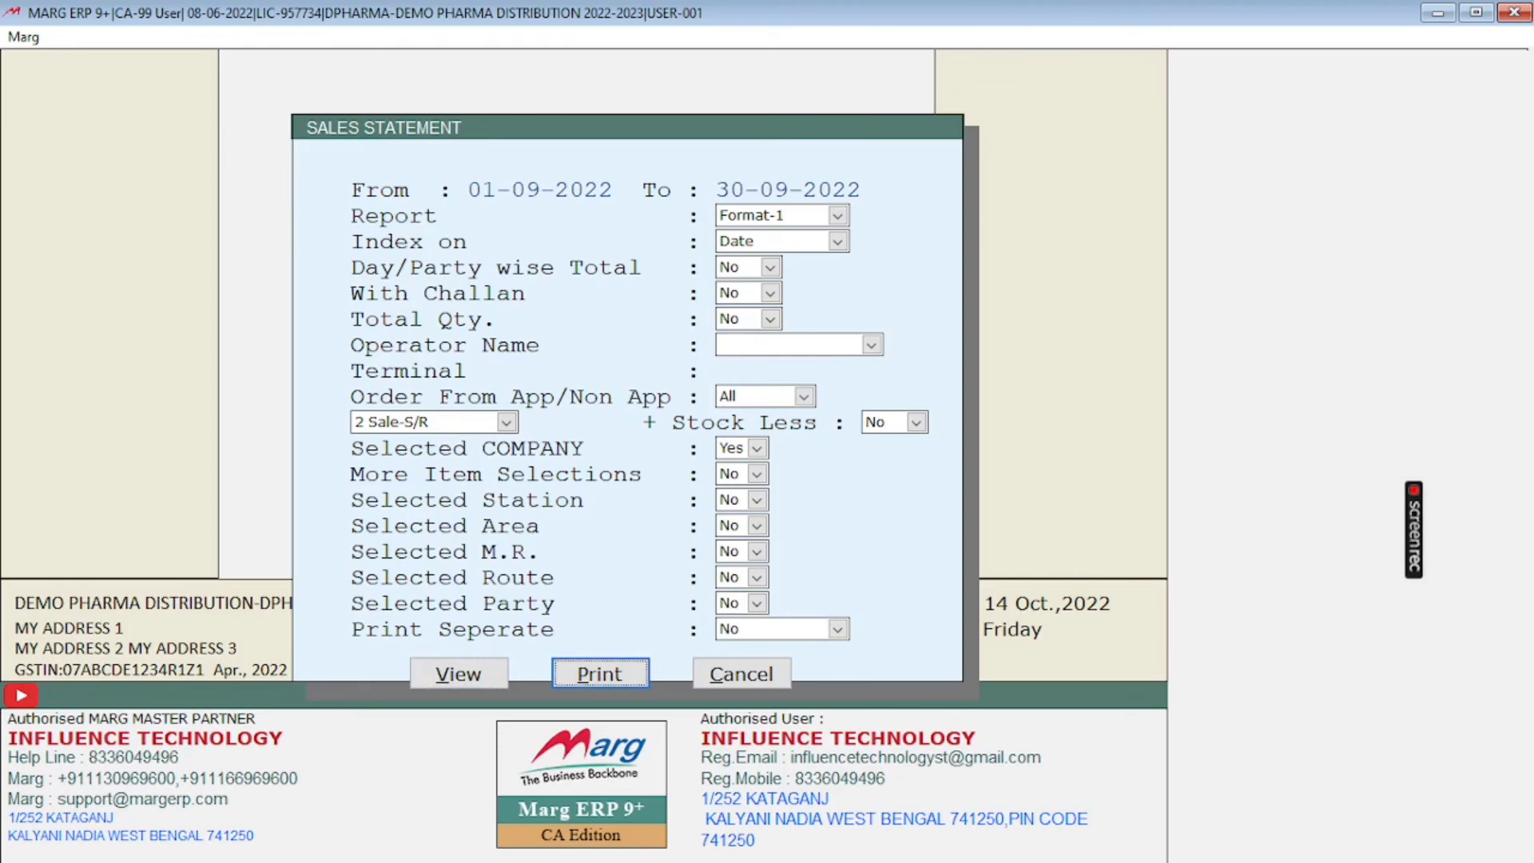
{"action": "key", "text": "Left"}
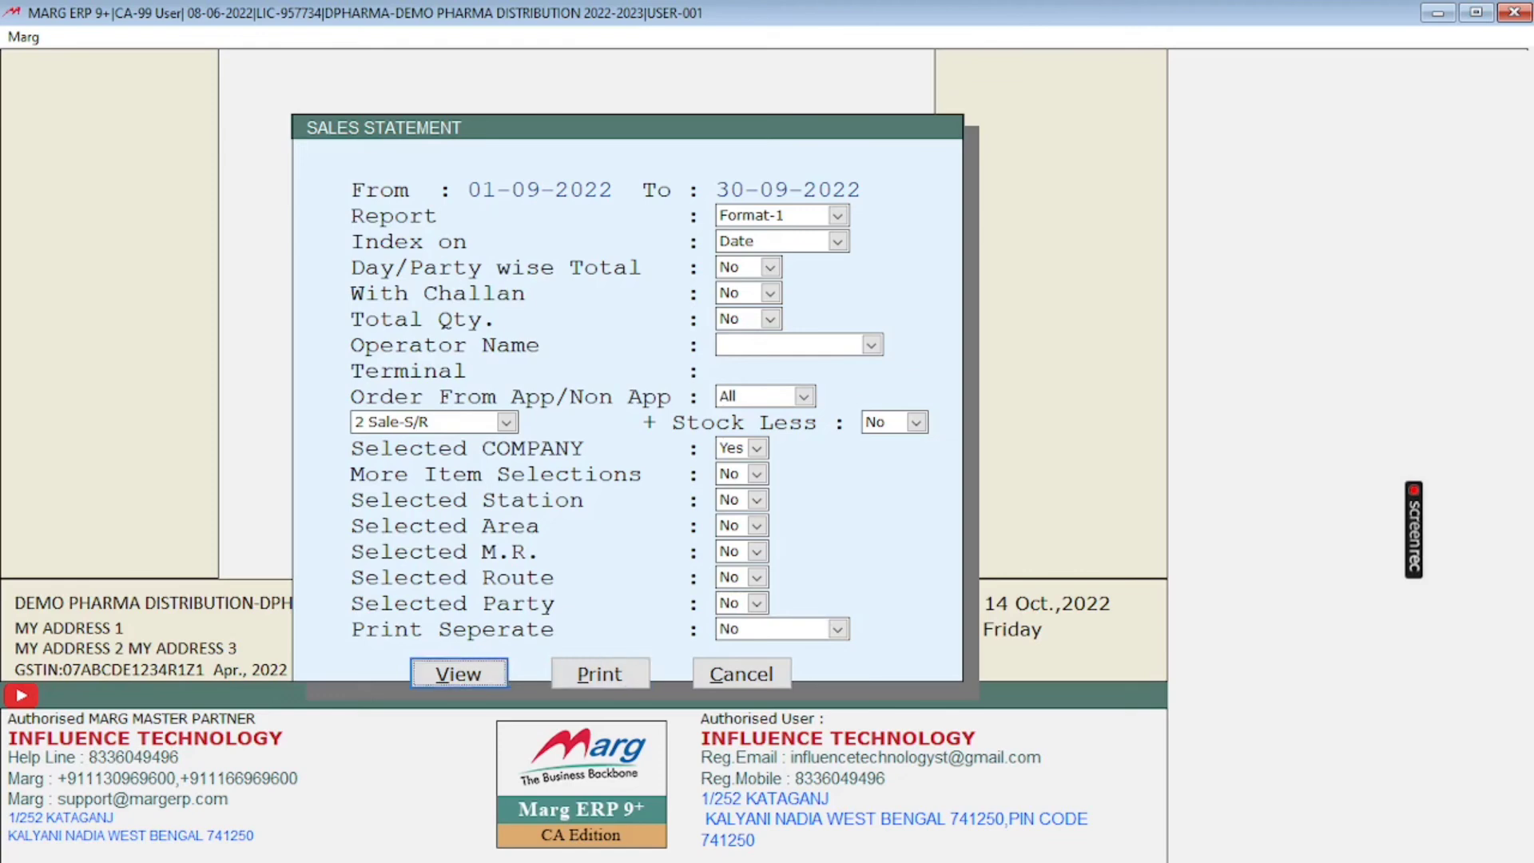
{"action": "key", "text": "Return"}
Step: Examine the statement's header with its period and company lines
{"action": "key", "text": "Down"}
{"action": "key", "text": "Down"}
{"action": "key", "text": "Down"}
{"action": "key", "text": "Down"}
{"action": "key", "text": "Down"}
{"action": "key", "text": "Down"}
{"action": "key", "text": "Down"}
{"action": "key", "text": "Down"}
{"action": "key", "text": "Down"}
{"action": "key", "text": "Down"}
{"action": "key", "text": "Down"}
{"action": "key", "text": "Down"}
{"action": "key", "text": "Down"}
{"action": "key", "text": "Down"}
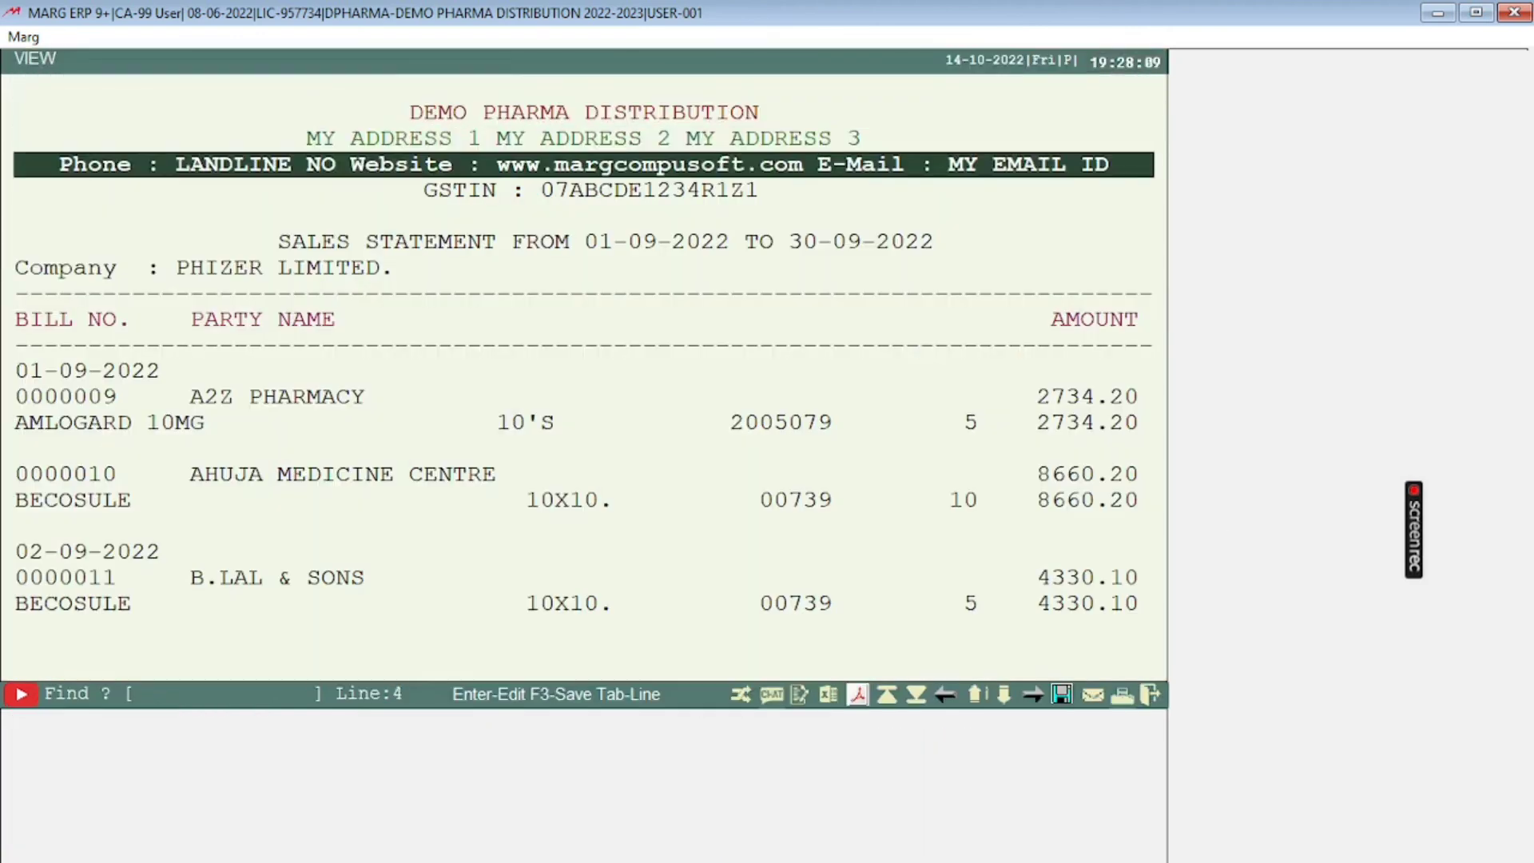
{"action": "key", "text": "Up"}
{"action": "key", "text": "Up"}
{"action": "key", "text": "Up"}
{"action": "key", "text": "Up"}
{"action": "key", "text": "Up"}
{"action": "key", "text": "Up"}
{"action": "key", "text": "Up"}
{"action": "key", "text": "Up"}
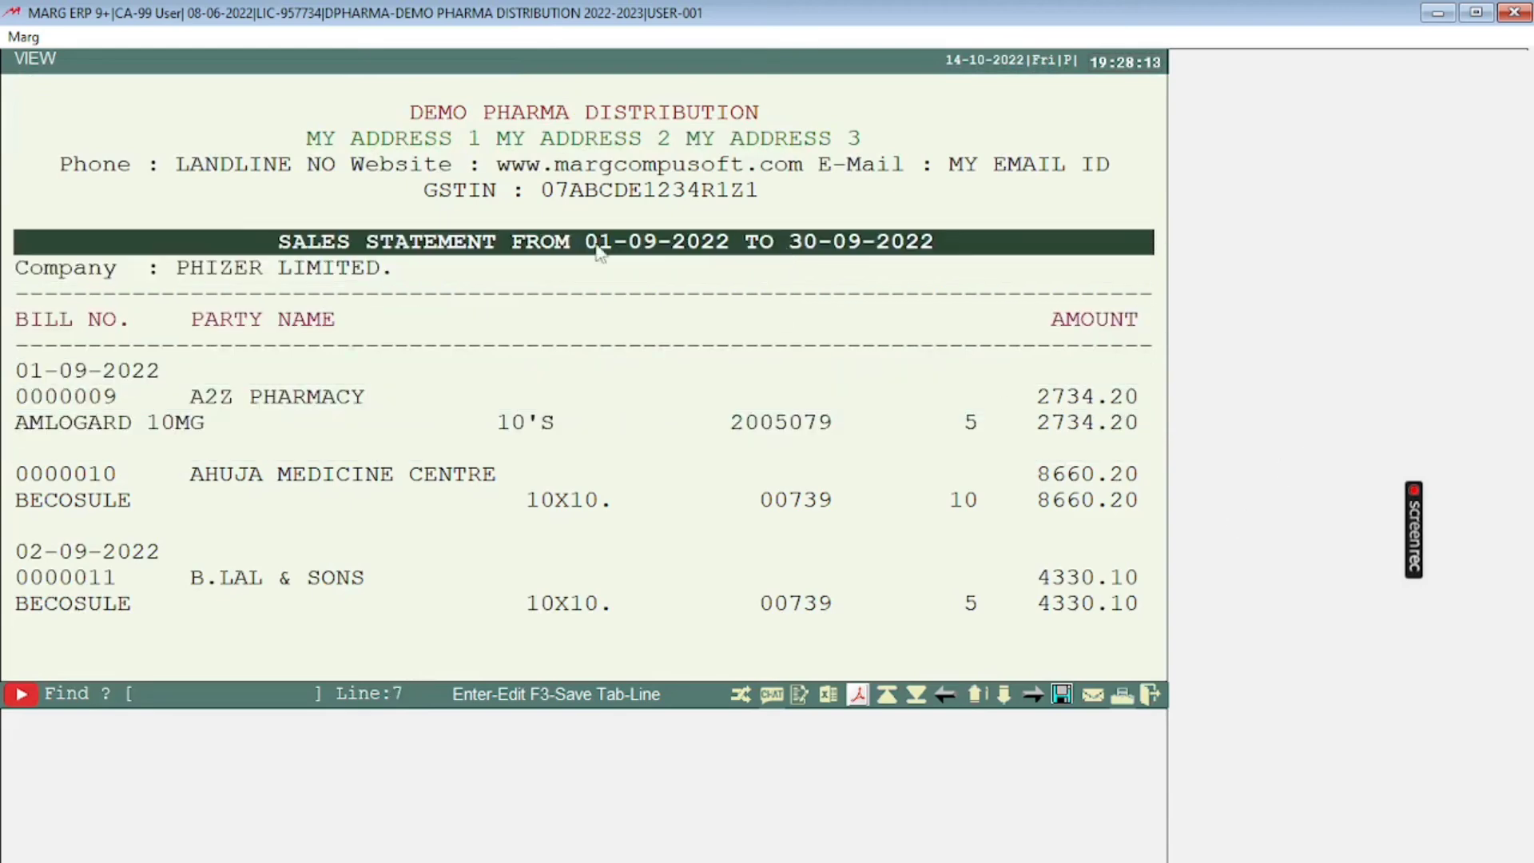
Step: Examine the bills from A2Z PHARMACY to B.LAL & SONS with their party, item, quantity and amount details
{"action": "key", "text": "Down"}
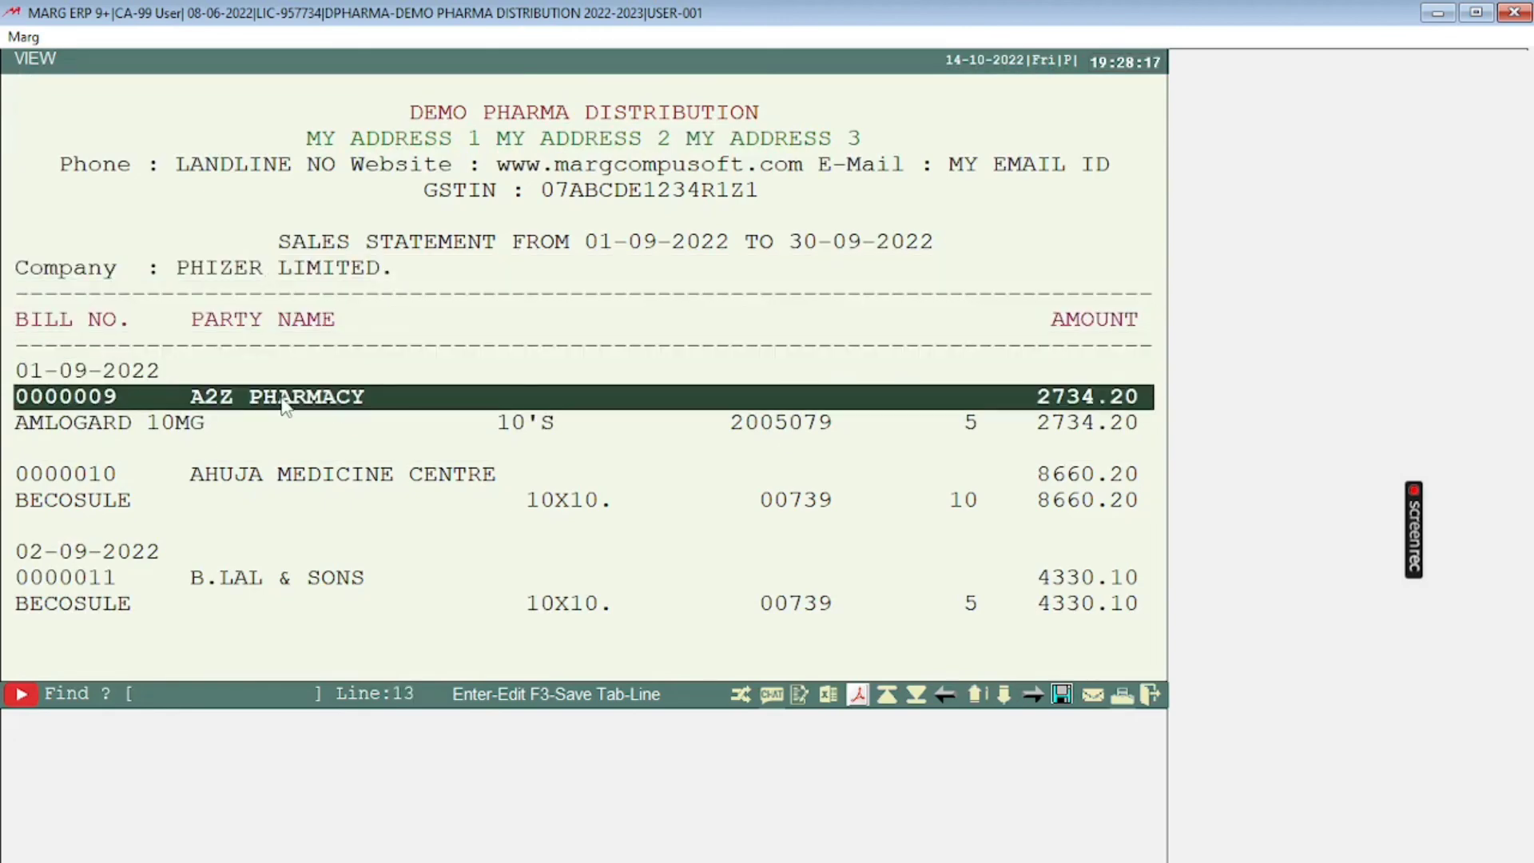
{"action": "key", "text": "Down"}
{"action": "key", "text": "Down"}
{"action": "key", "text": "Down"}
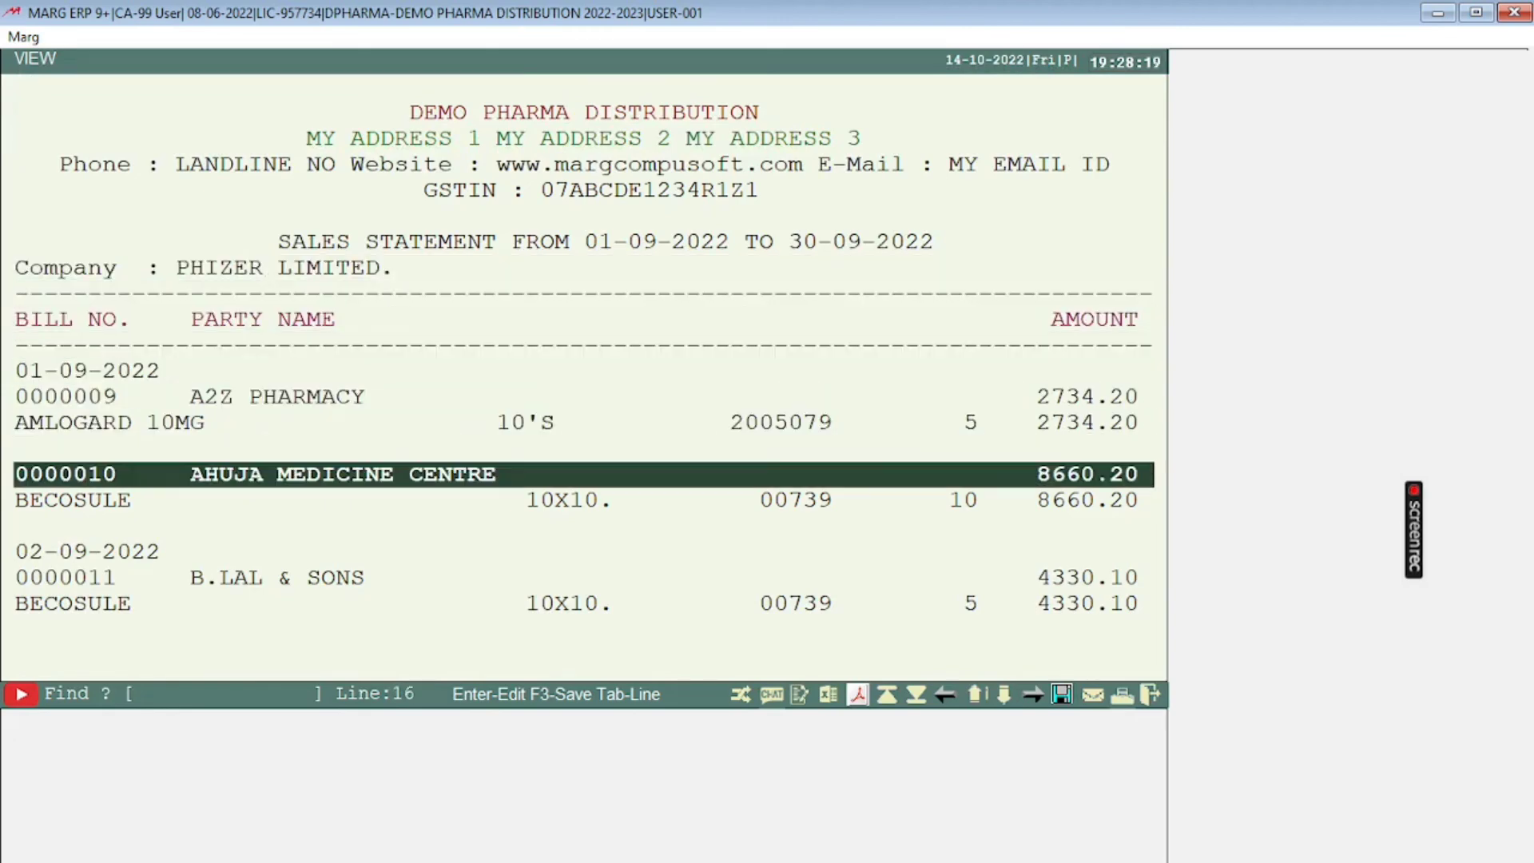
{"action": "key", "text": "Down"}
{"action": "key", "text": "Down"}
{"action": "key", "text": "Down"}
{"action": "key", "text": "Down"}
{"action": "key", "text": "Down"}
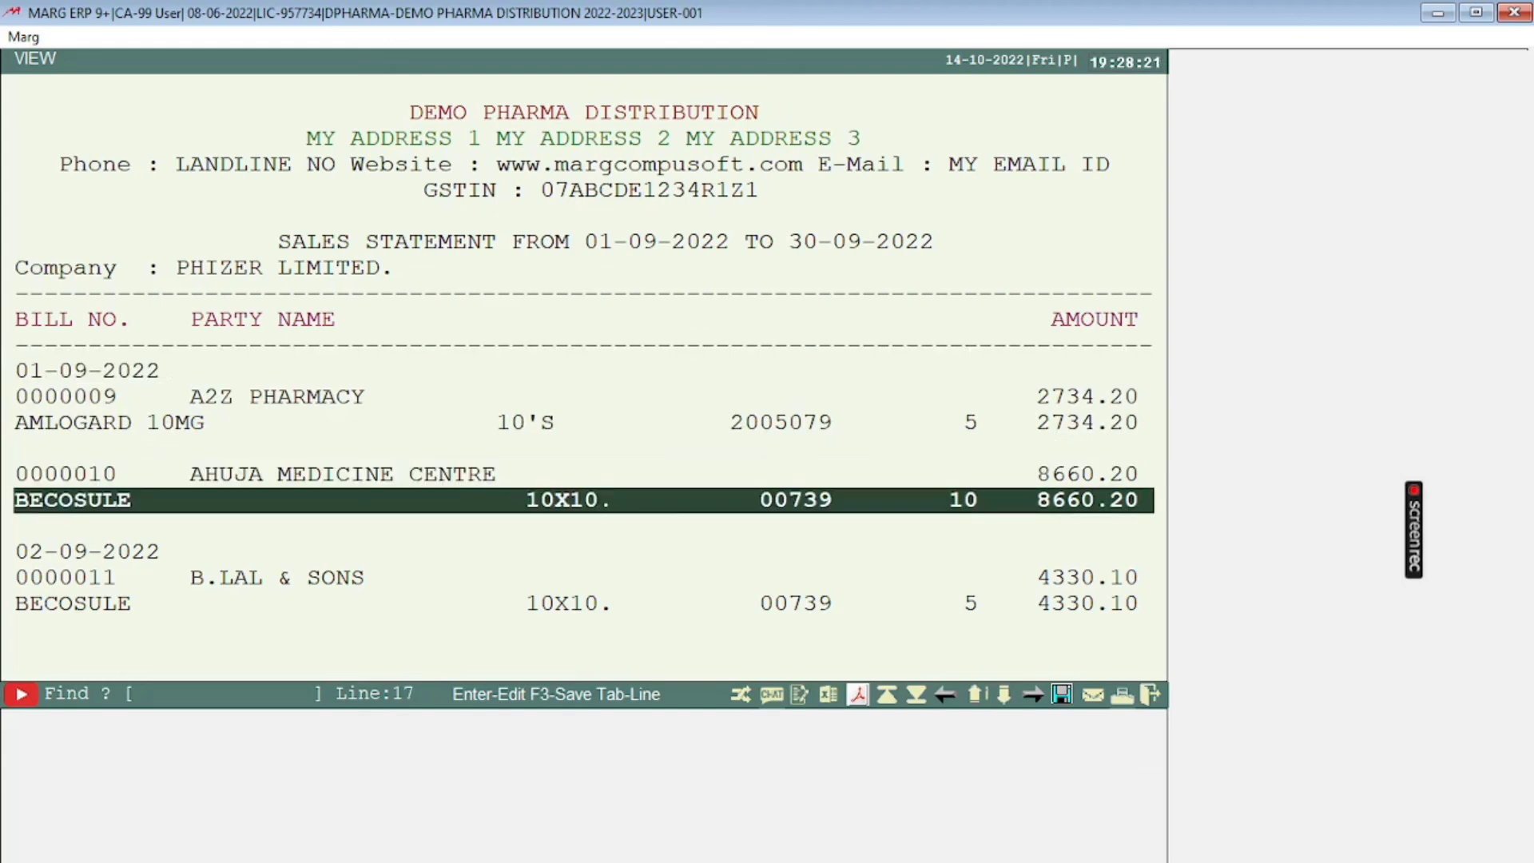
Step: Review the remaining bills and their item rows through to the total at the end of the report
{"action": "key", "text": "Down"}
{"action": "key", "text": "Down"}
{"action": "key", "text": "Down"}
{"action": "key", "text": "Down"}
{"action": "key", "text": "Down"}
{"action": "key", "text": "Down"}
{"action": "key", "text": "Down"}
{"action": "key", "text": "Down"}
{"action": "key", "text": "Down"}
{"action": "key", "text": "Down"}
{"action": "key", "text": "Down"}
{"action": "key", "text": "Down"}
{"action": "key", "text": "Down"}
{"action": "key", "text": "Down"}
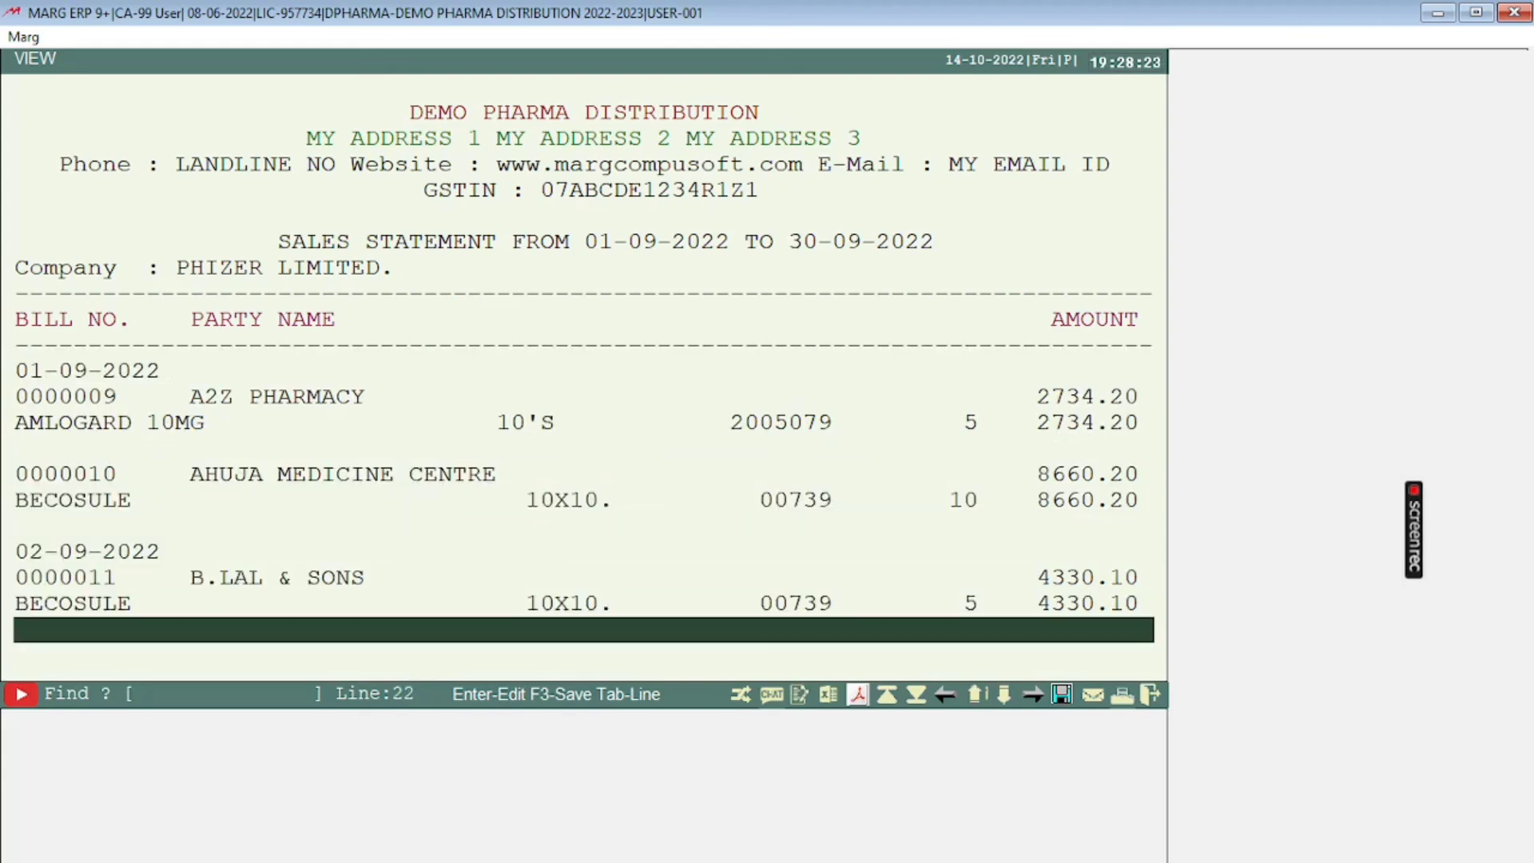
{"action": "key", "text": "Down"}
{"action": "key", "text": "Down"}
{"action": "key", "text": "Down"}
{"action": "key", "text": "Down"}
{"action": "key", "text": "Down"}
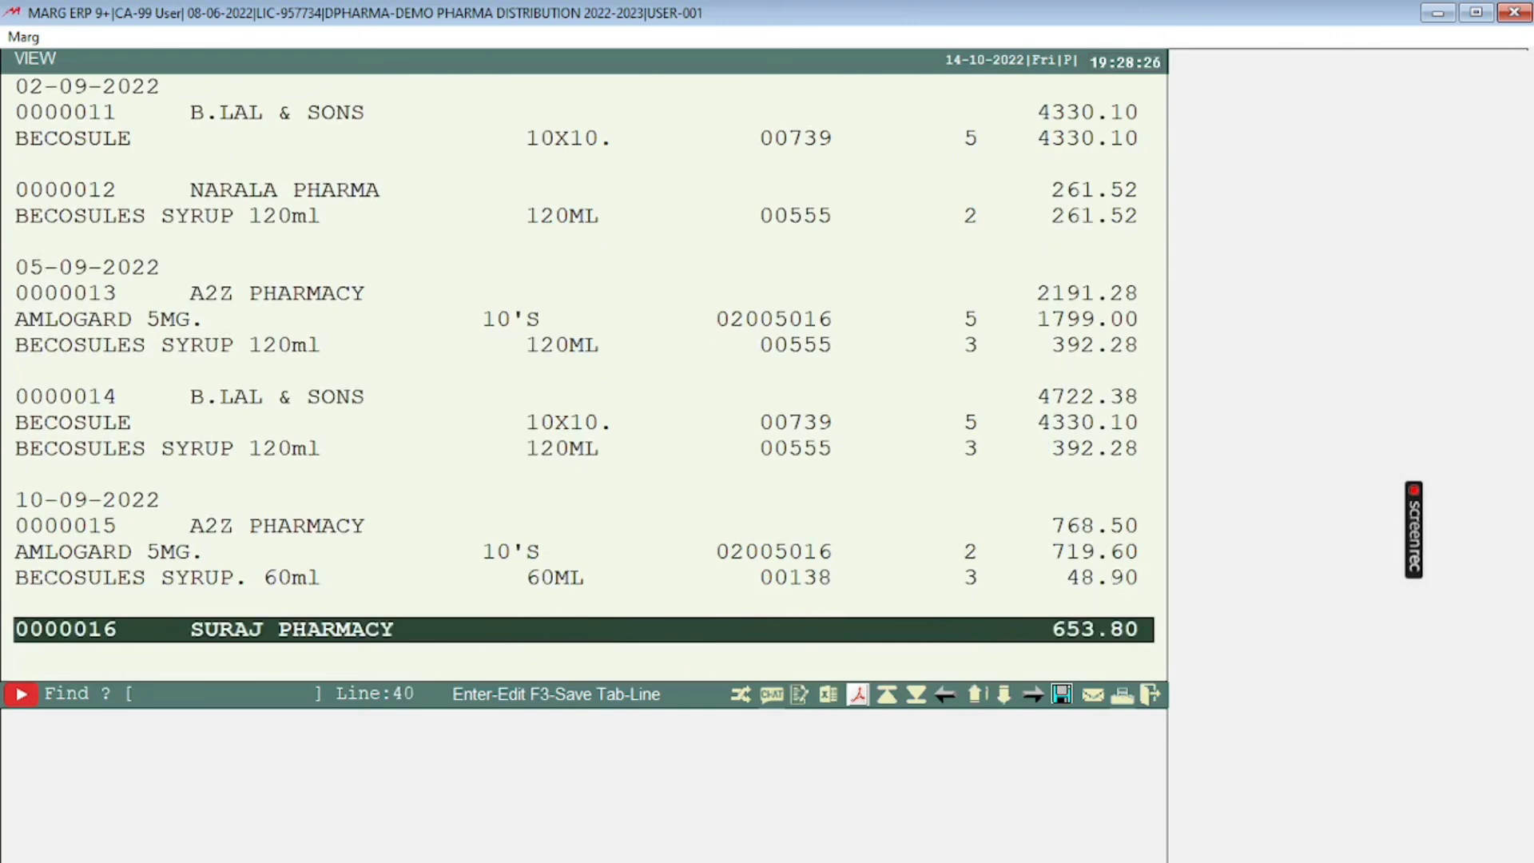
{"action": "key", "text": "Up"}
{"action": "key", "text": "Up"}
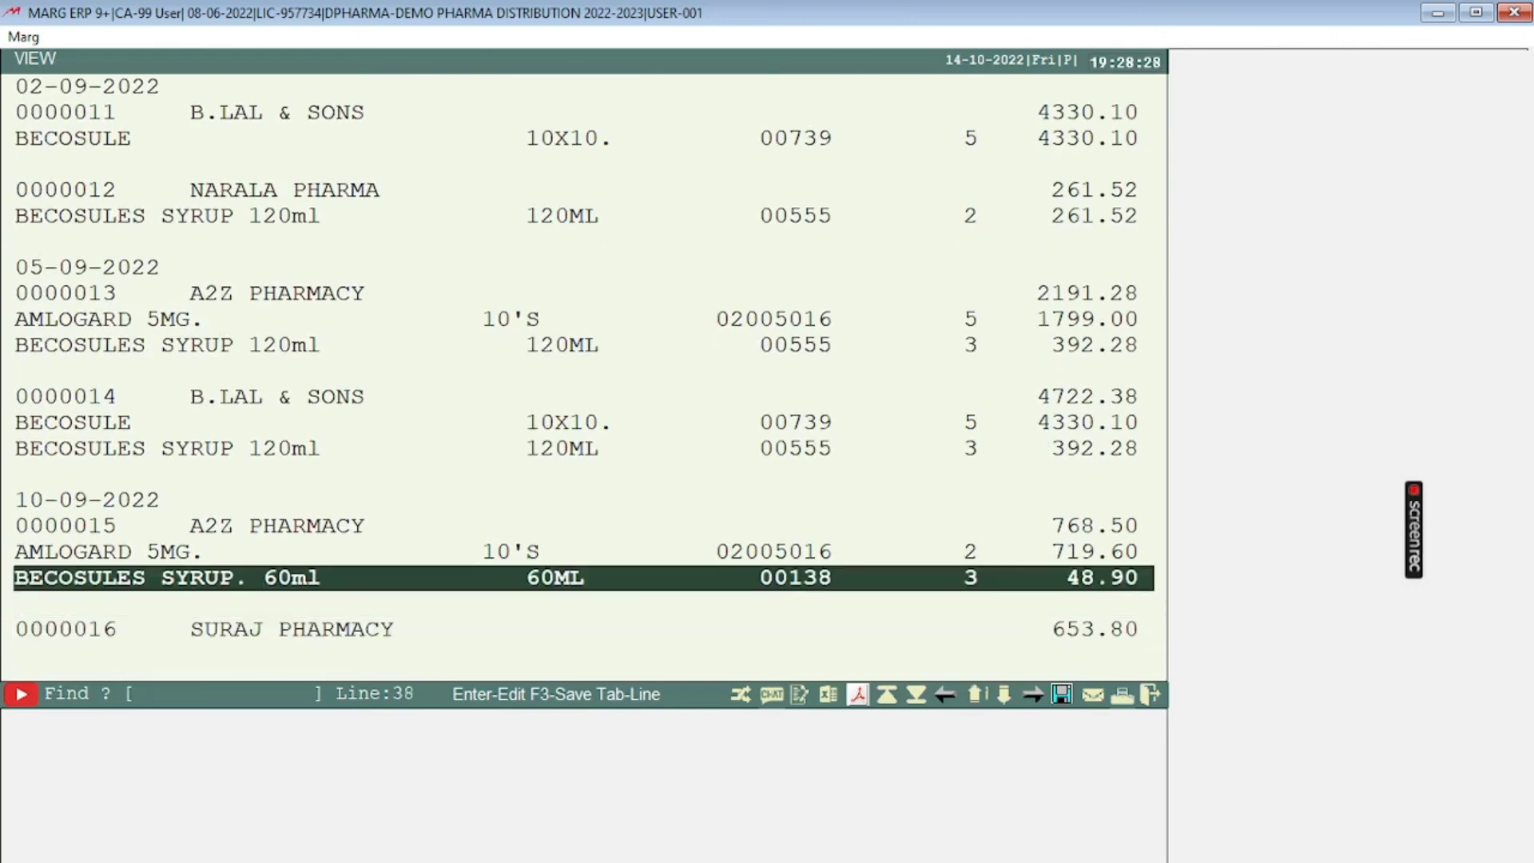
{"action": "key", "text": "Down"}
{"action": "key", "text": "End"}
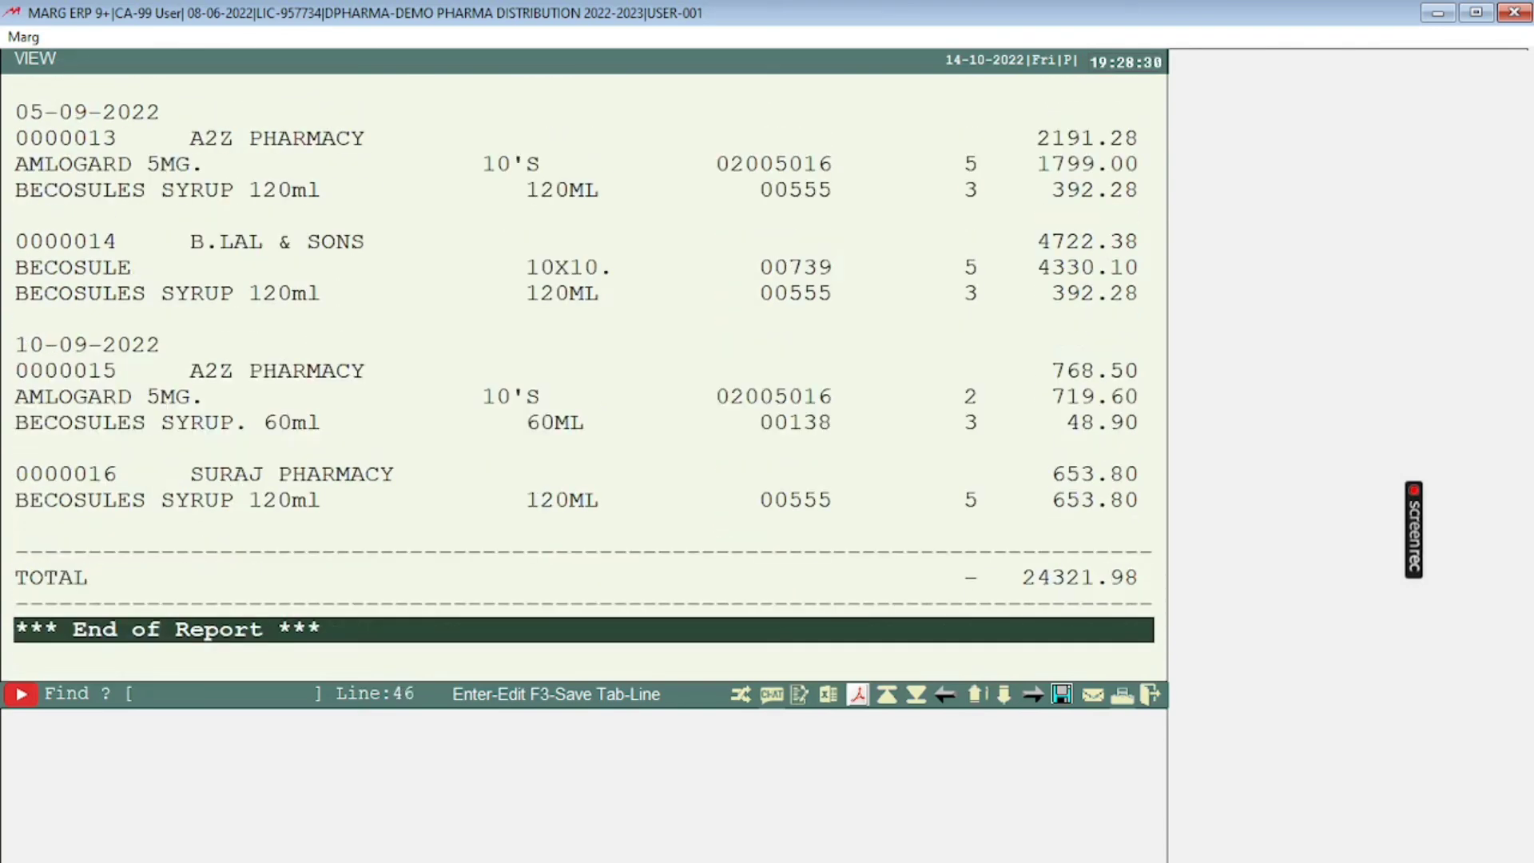